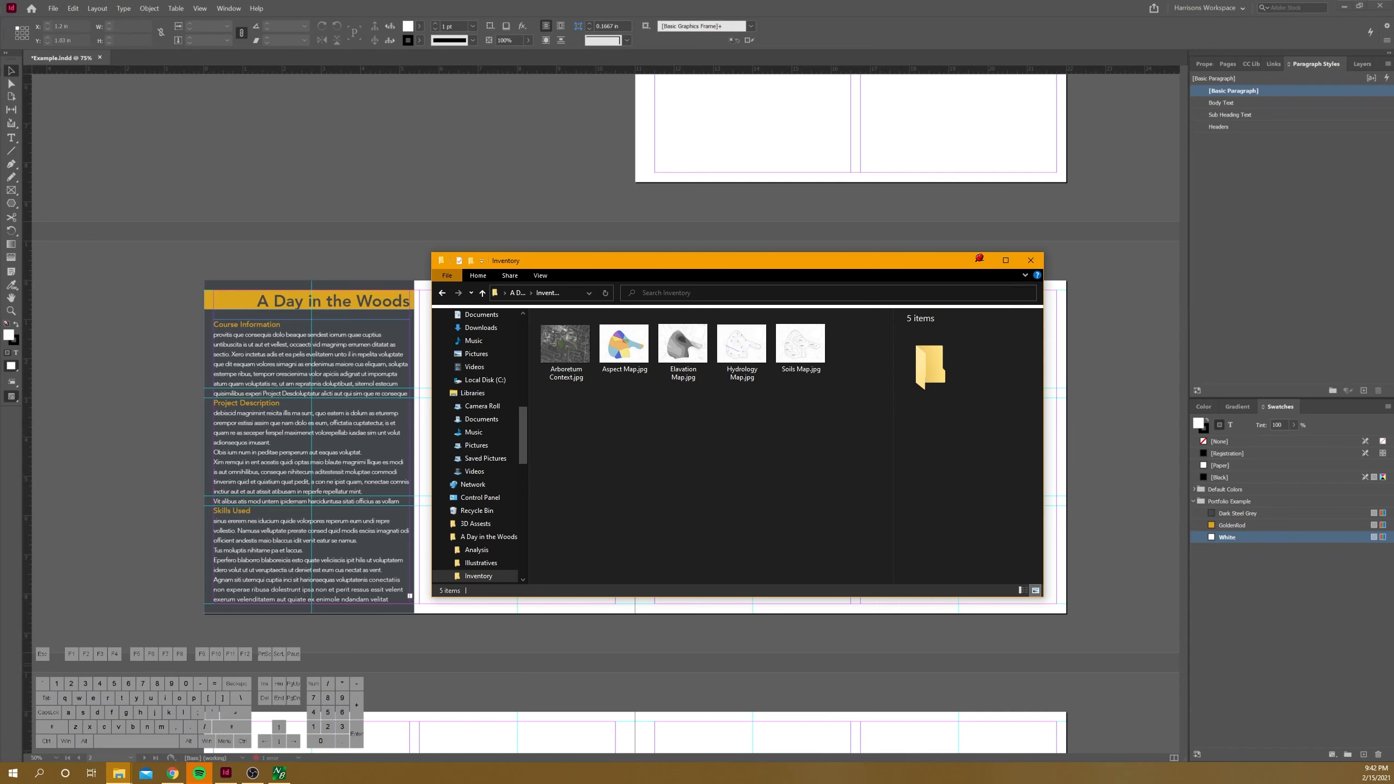
Step: Hide the file window and draw a rectangular image frame 5 in wide by 2.5 in high beside the page title
click(979, 259)
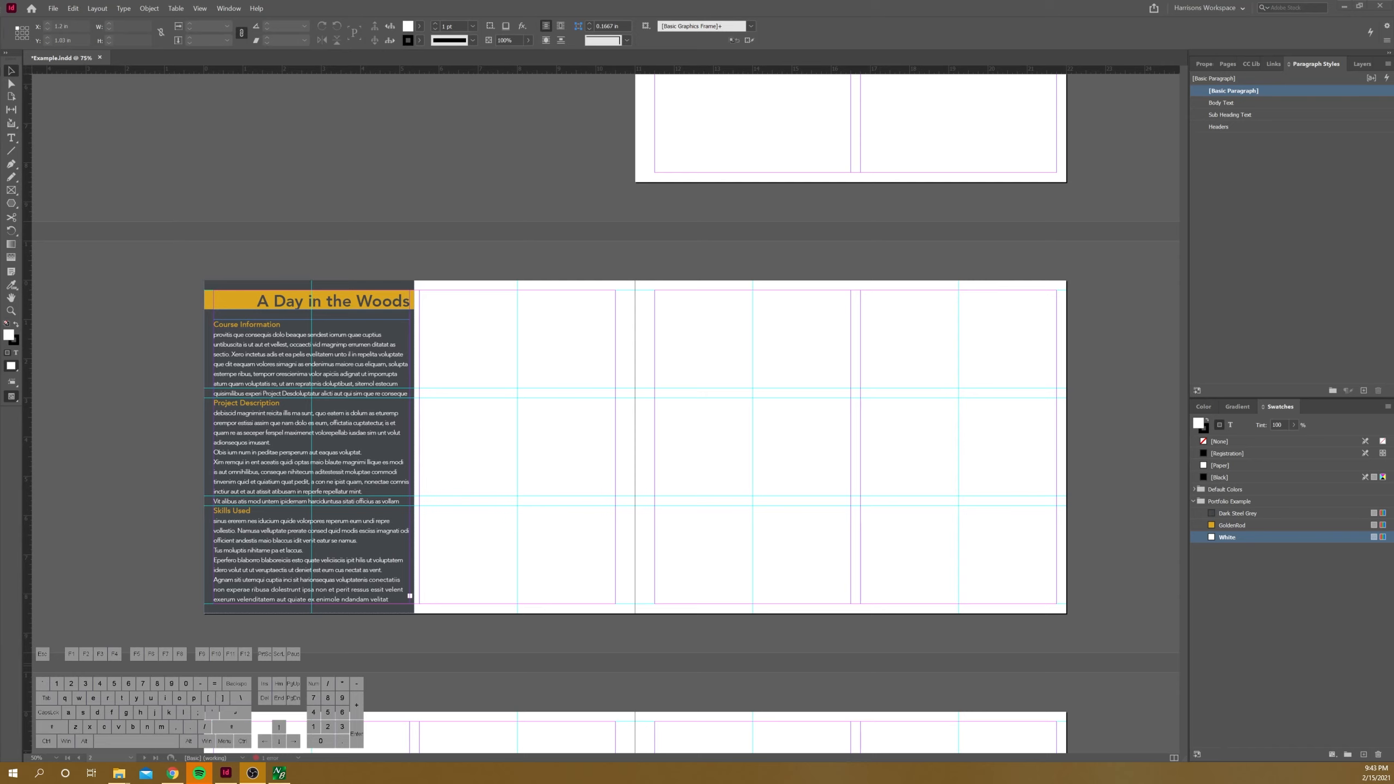
click(11, 190)
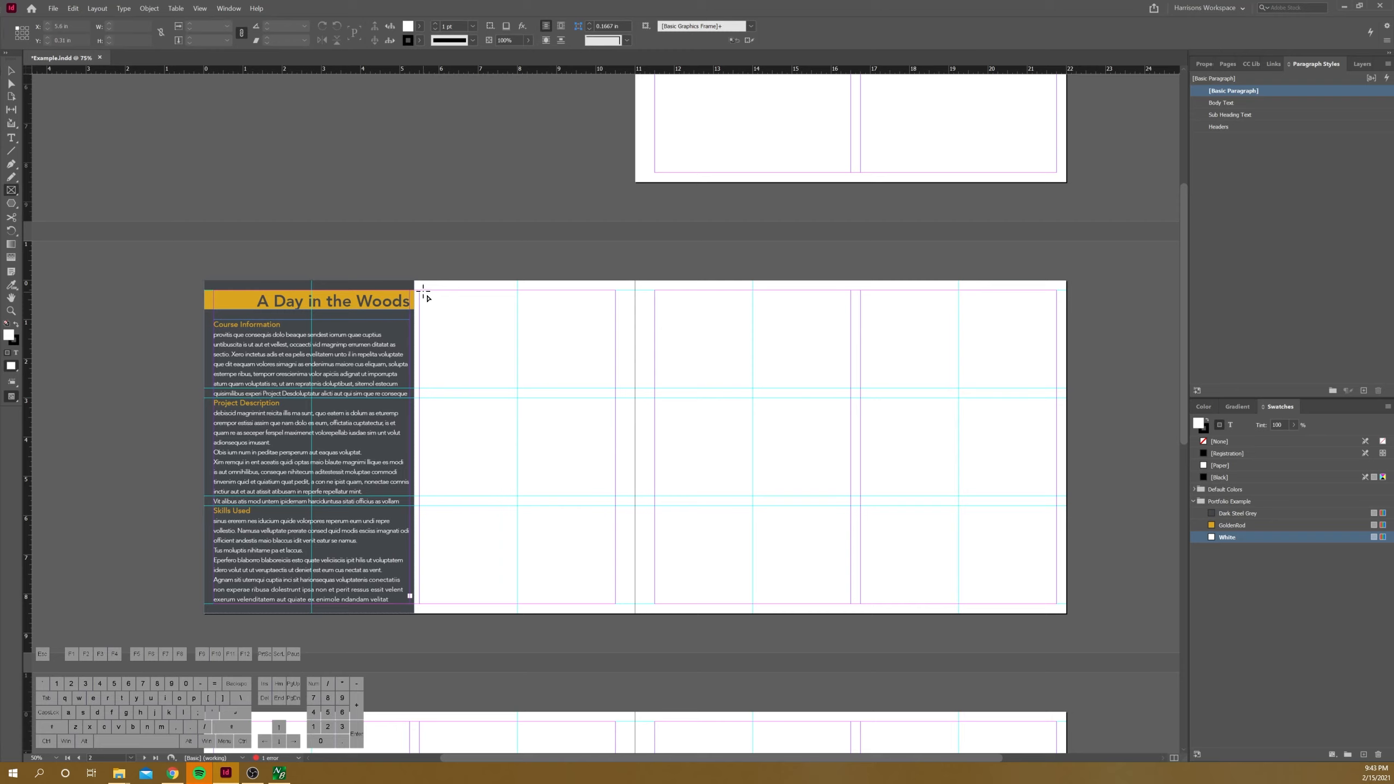
drag(423, 291, 615, 389)
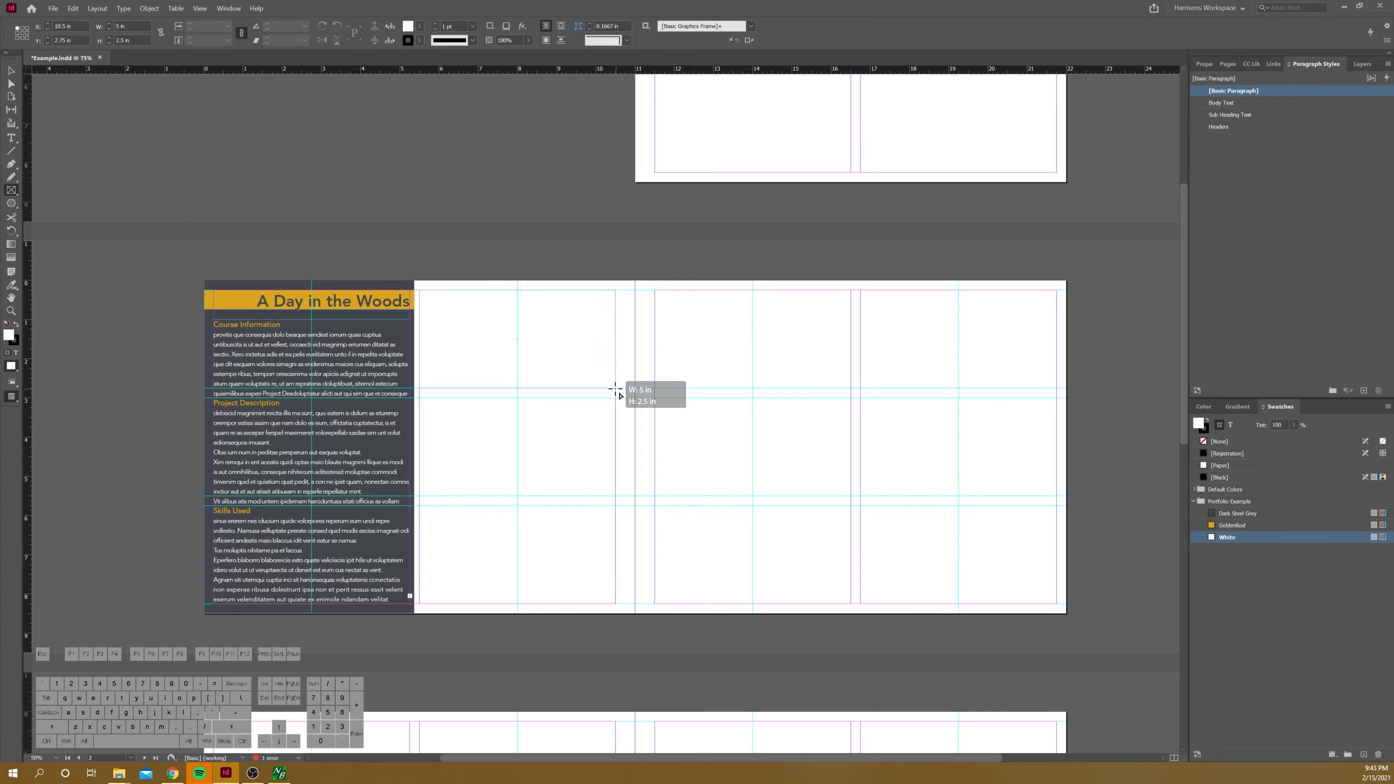
drag(615, 389, 615, 389)
Step: Draw a two-by-two grid of image frames beneath the wide frame, filling a 5 in by 5.25 in area down to the margin
scroll(518, 348, up, 1)
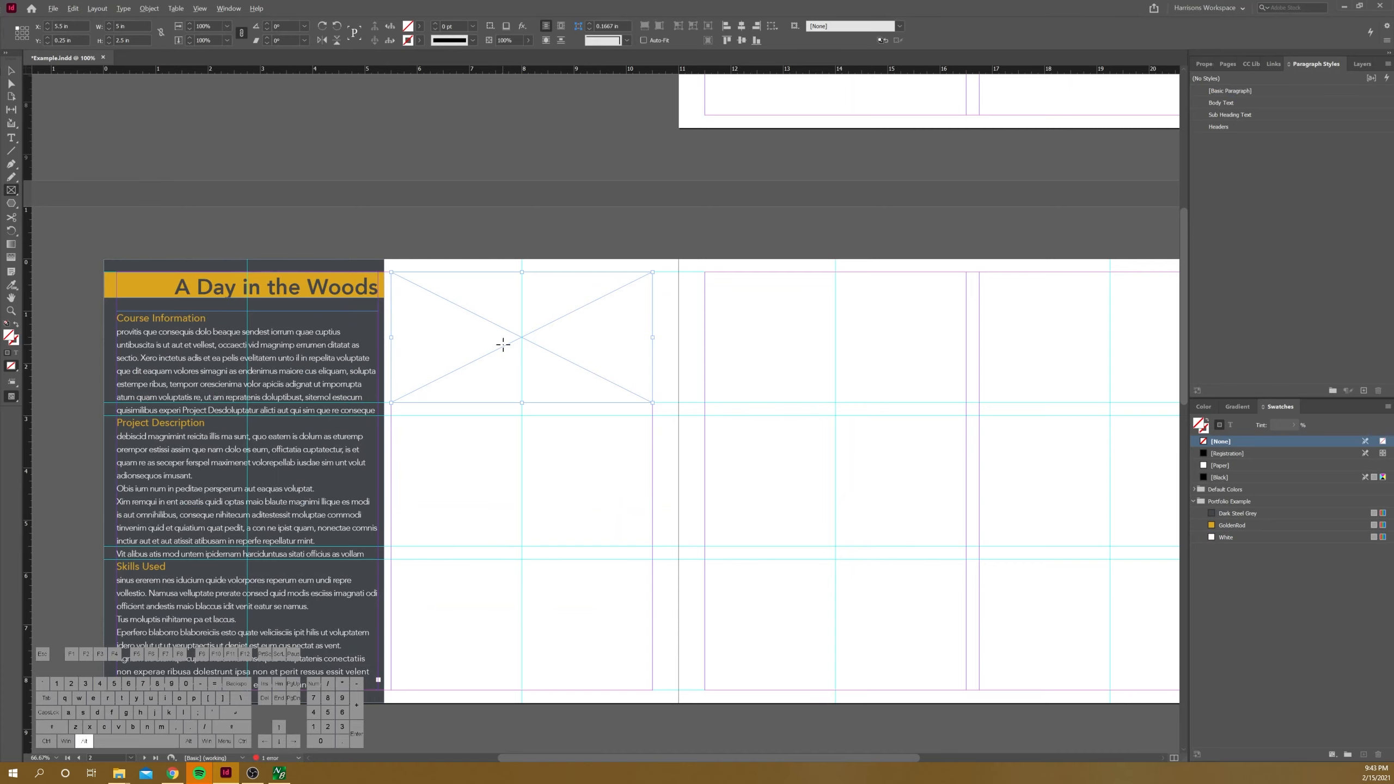
scroll(503, 344, up, 1)
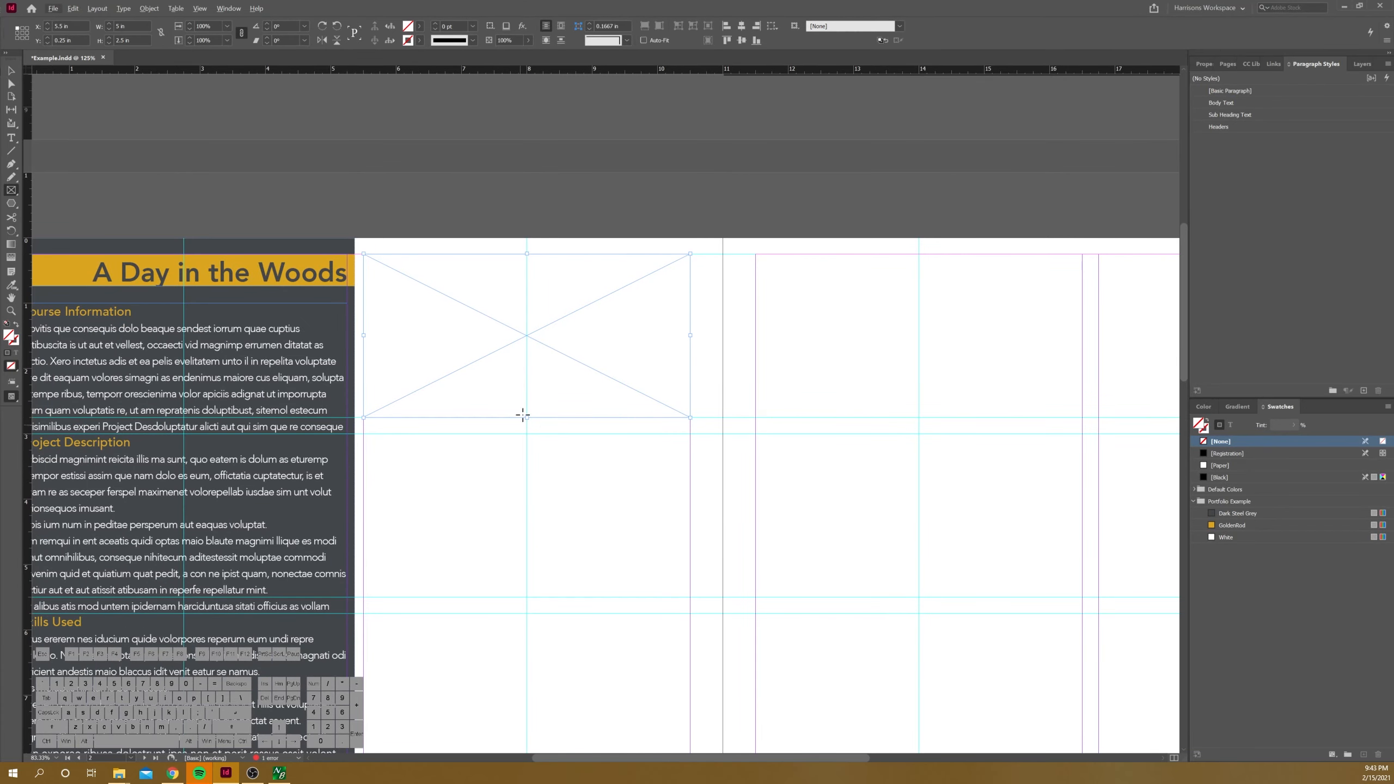
scroll(404, 242, down, 1)
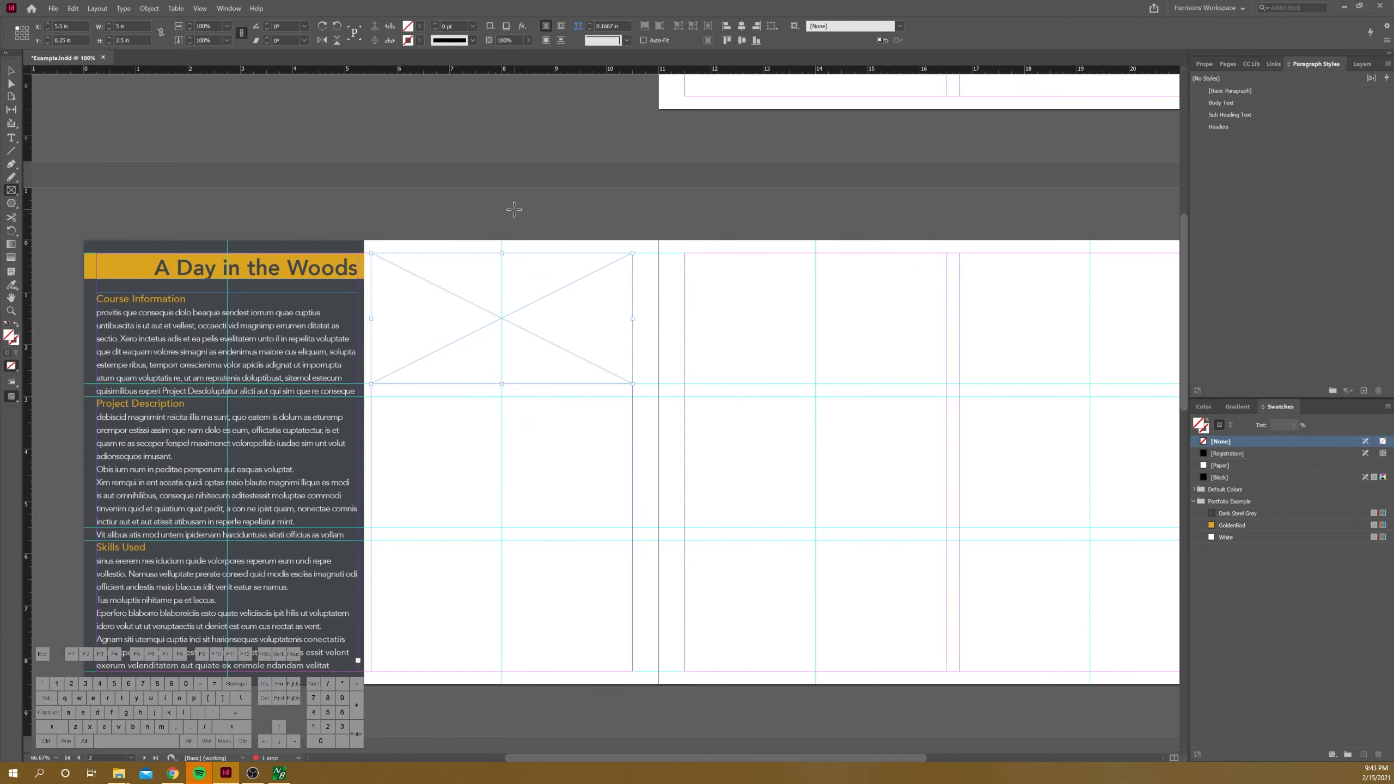
scroll(513, 209, down, 1)
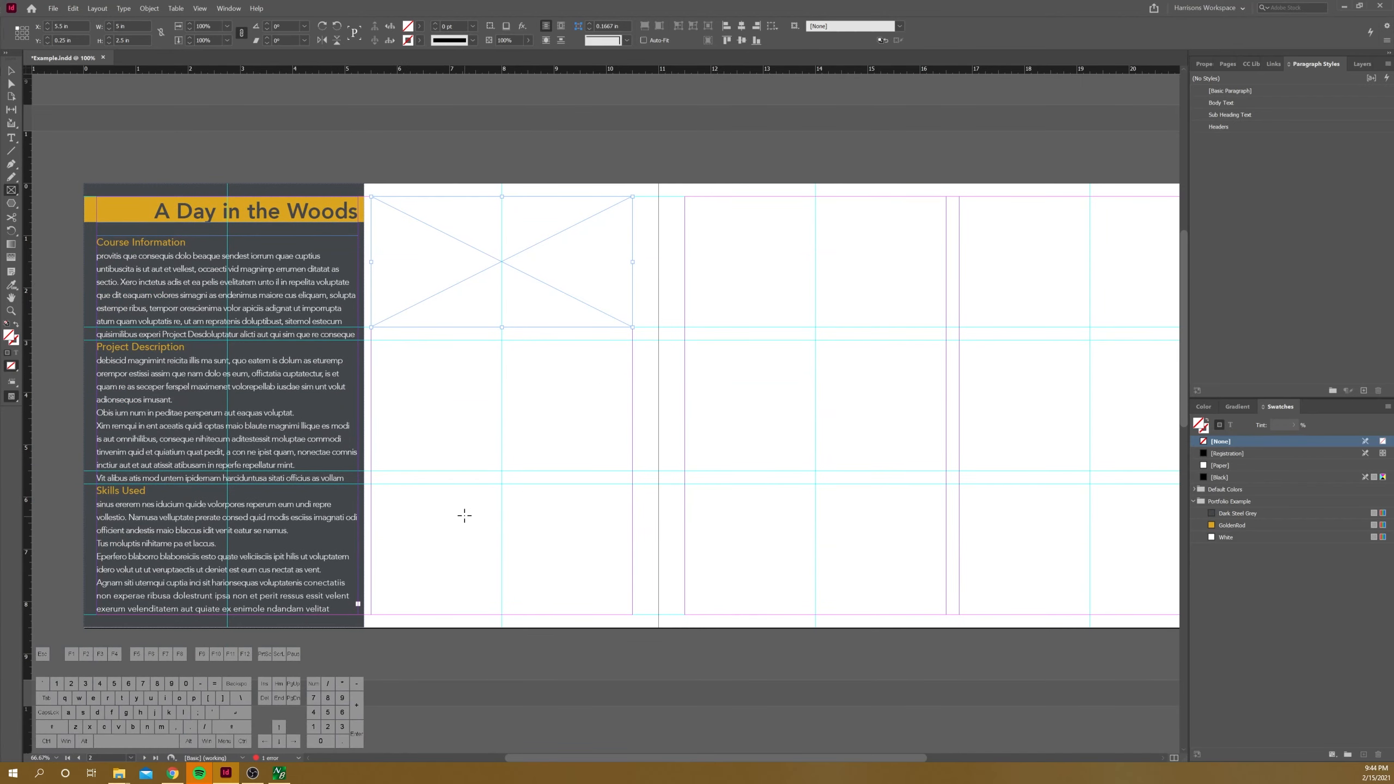
drag(372, 339, 631, 614)
key(Right)
key(Up)
key(Up)
key(Right)
key(Up)
key(Right)
key(Up)
key(Right)
key(Left)
key(Left)
key(Down)
key(Down)
key(Left)
key(Down)
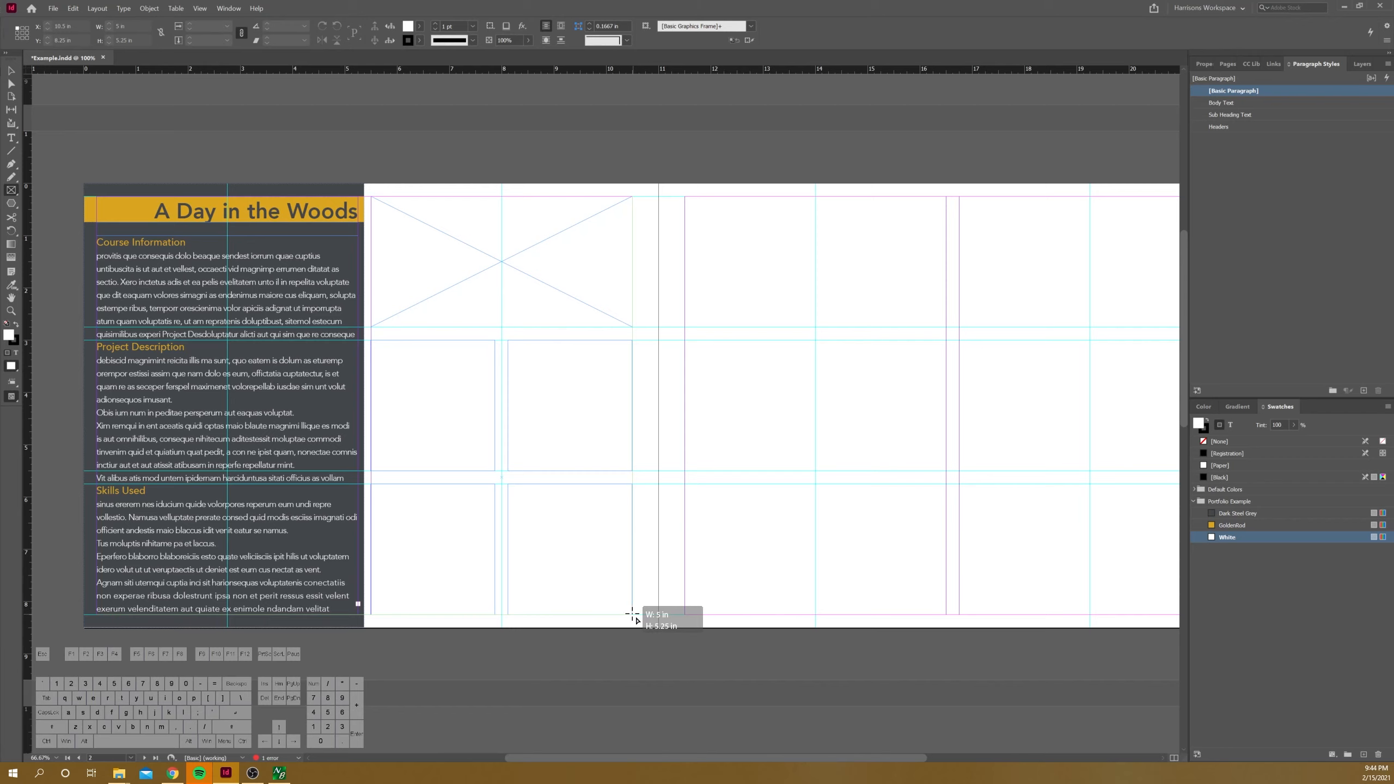
drag(631, 614, 631, 614)
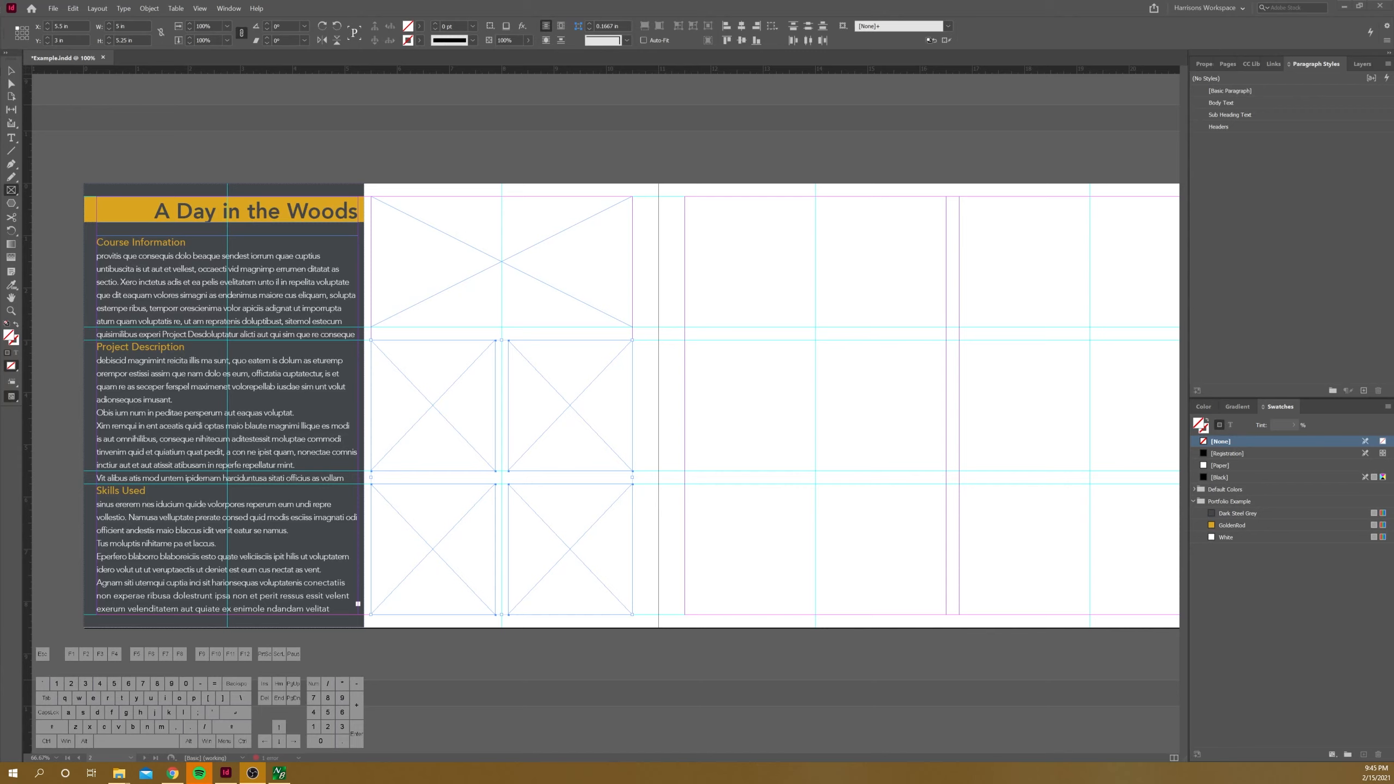
Step: Place Arboretum Context.jpg from the Inventory folder into the wide image frame
click(119, 773)
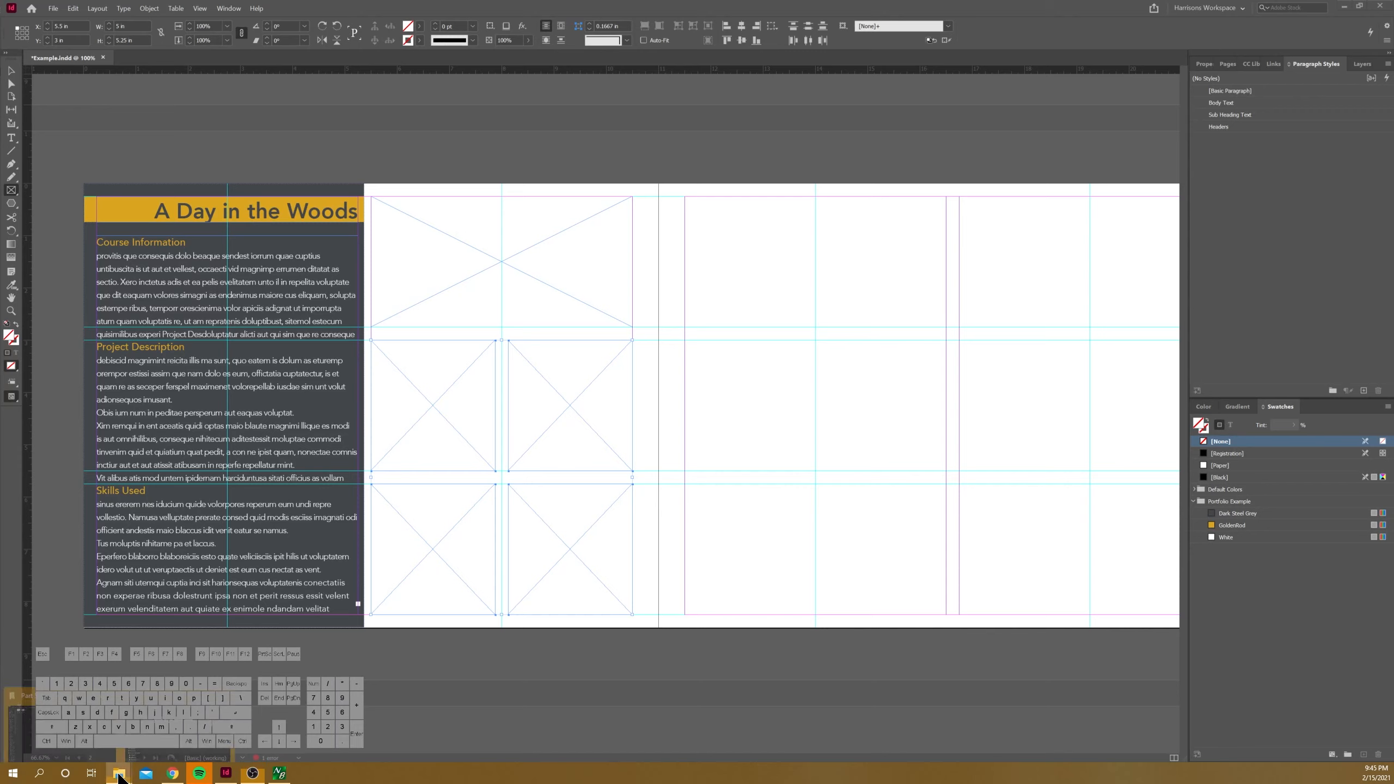
click(61, 721)
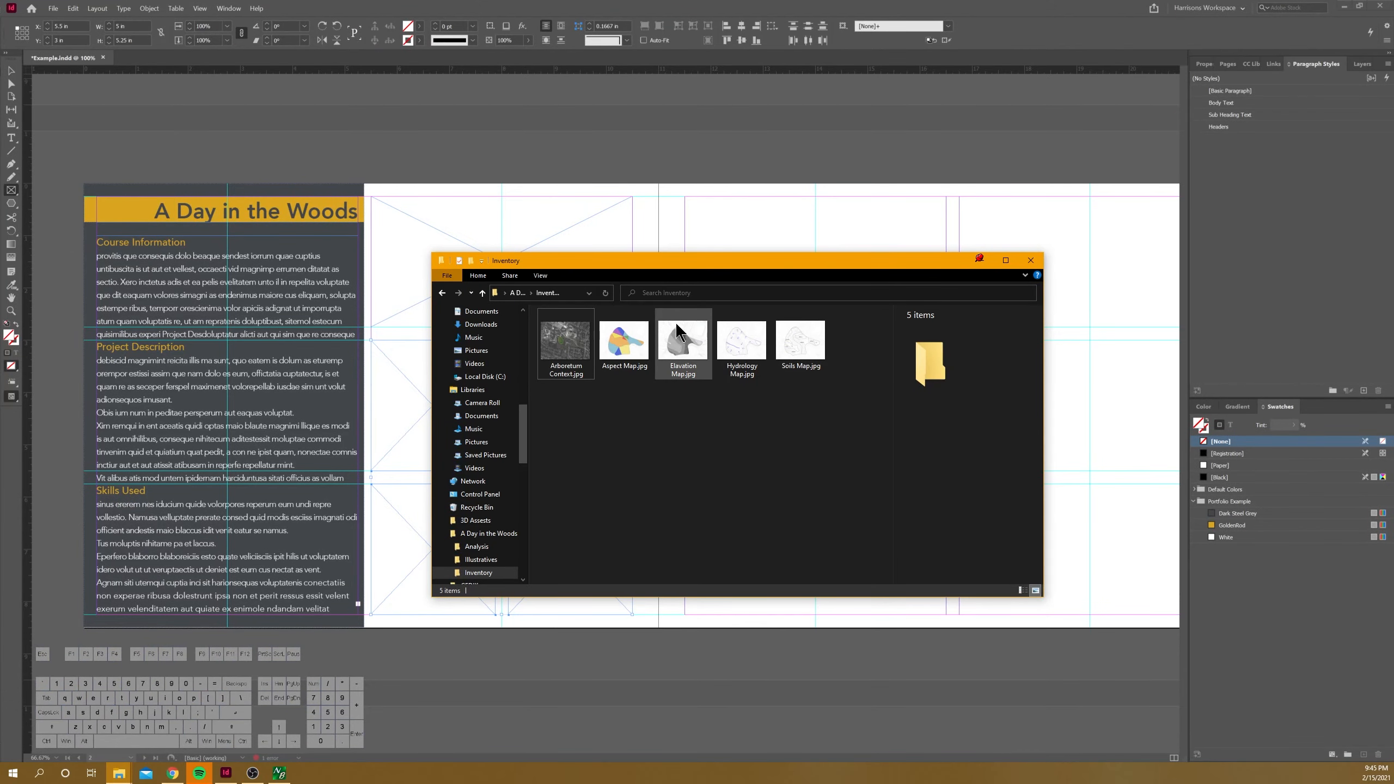
drag(632, 267, 975, 194)
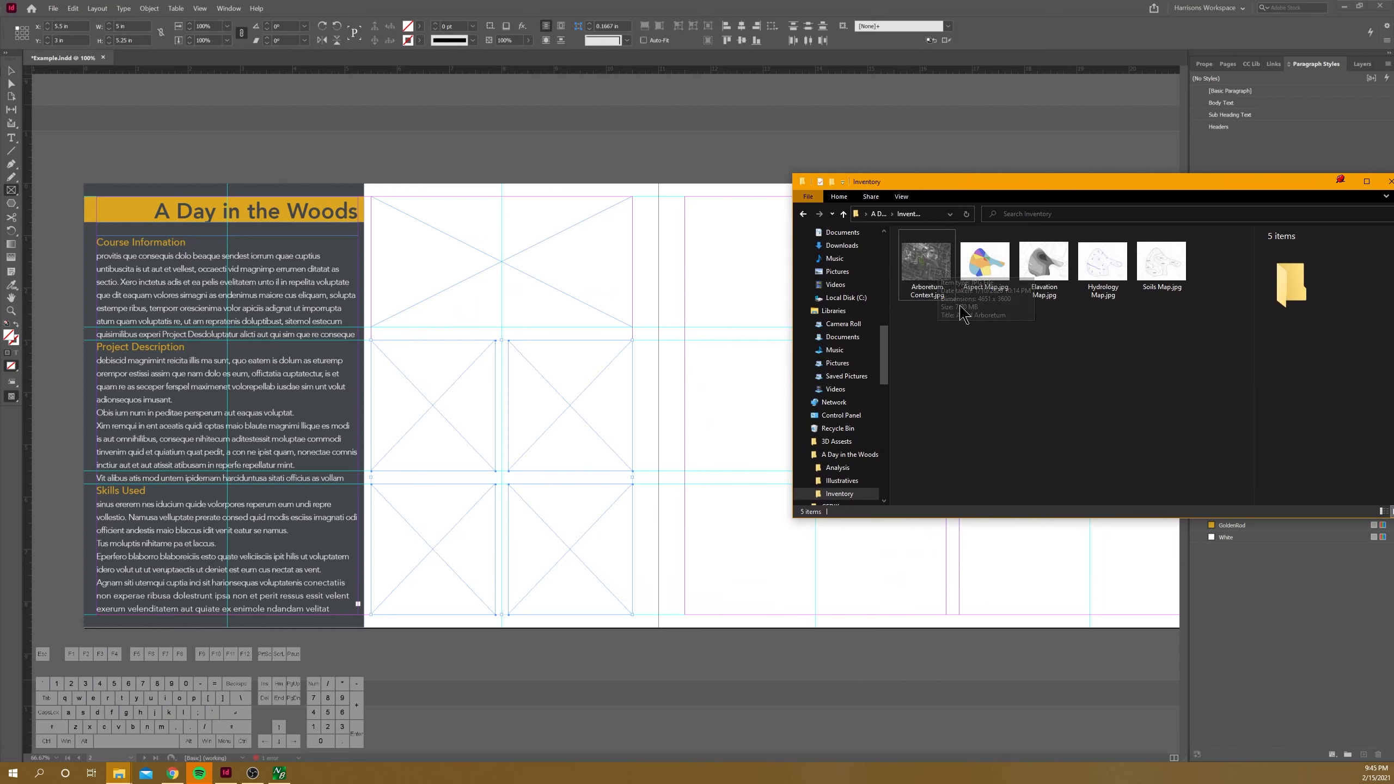
drag(925, 275, 534, 268)
Step: Fit the arboretum context image proportionally to its frame and select the image content inside it
click(11, 72)
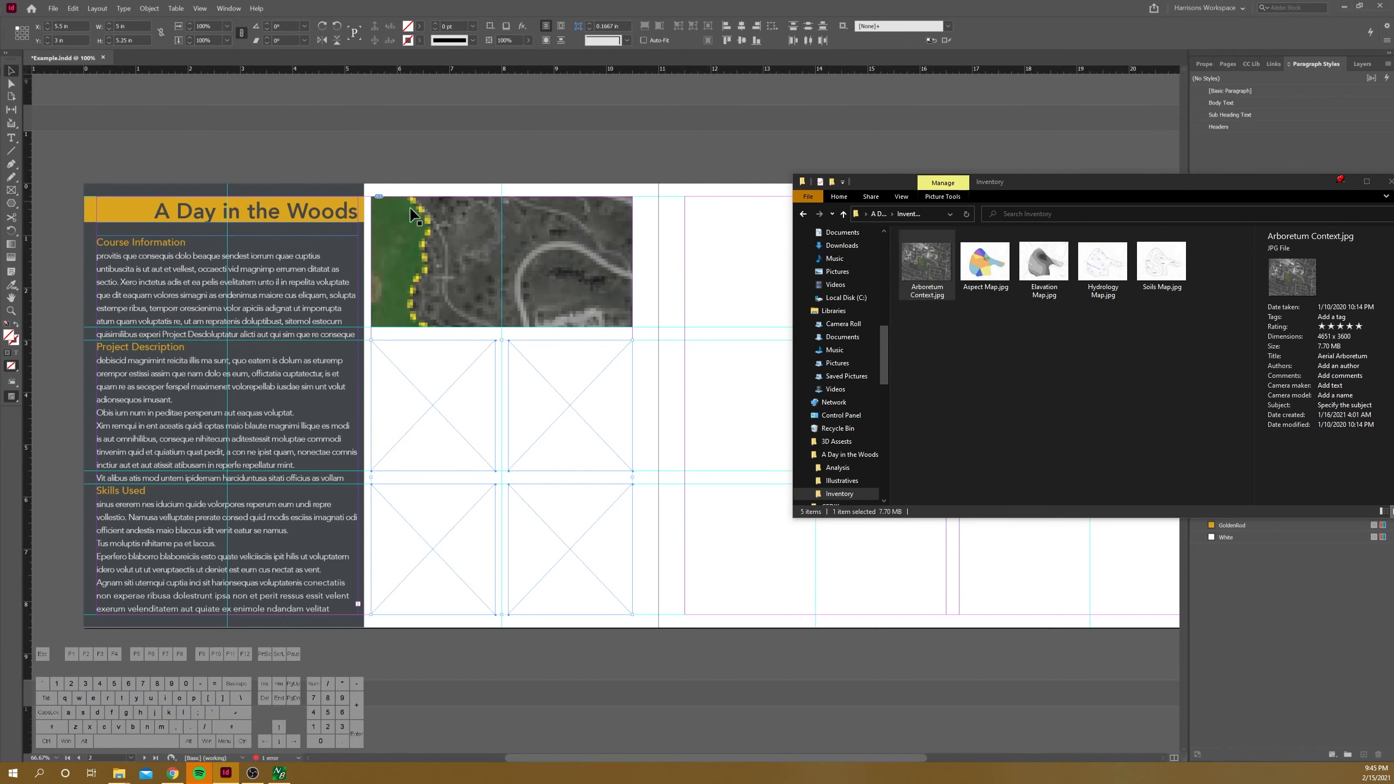
scroll(461, 259, up, 1)
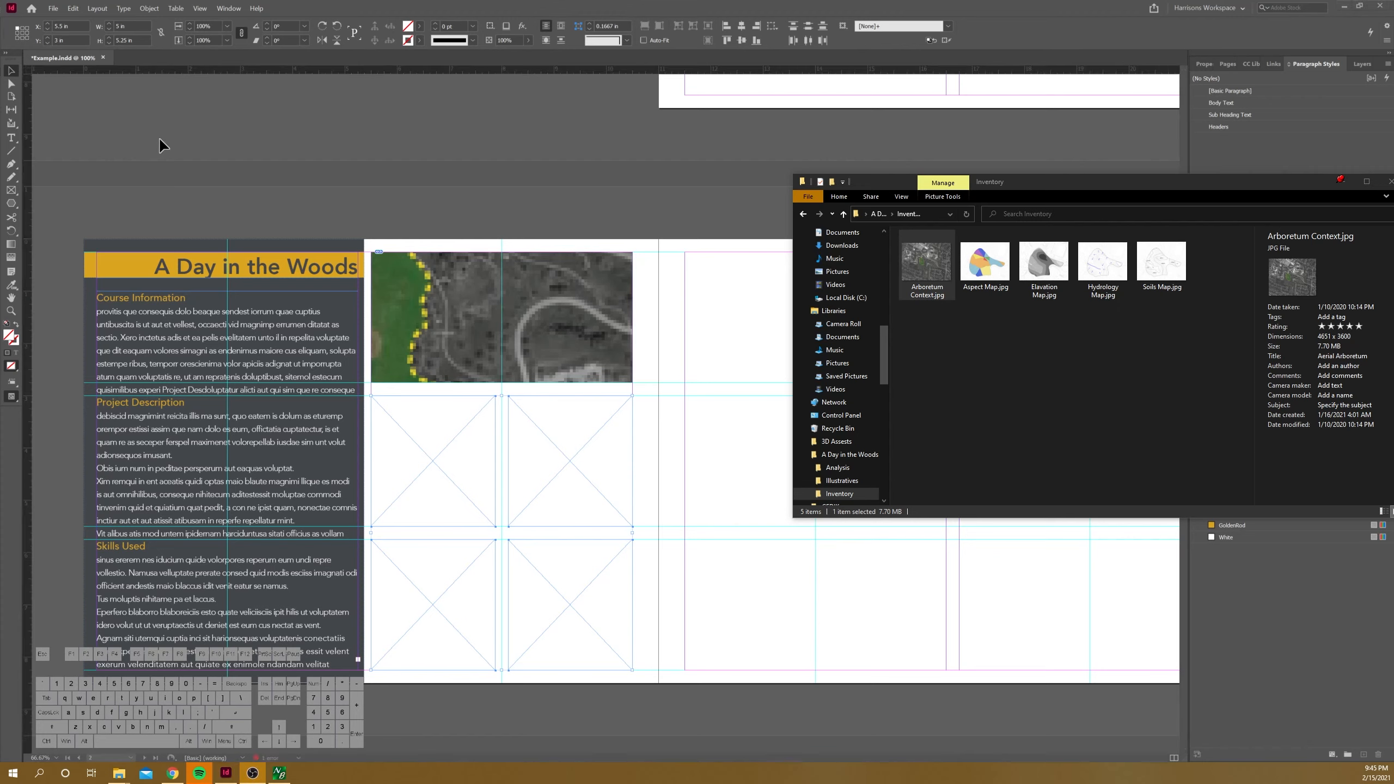
click(13, 77)
click(541, 305)
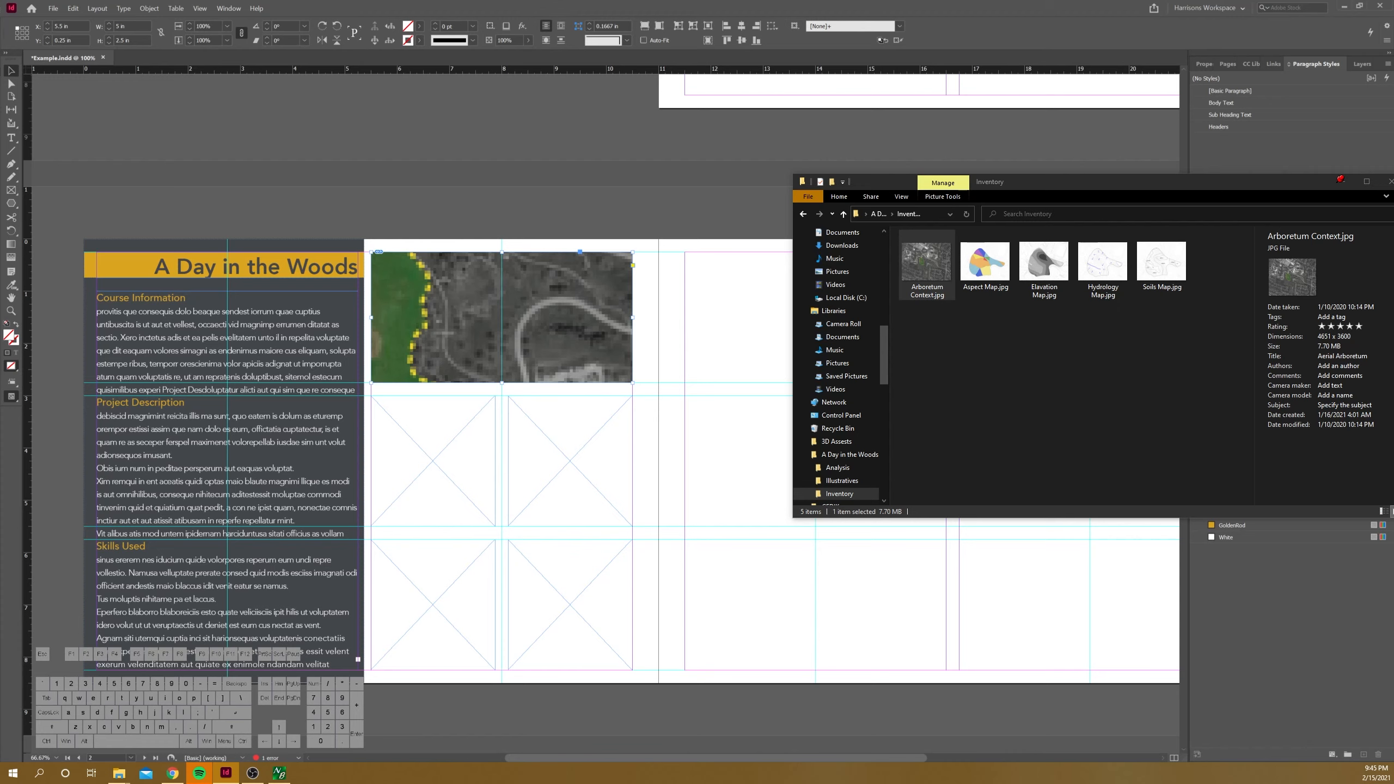
key(ctrl)
key(alt)
key(shift)
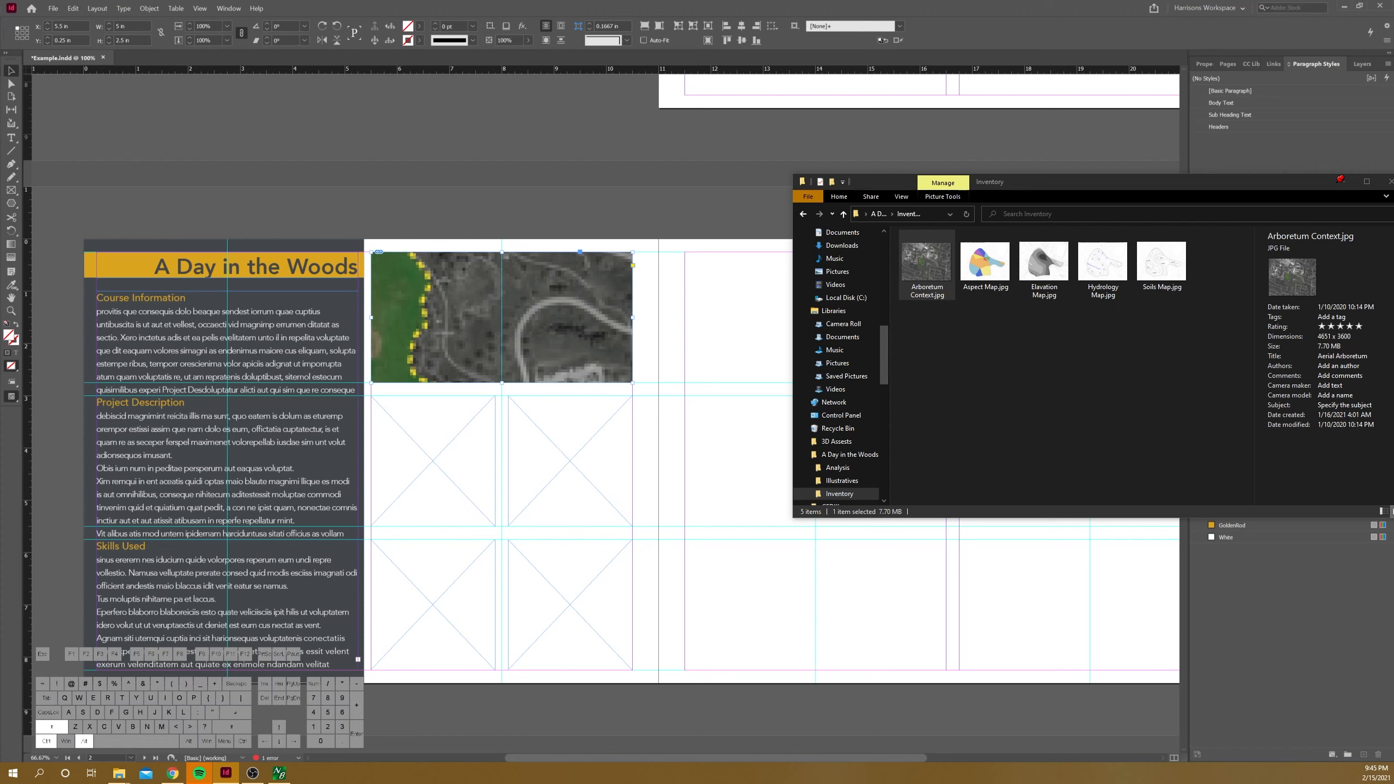
key(ctrl+alt+shift+e)
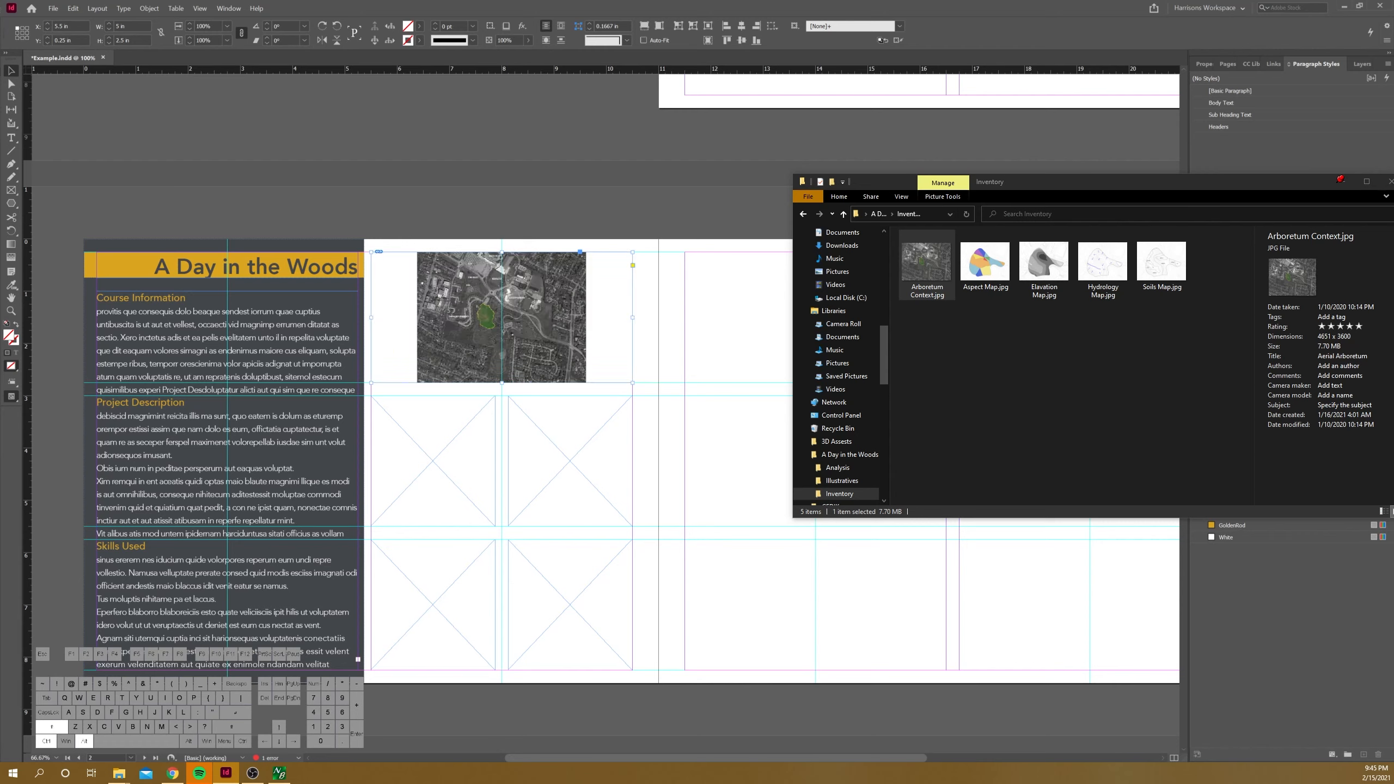
key(ctrl+alt+shift)
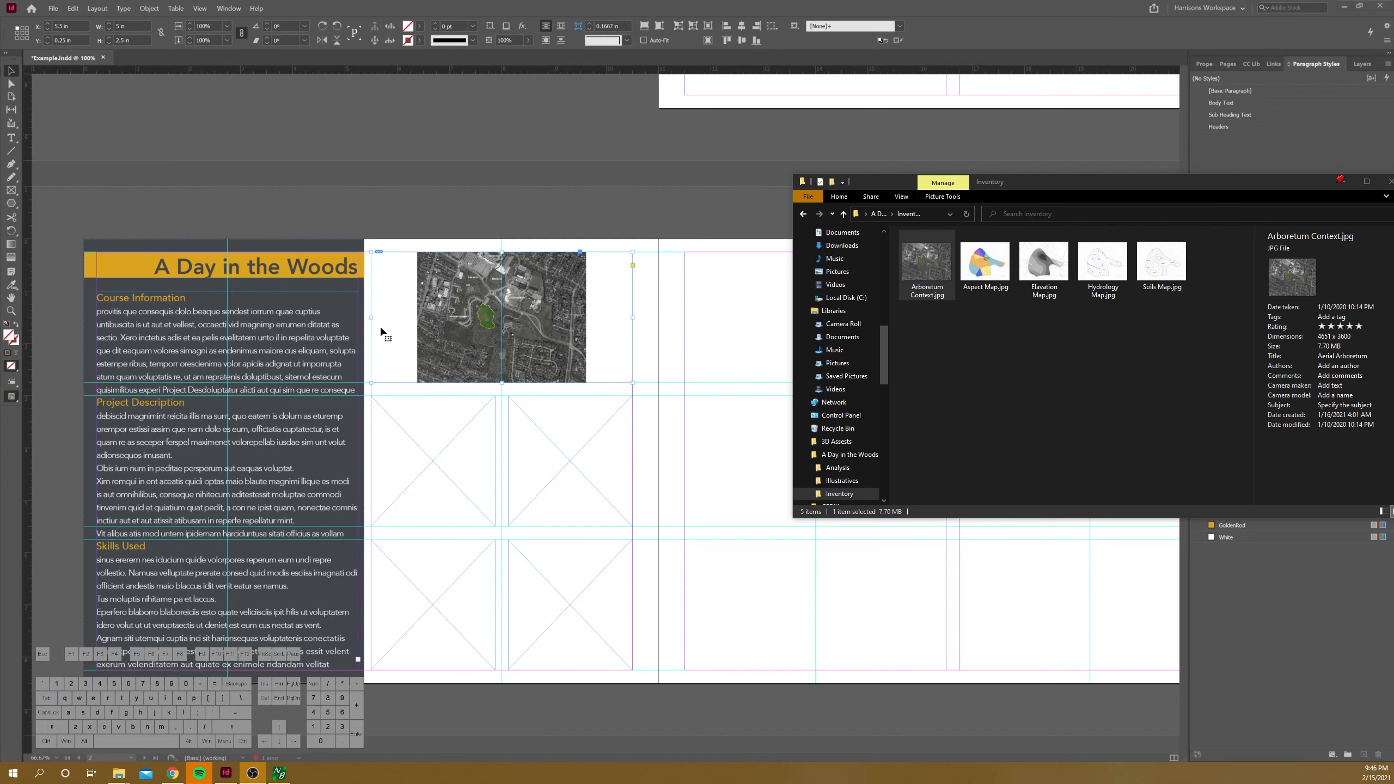
click(11, 71)
click(501, 317)
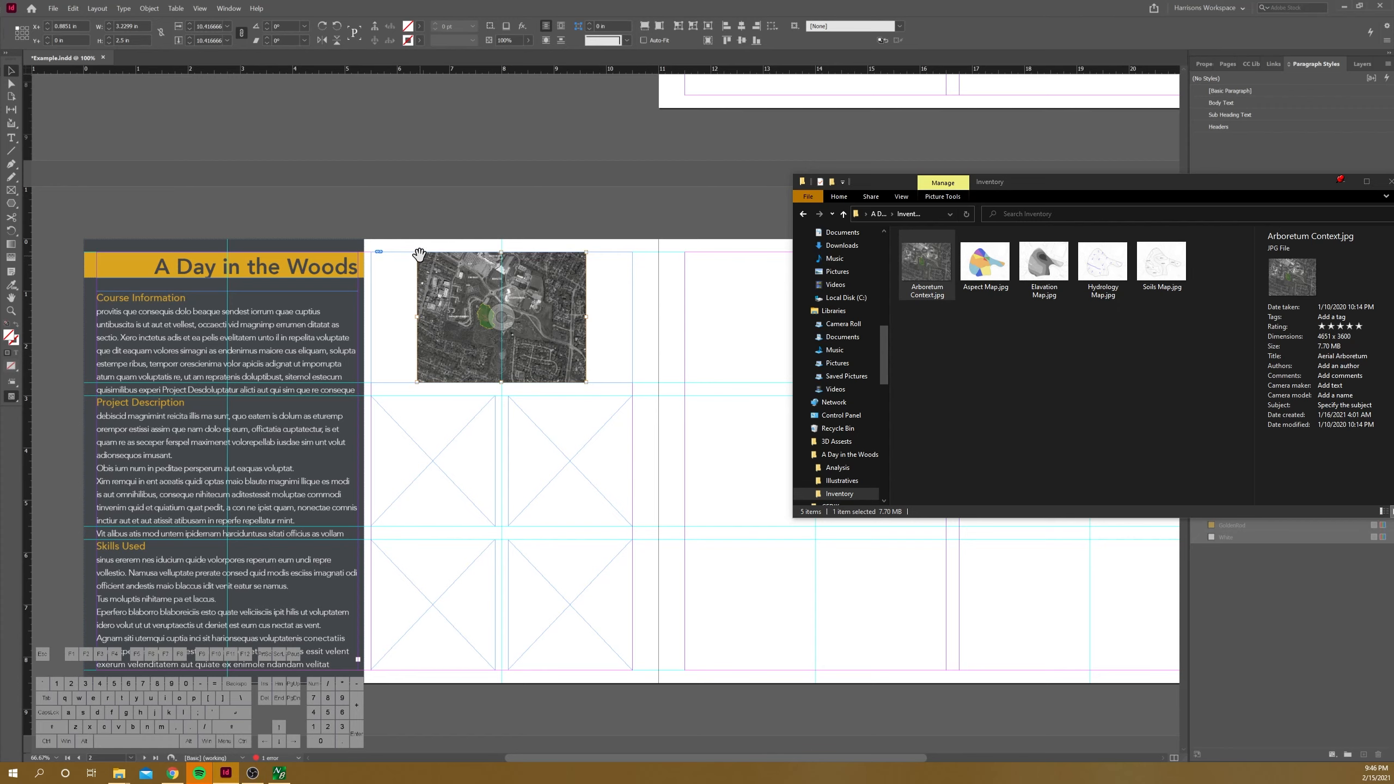
Step: Try resizing the context image freely from a corner without constraining its proportions, and undo the change
drag(417, 253, 410, 313)
key(shift)
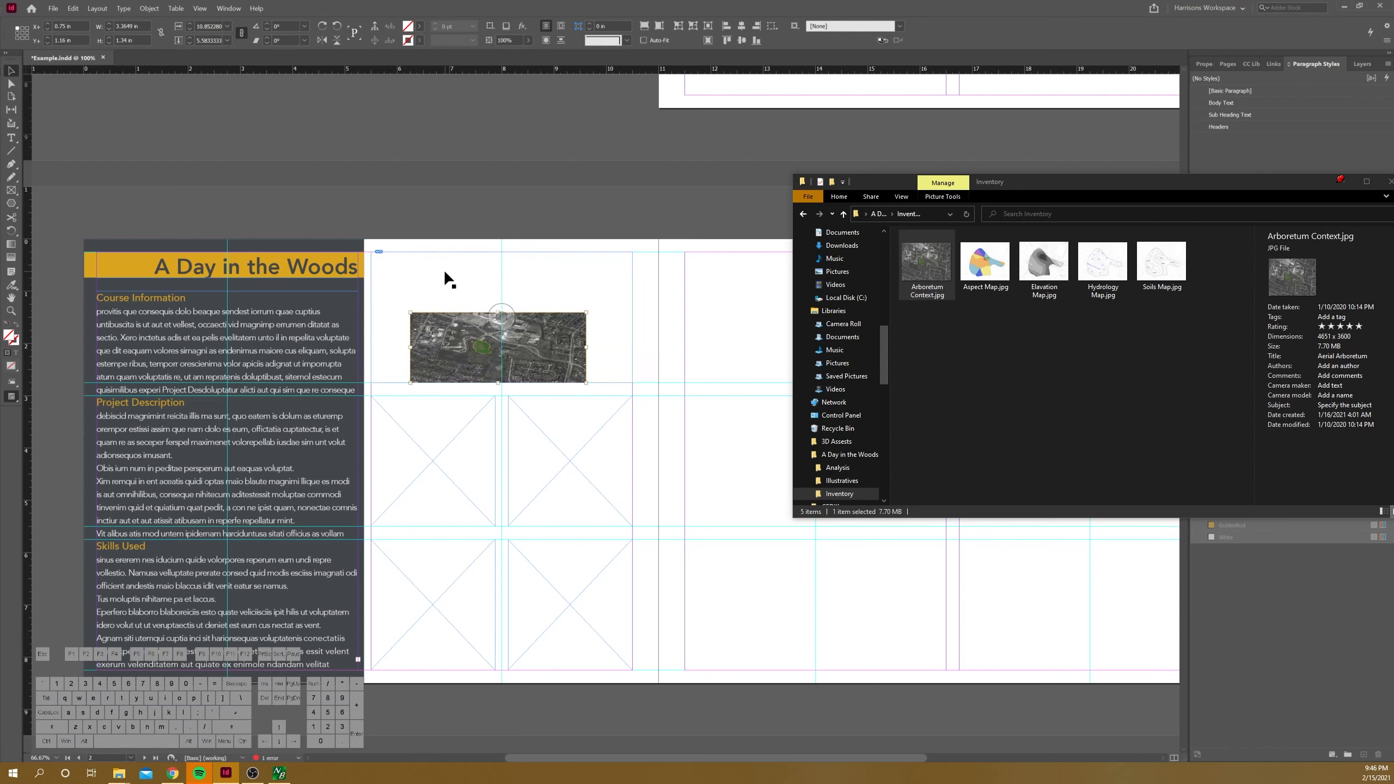
key(ctrl+z)
key(ctrl+z)
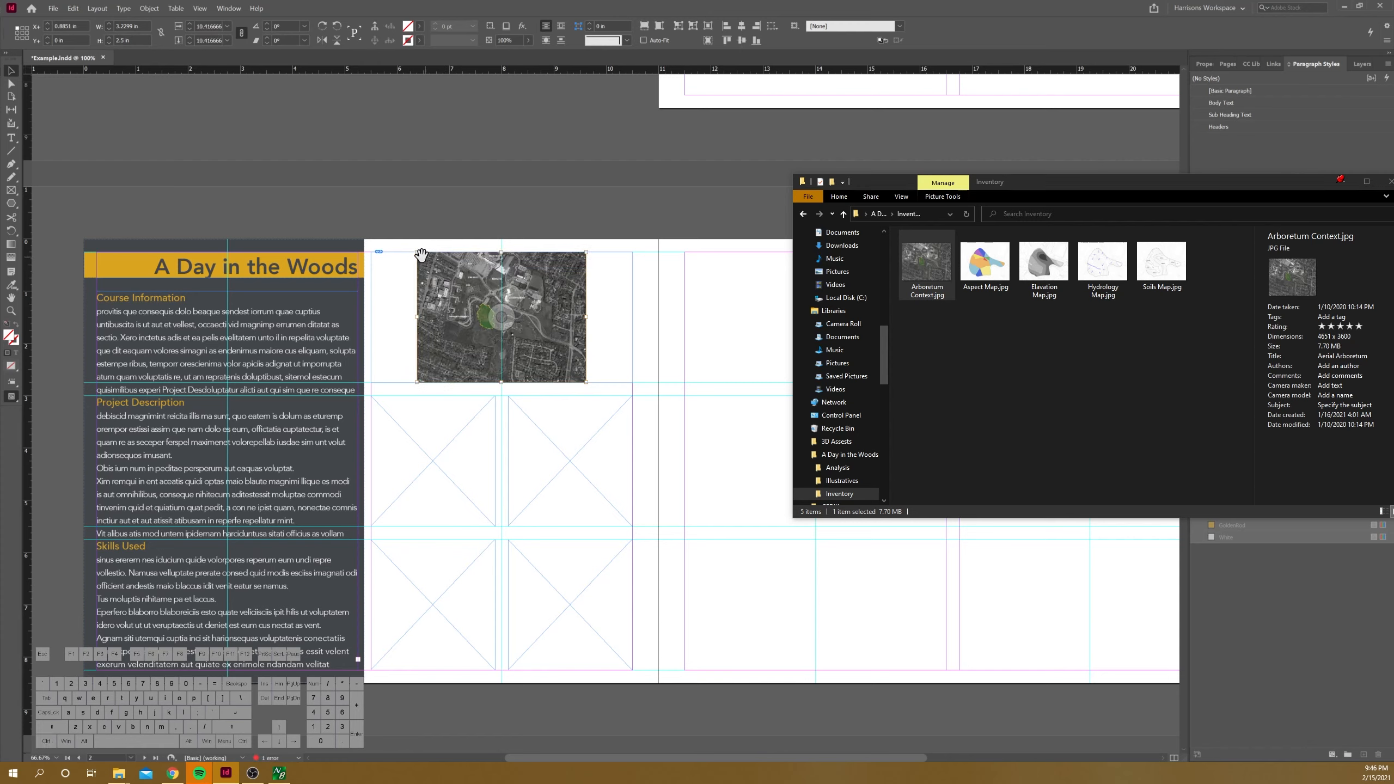
Step: Enlarge the context image proportionally beyond its frame to about 8.44 in by 6.53 in
drag(417, 252, 377, 215)
drag(586, 382, 616, 421)
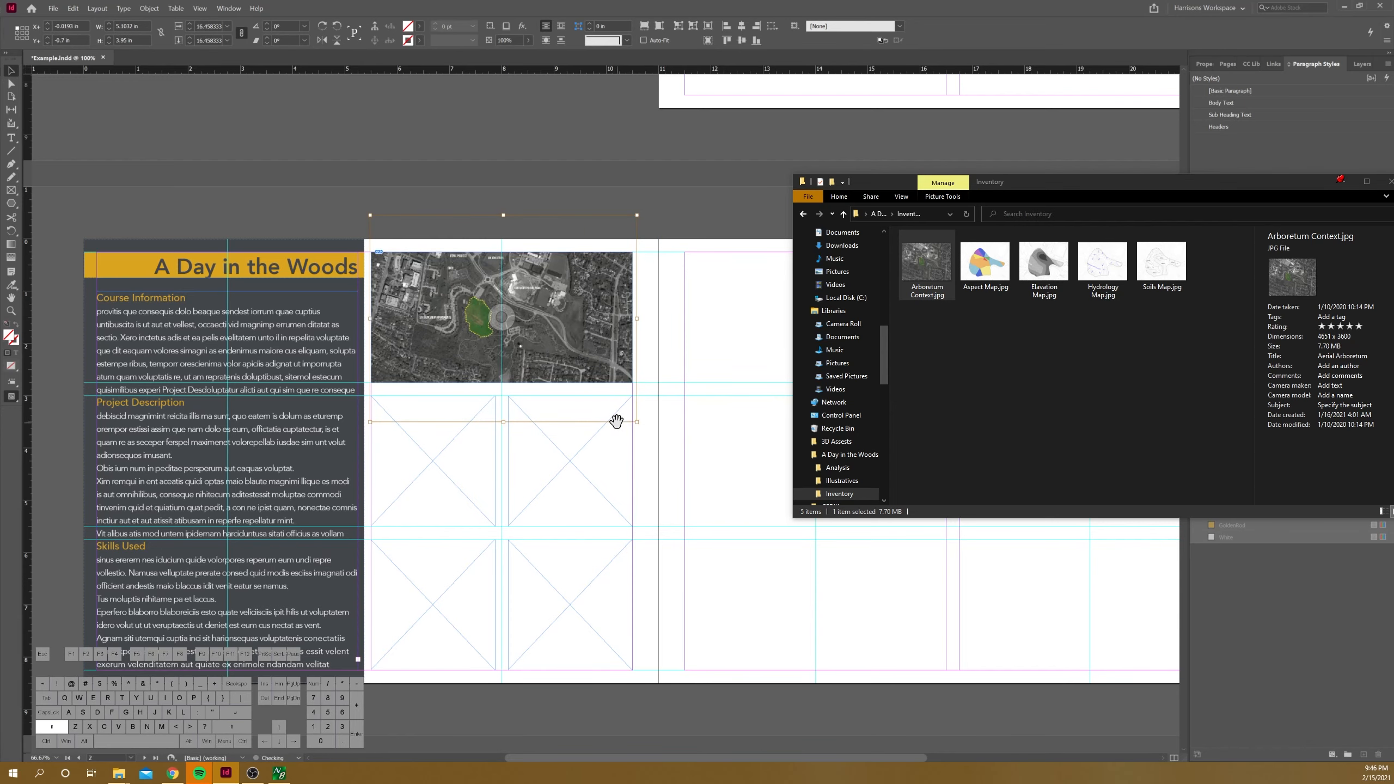
scroll(445, 288, up, 1)
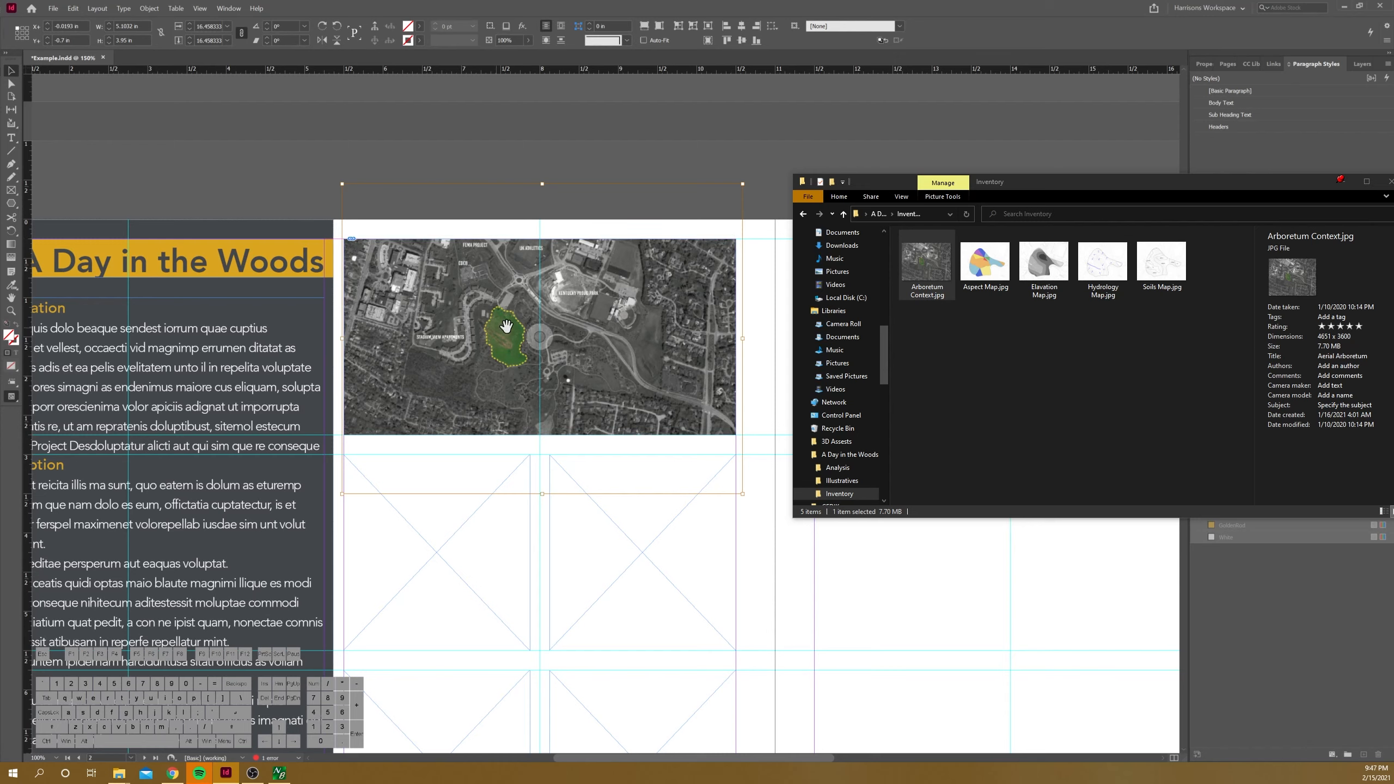
drag(342, 184, 305, 157)
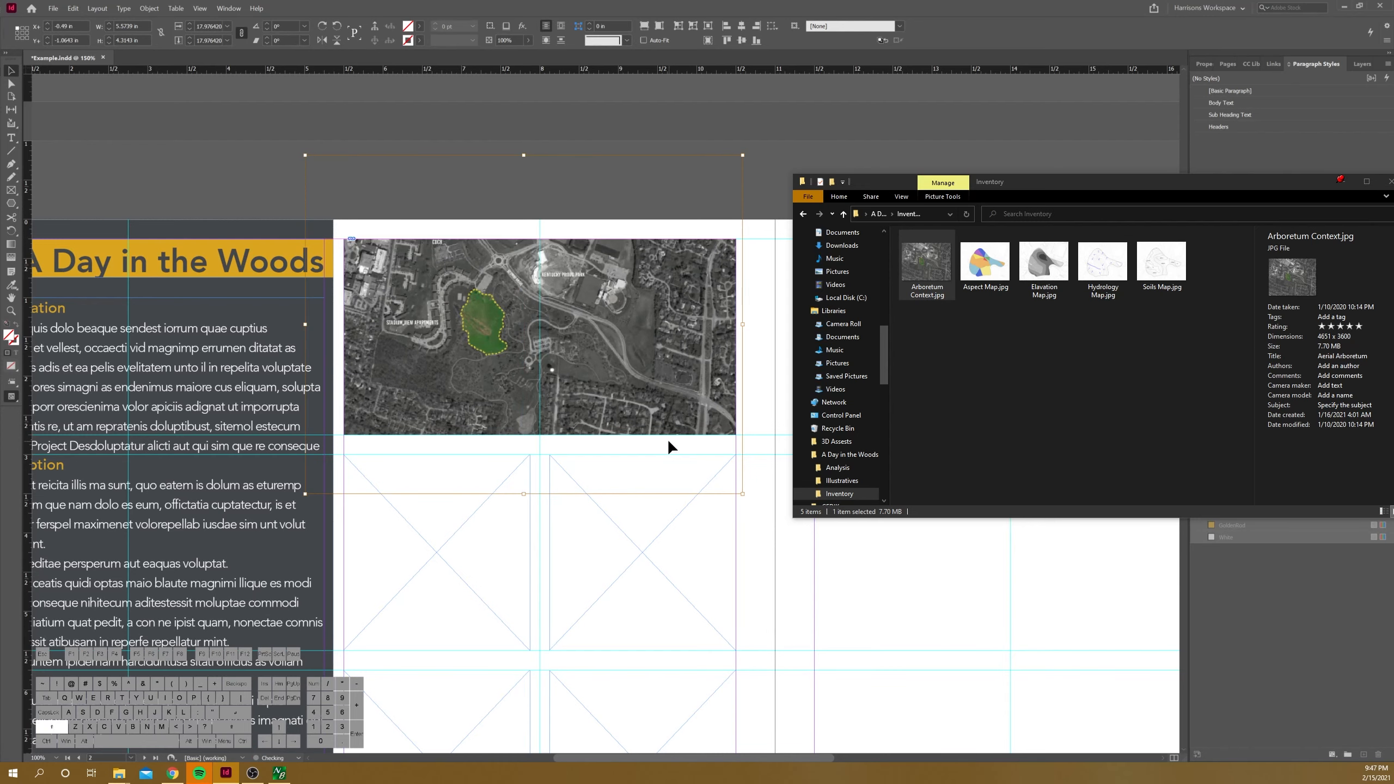
drag(742, 493, 779, 542)
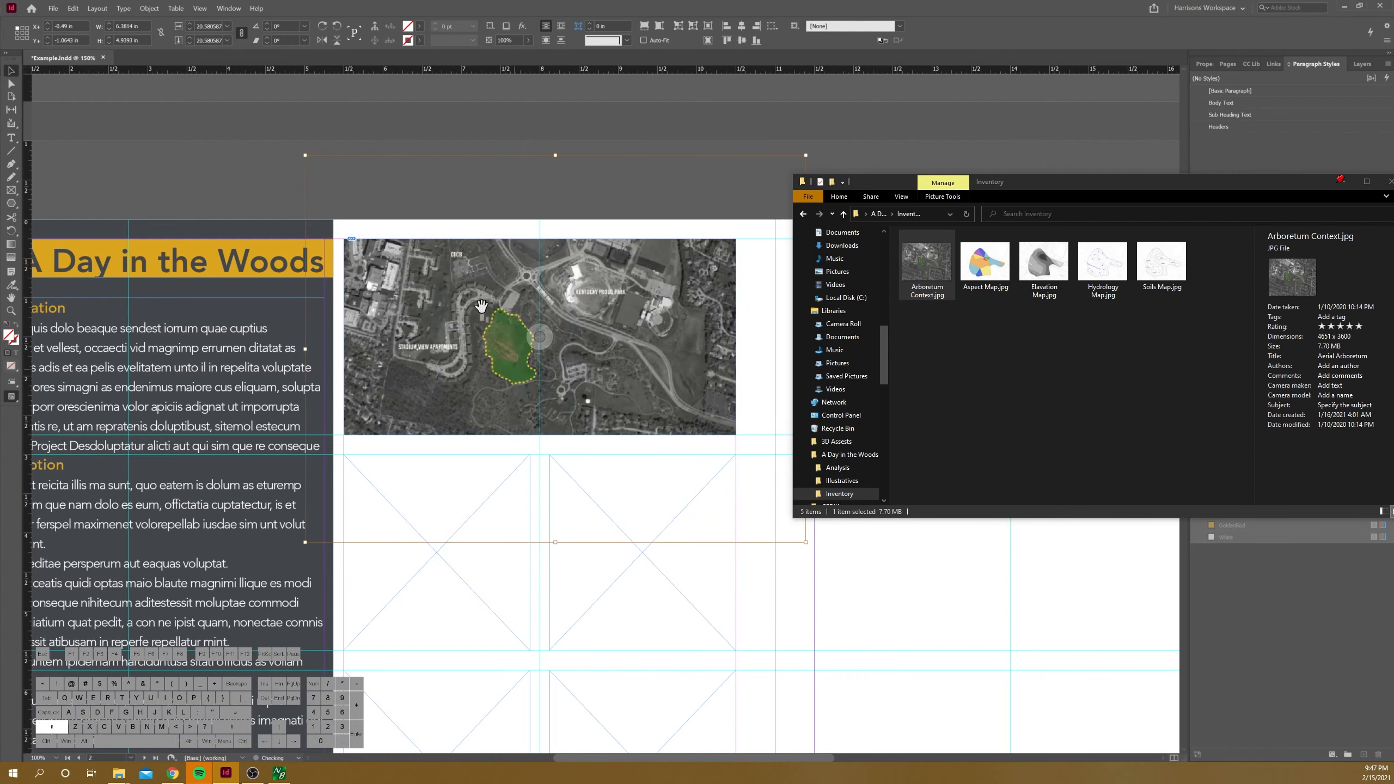
drag(305, 156, 219, 90)
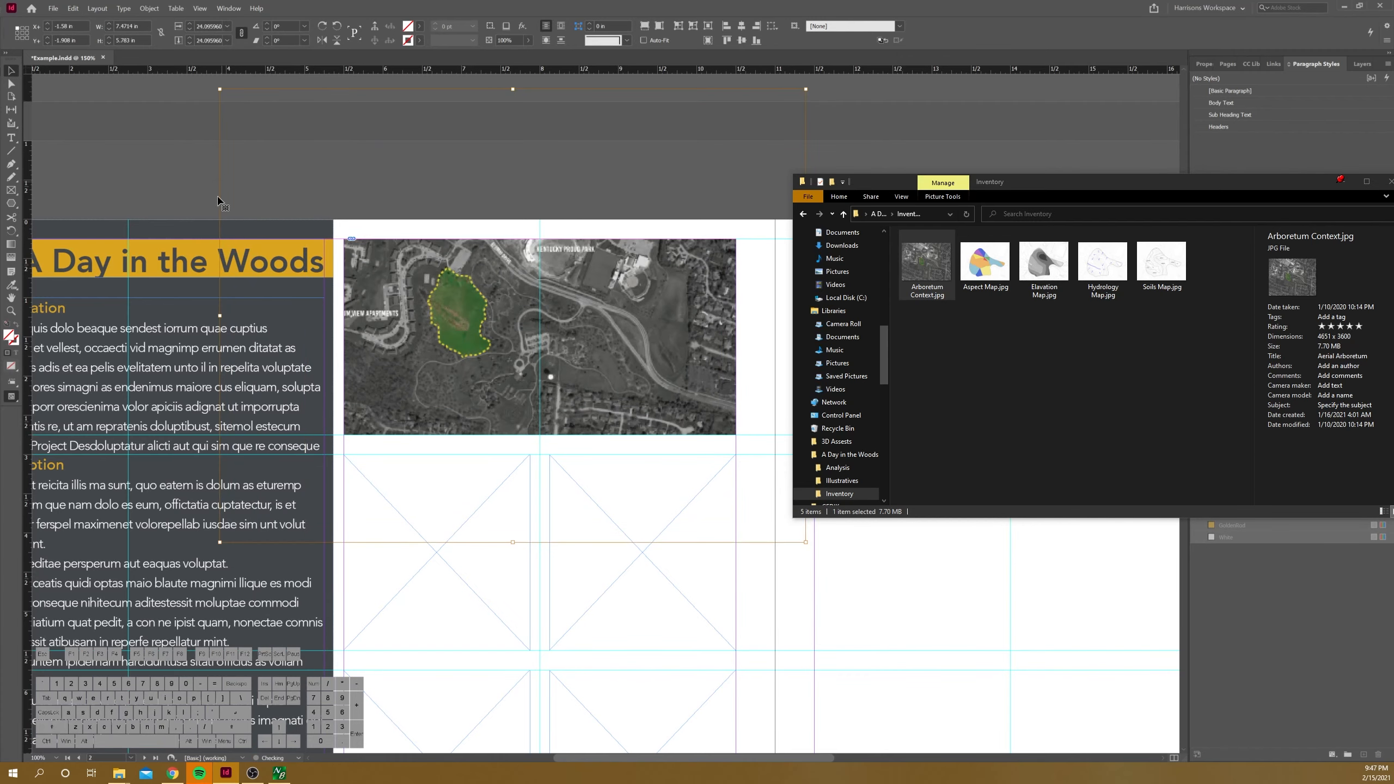
alt+scroll(185, 240, down, 1)
drag(702, 494, 734, 546)
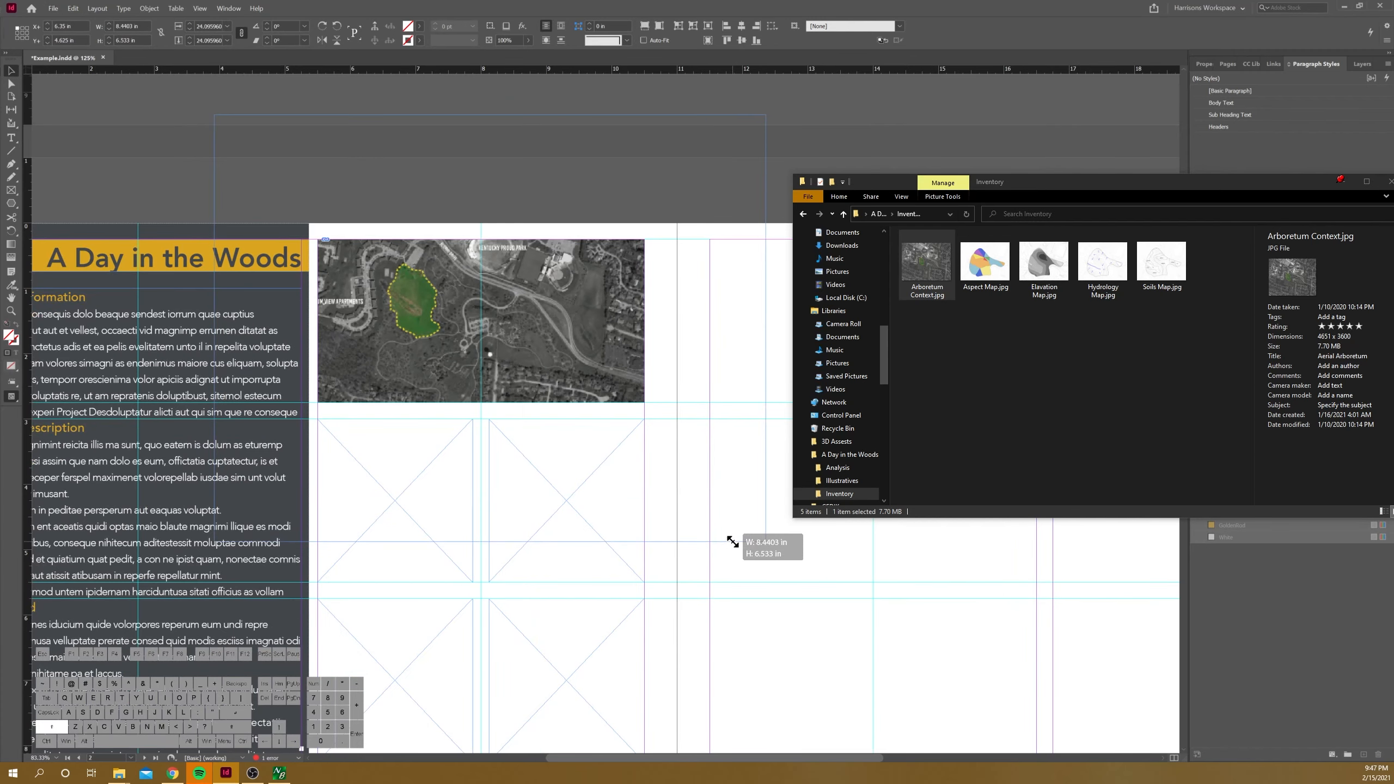
Step: Nudge the context image right and slightly down within its frame to centre the green site area
key(Right)
key(Right)
key(Right)
key(Right)
key(Right)
key(Right)
key(Right)
key(Right)
key(Right)
key(Right)
key(Right)
key(Right)
key(Right)
key(Right)
key(Right)
key(Right)
key(Right)
key(Right)
key(Right)
key(Right)
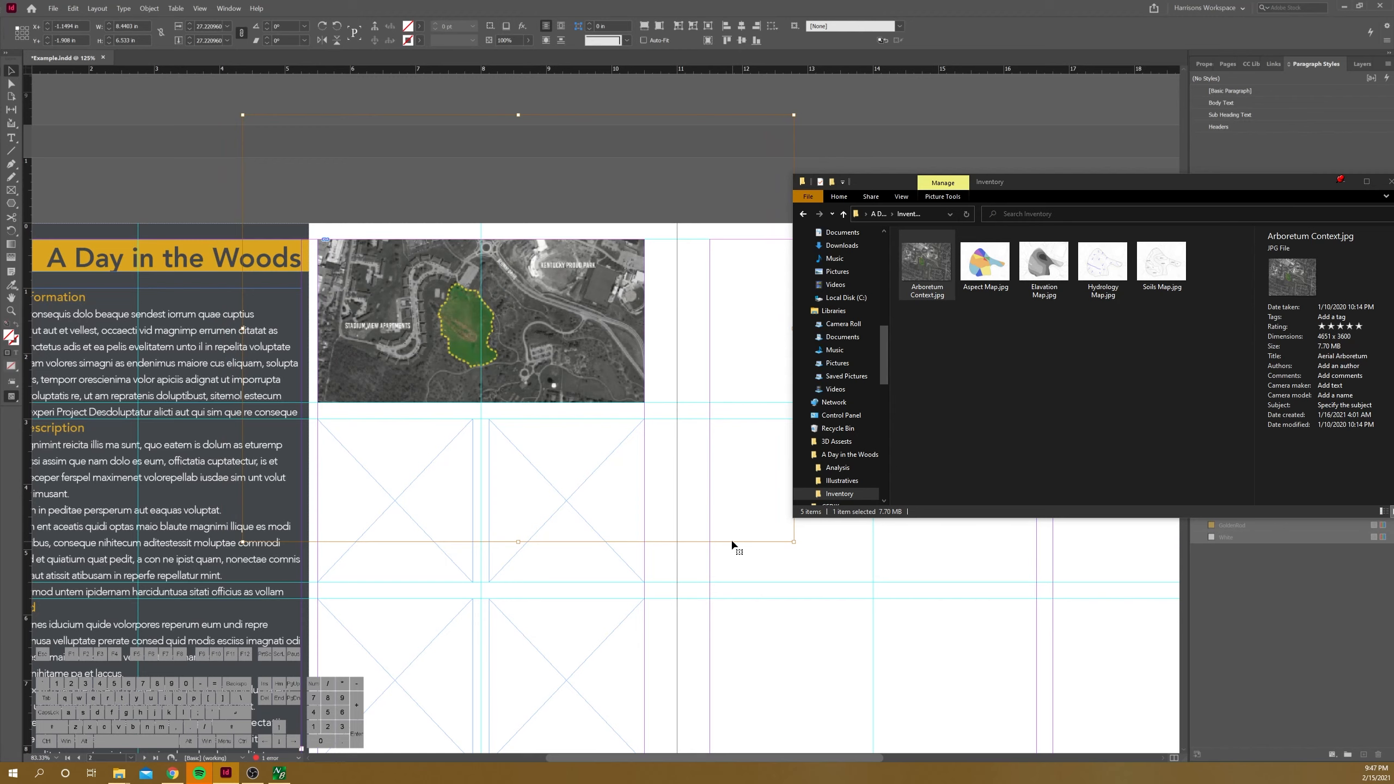
key(Down)
key(Down)
key(Right)
key(Right)
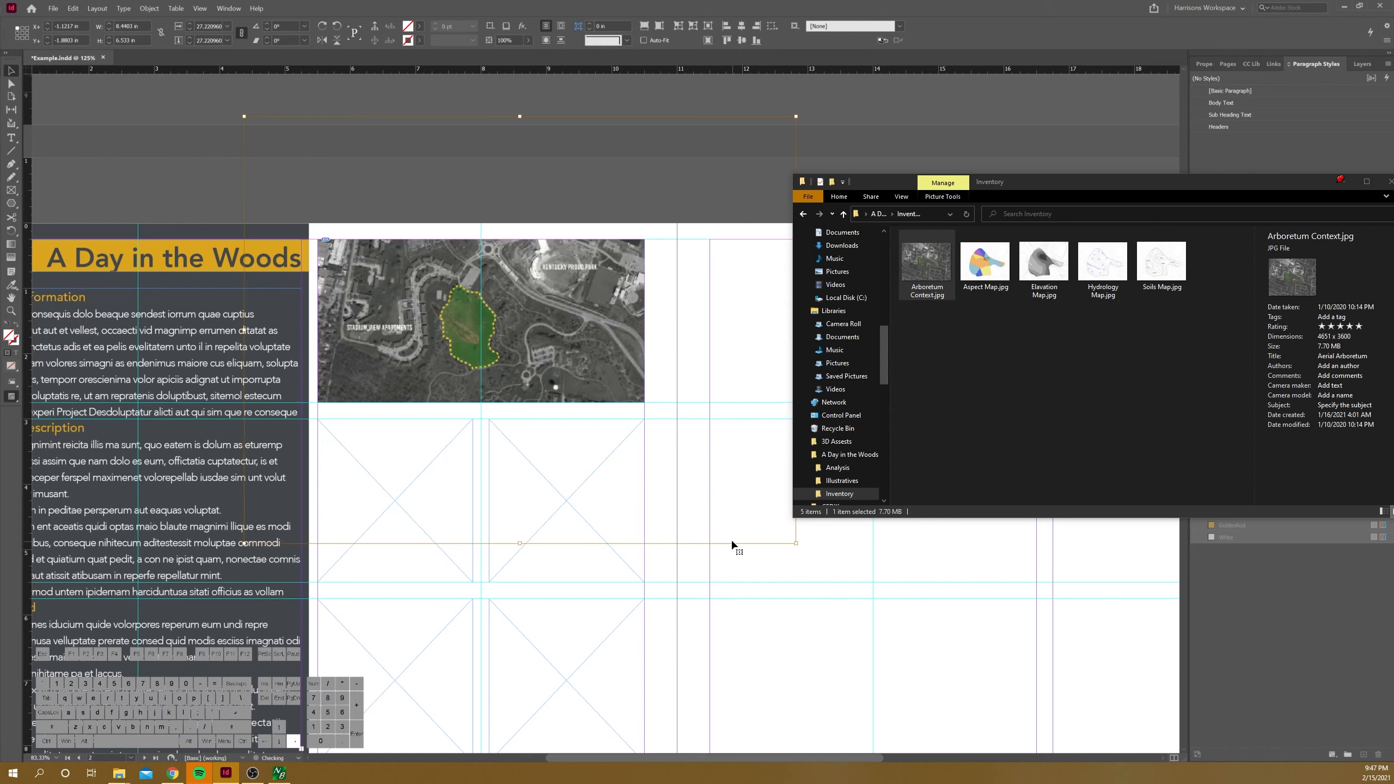
key(Down)
key(Right)
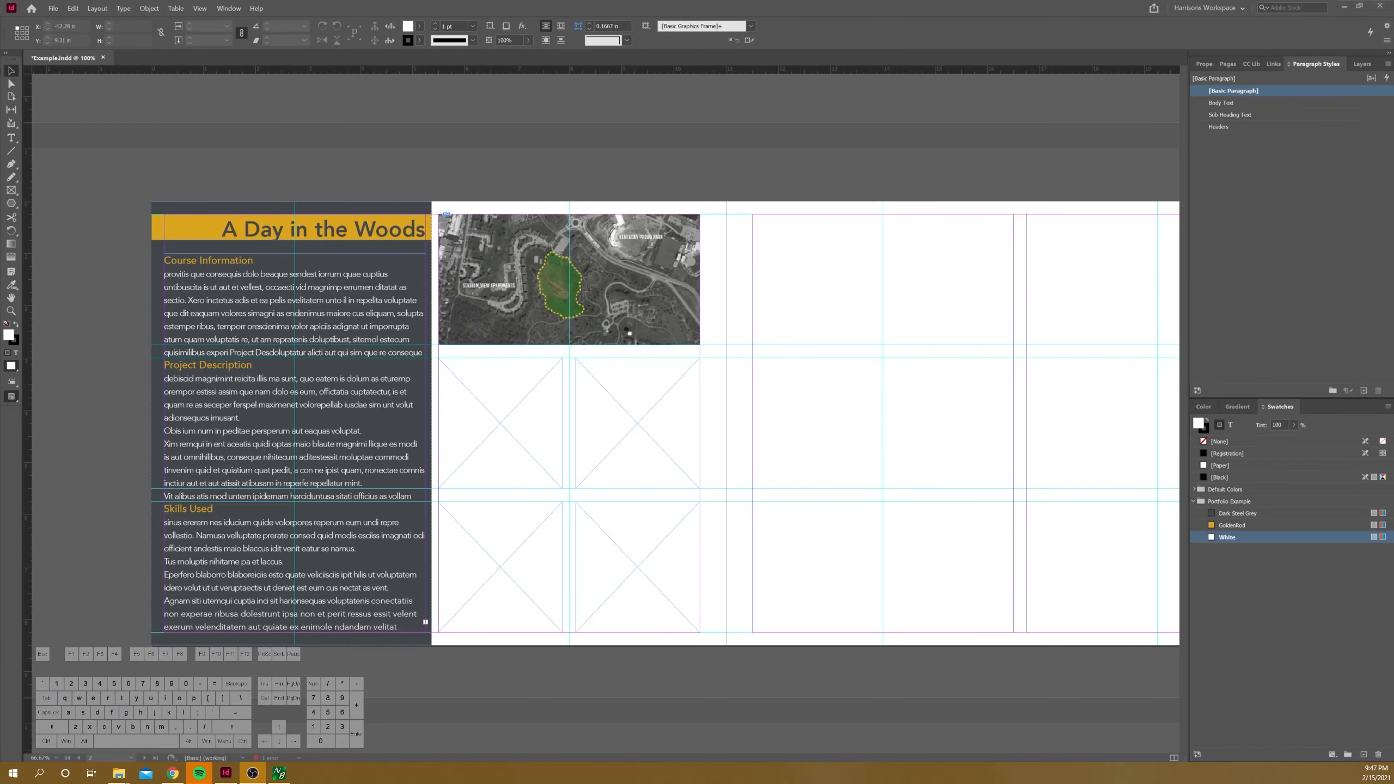
Step: Set the document's display performance to High Quality Display
alt+scroll(535, 252, up, 1)
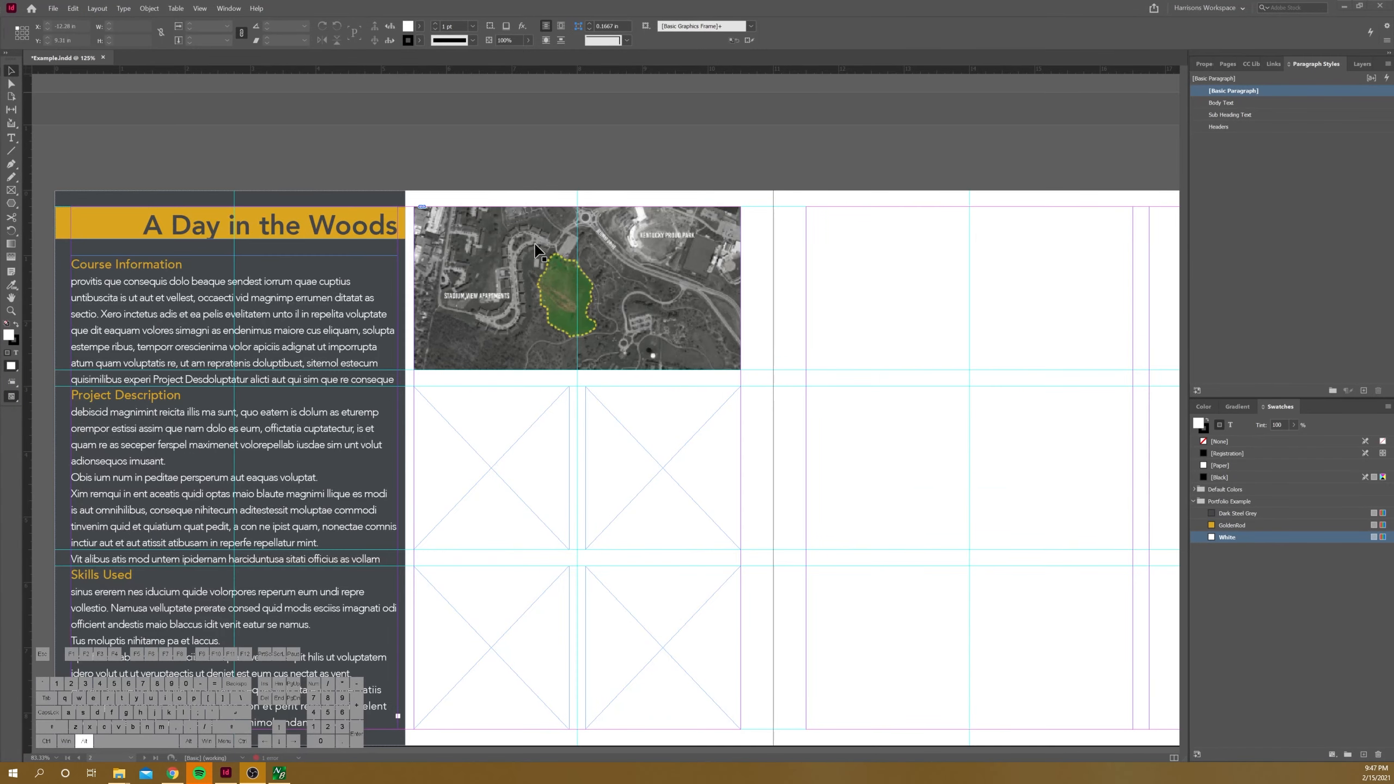
alt+scroll(559, 235, up, 1)
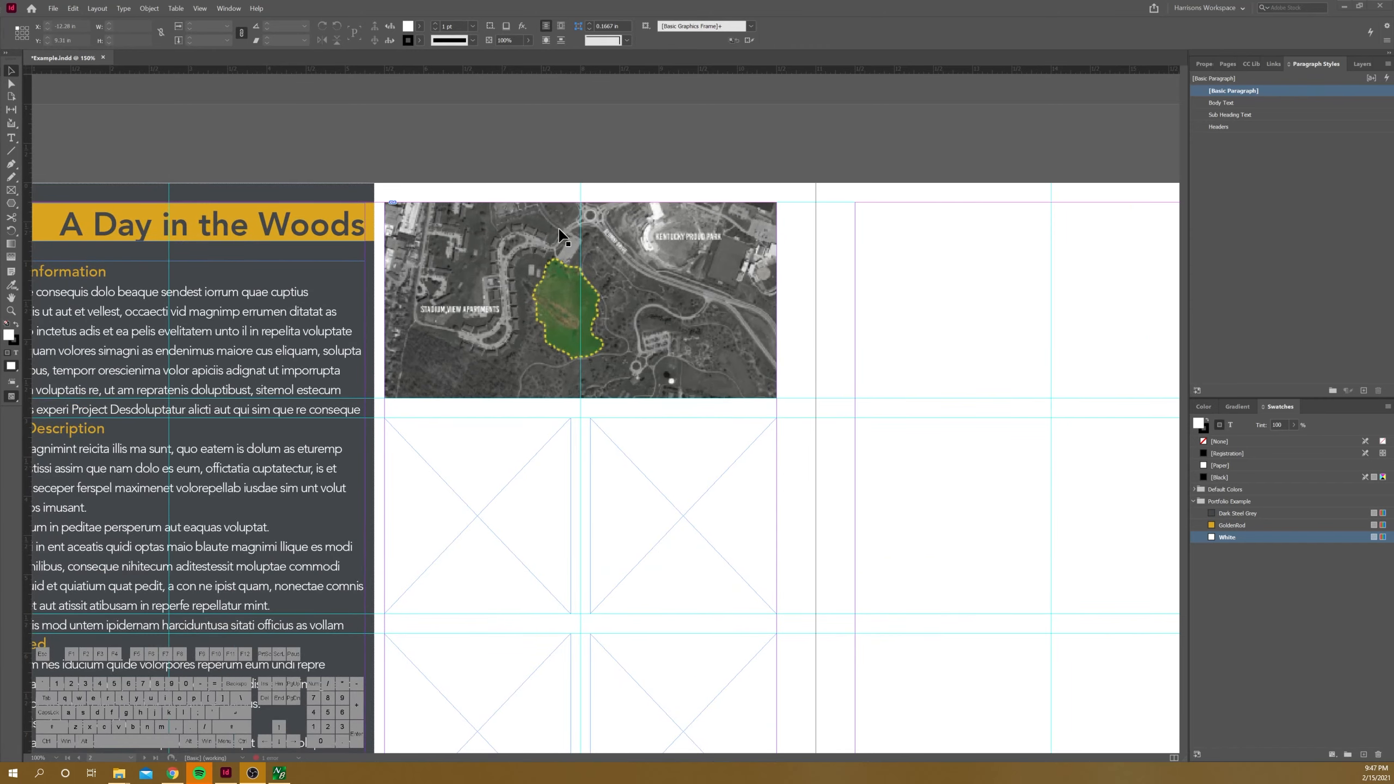
alt+scroll(569, 349, down, 2)
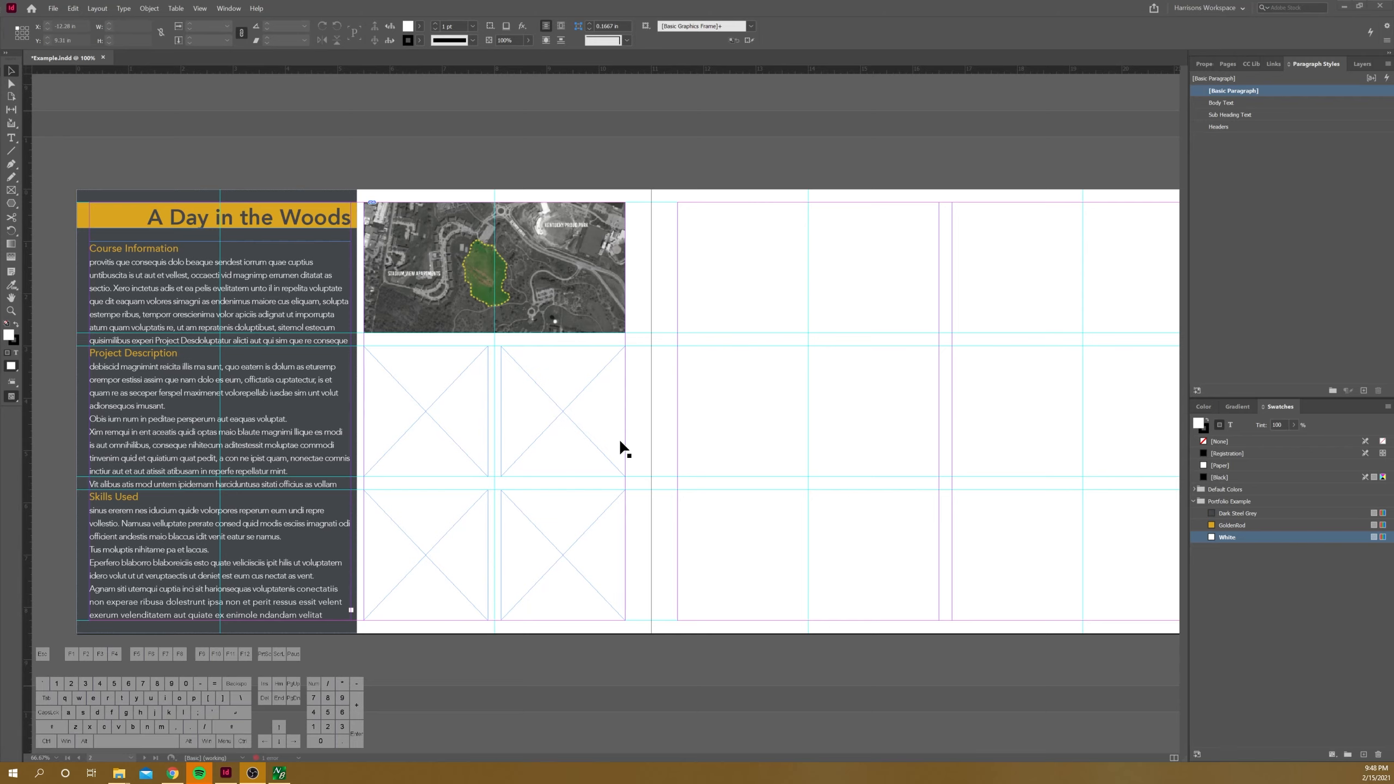
click(199, 9)
mouse_move(308, 167)
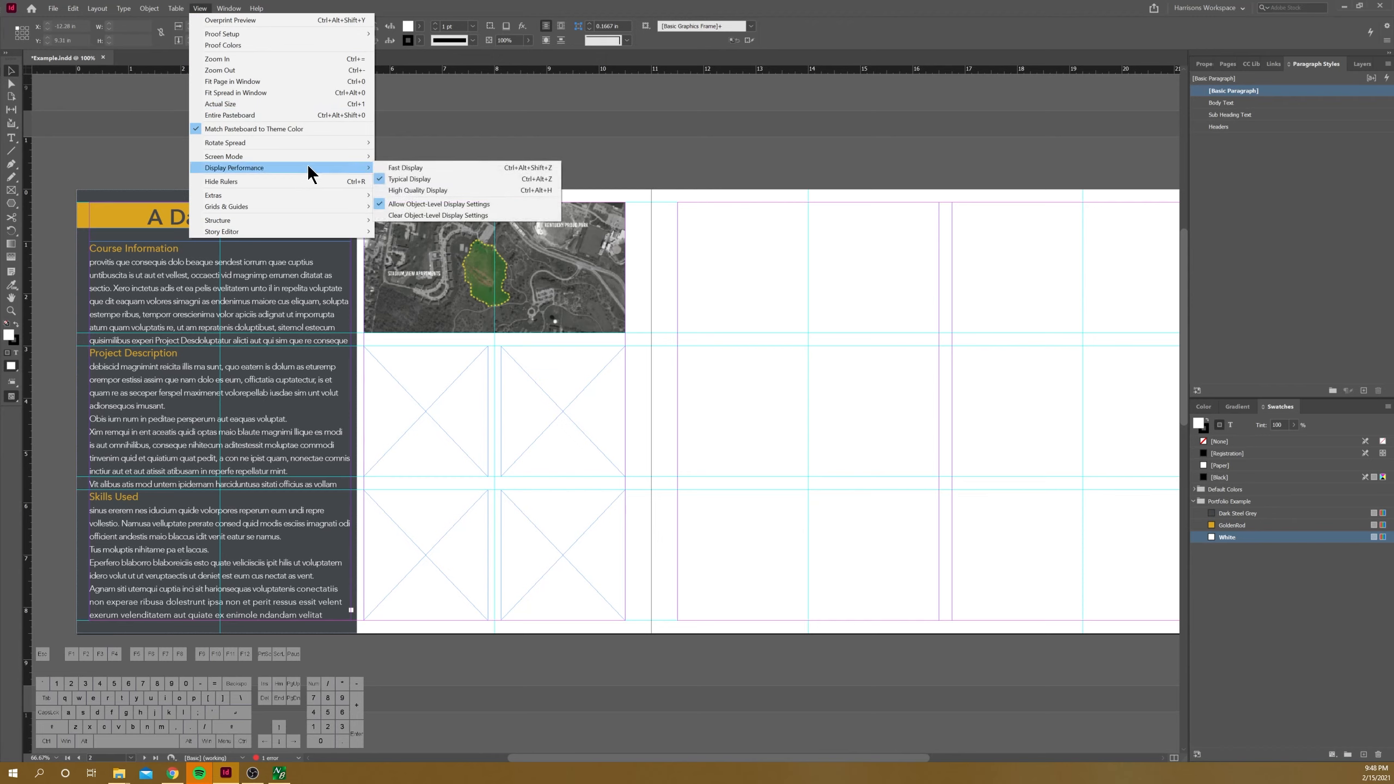
click(421, 190)
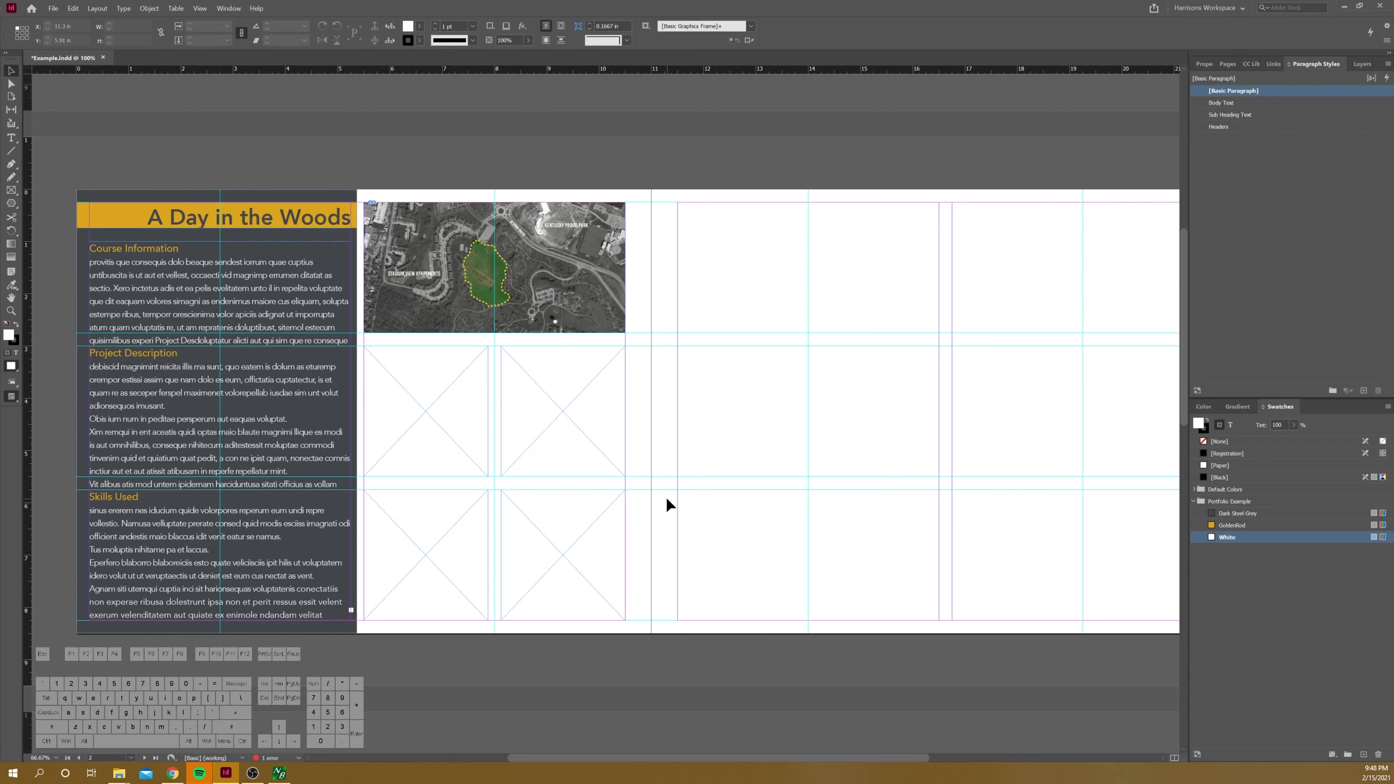
Step: Place Aspect Map.jpg, Elevation Map.jpg, Hydrology Map.jpg and Soils Map.jpg from the Inventory folder into the four empty frames below the context image
click(119, 774)
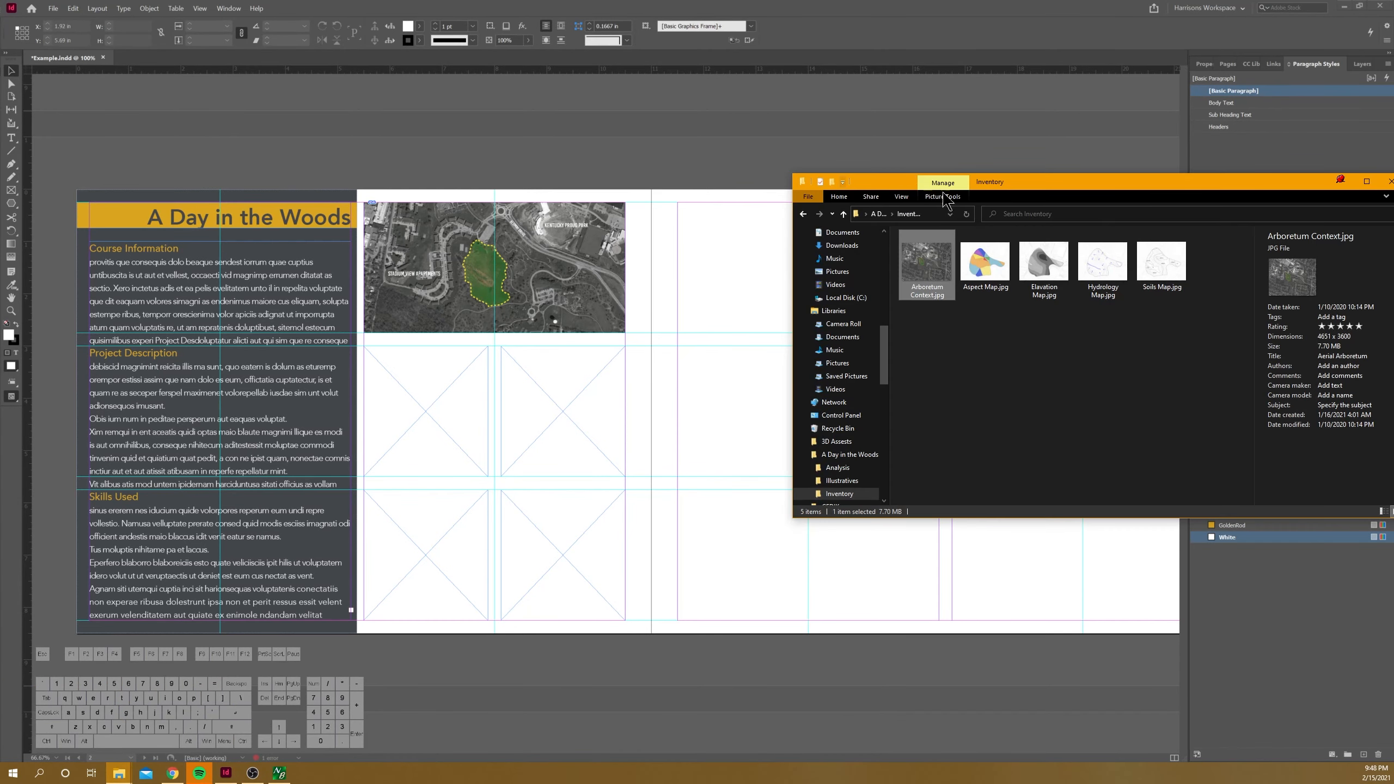
click(985, 269)
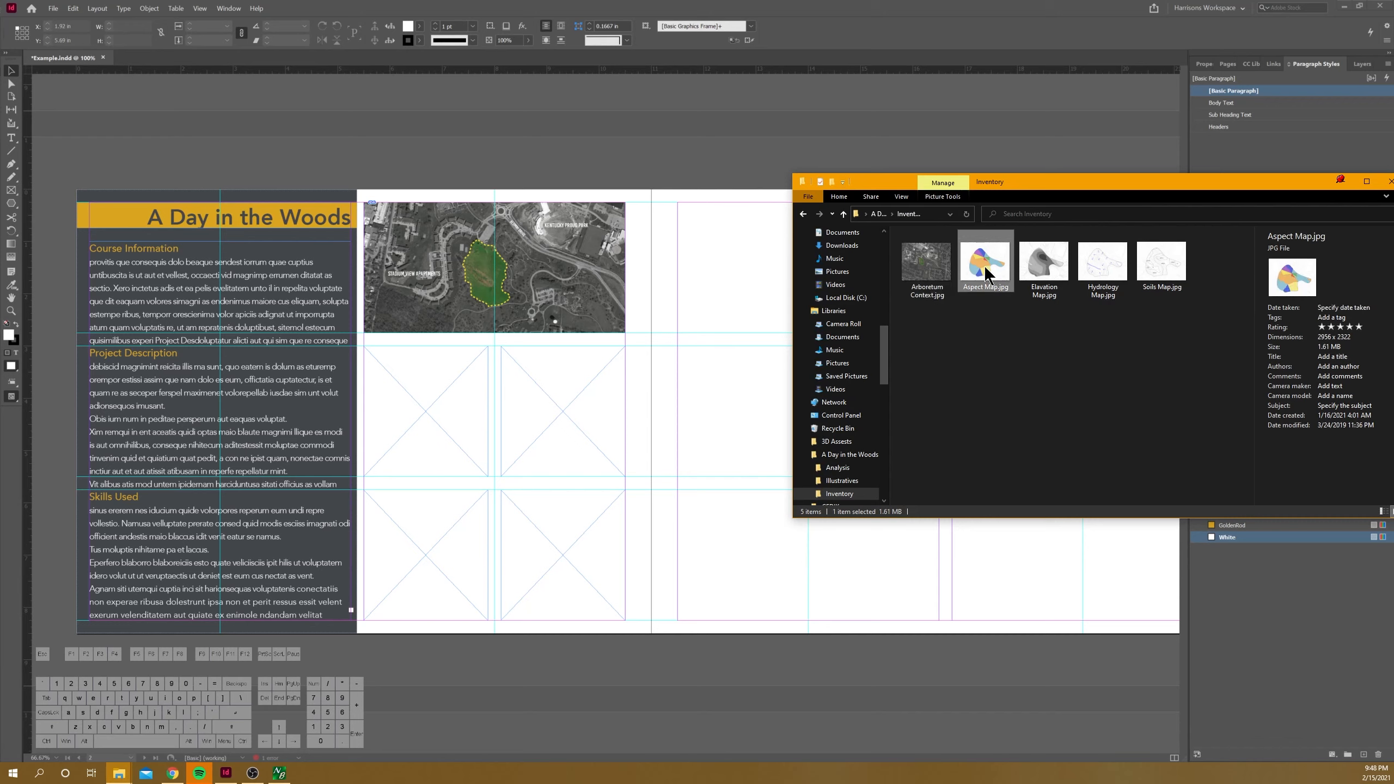
drag(984, 265, 435, 399)
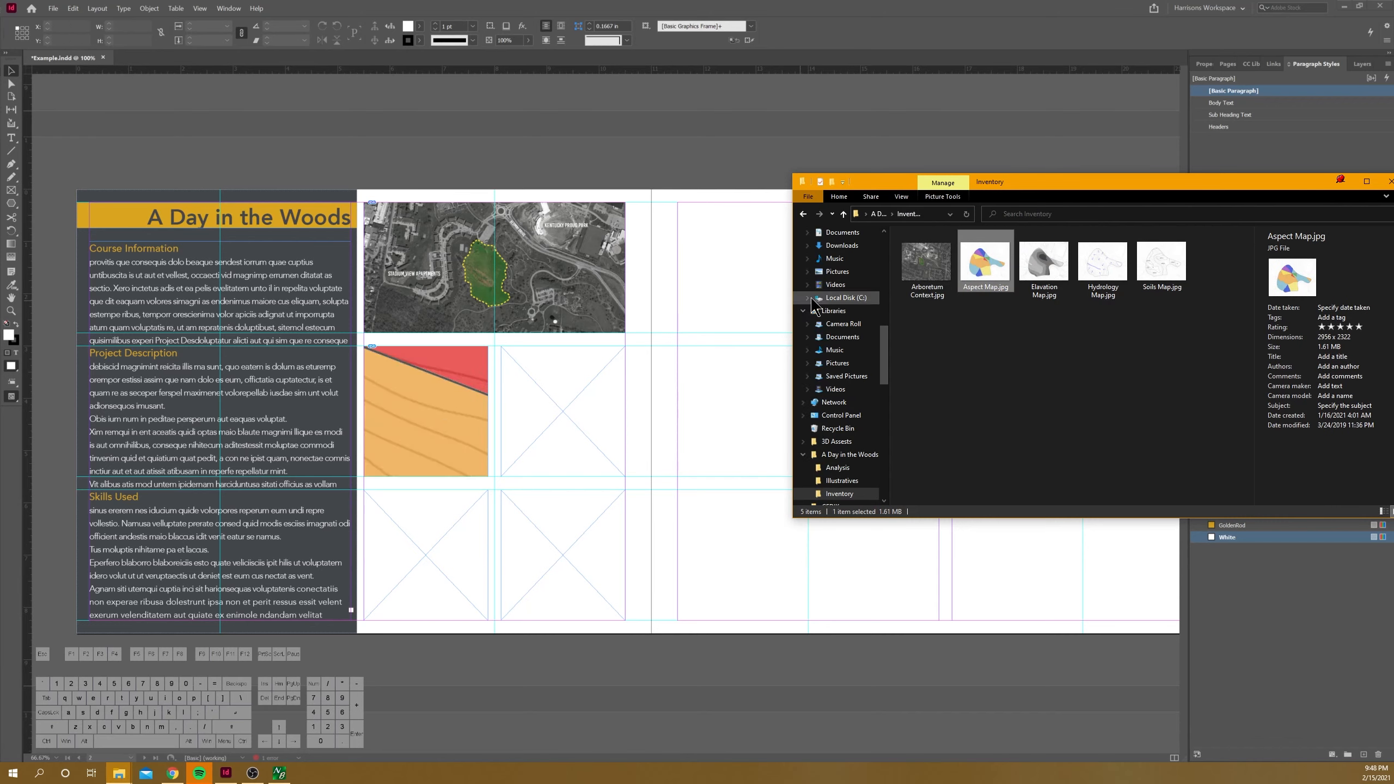
drag(1042, 263, 535, 409)
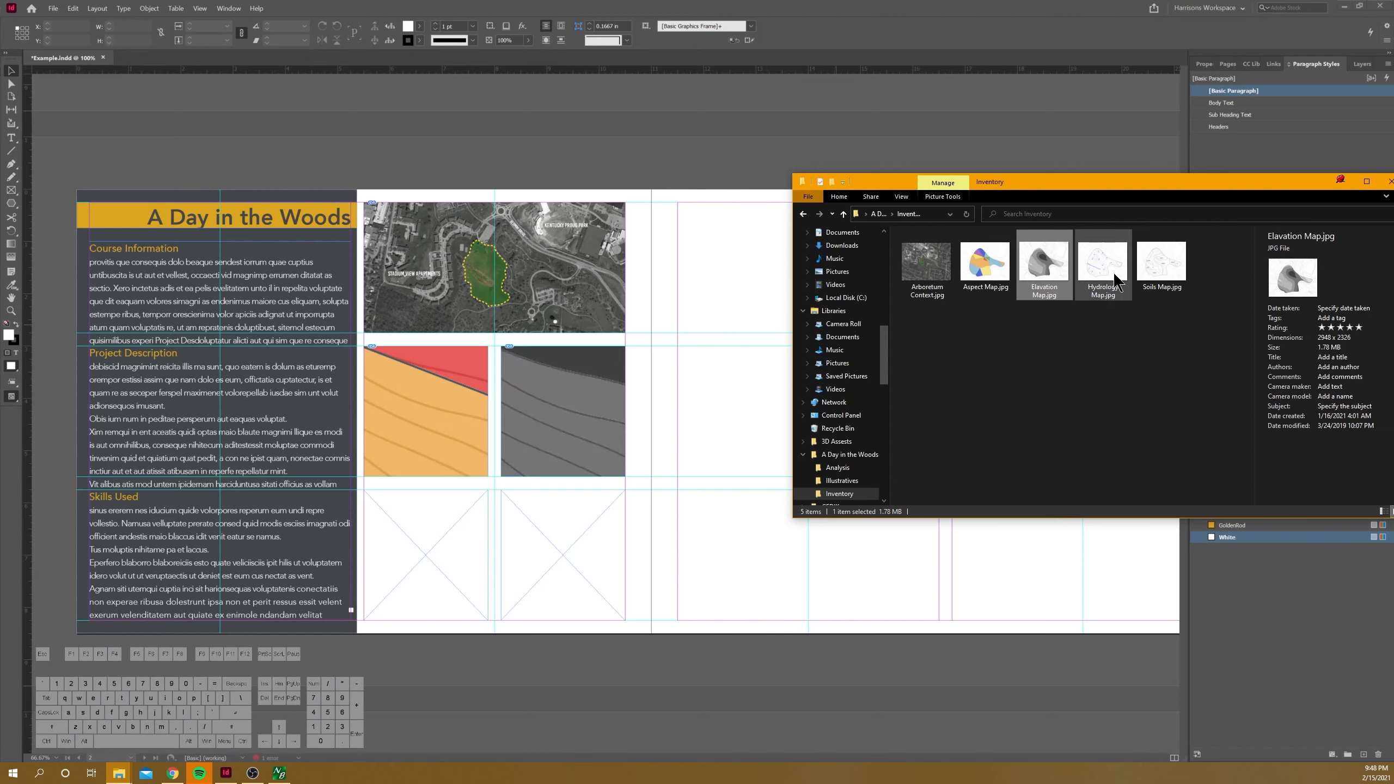
drag(1116, 281, 412, 549)
drag(1158, 266, 579, 552)
click(7, 82)
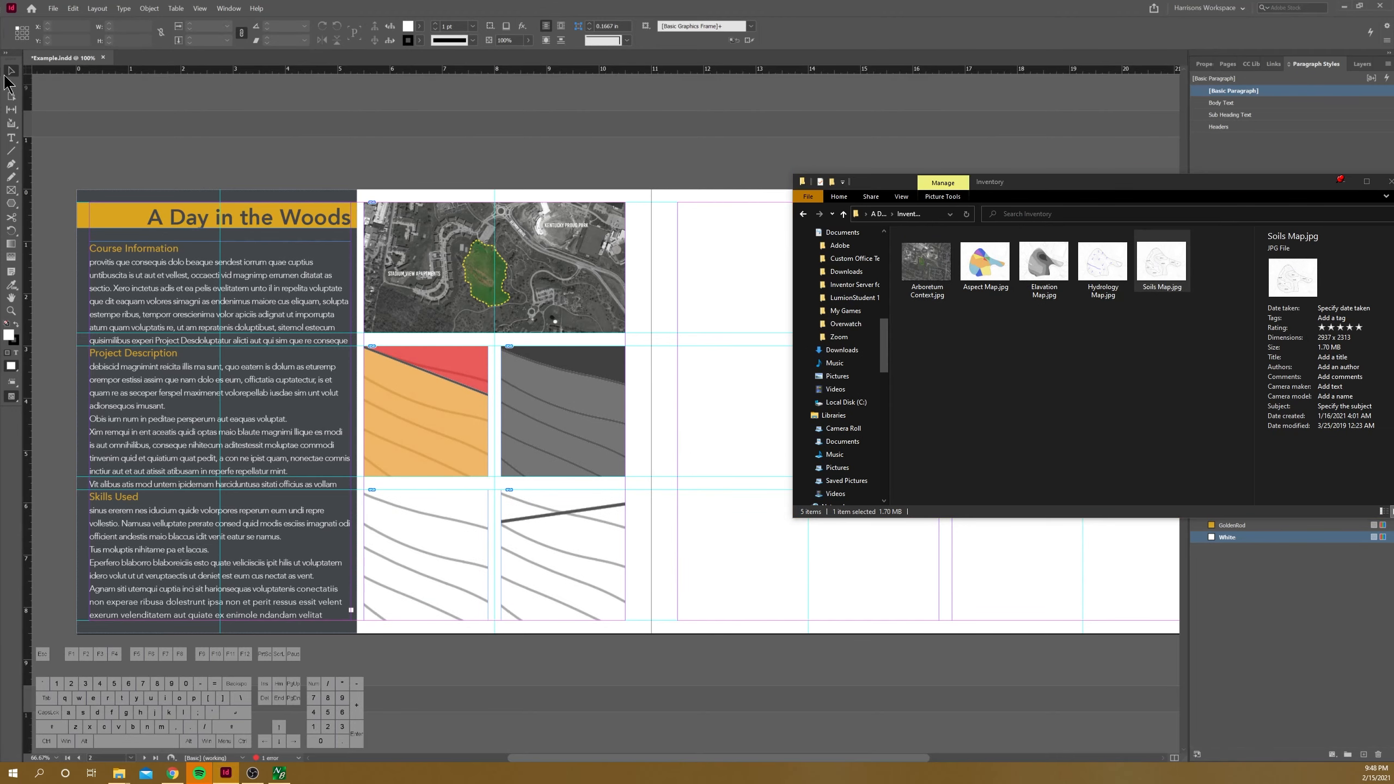
Step: Fit the aspect, elevation, soils and hydrology maps proportionally within their frames
click(425, 411)
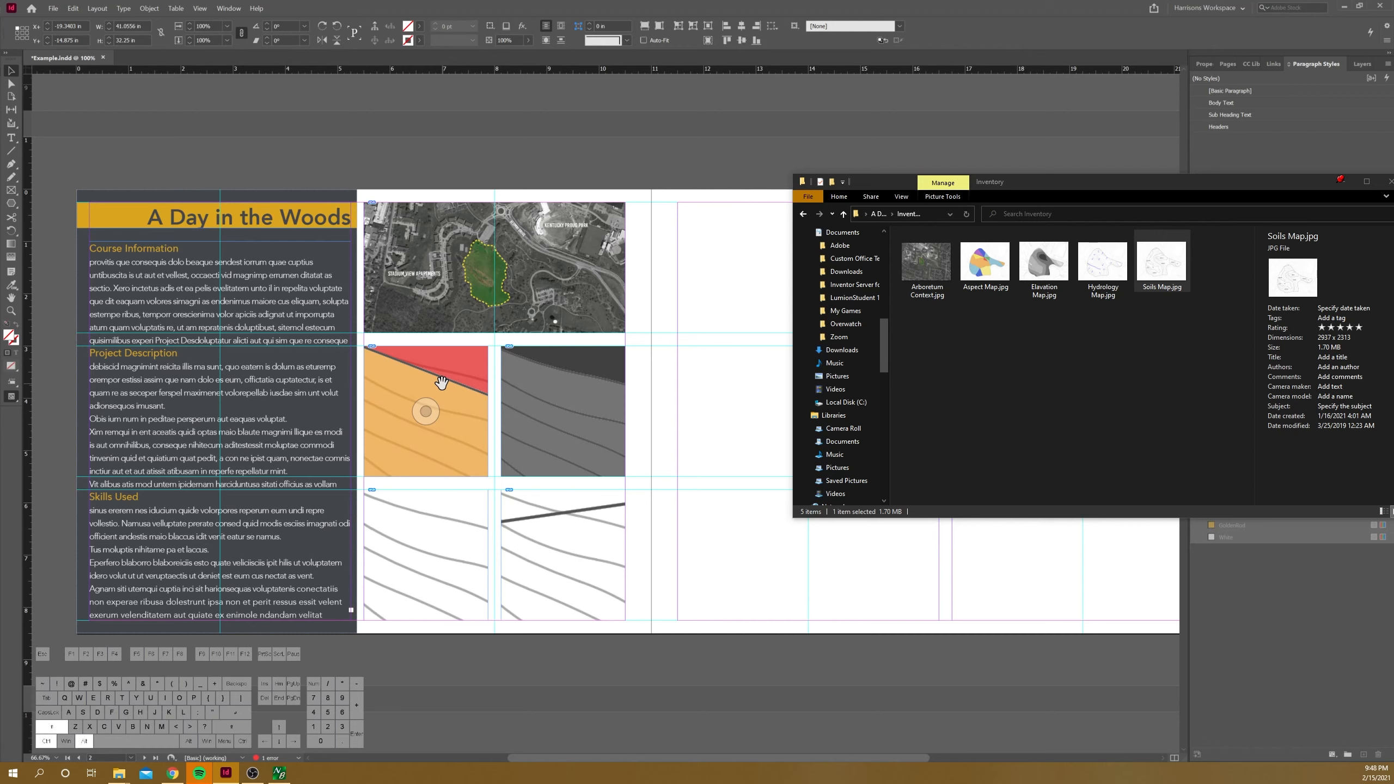
key(ctrl+alt+shift+e)
click(555, 370)
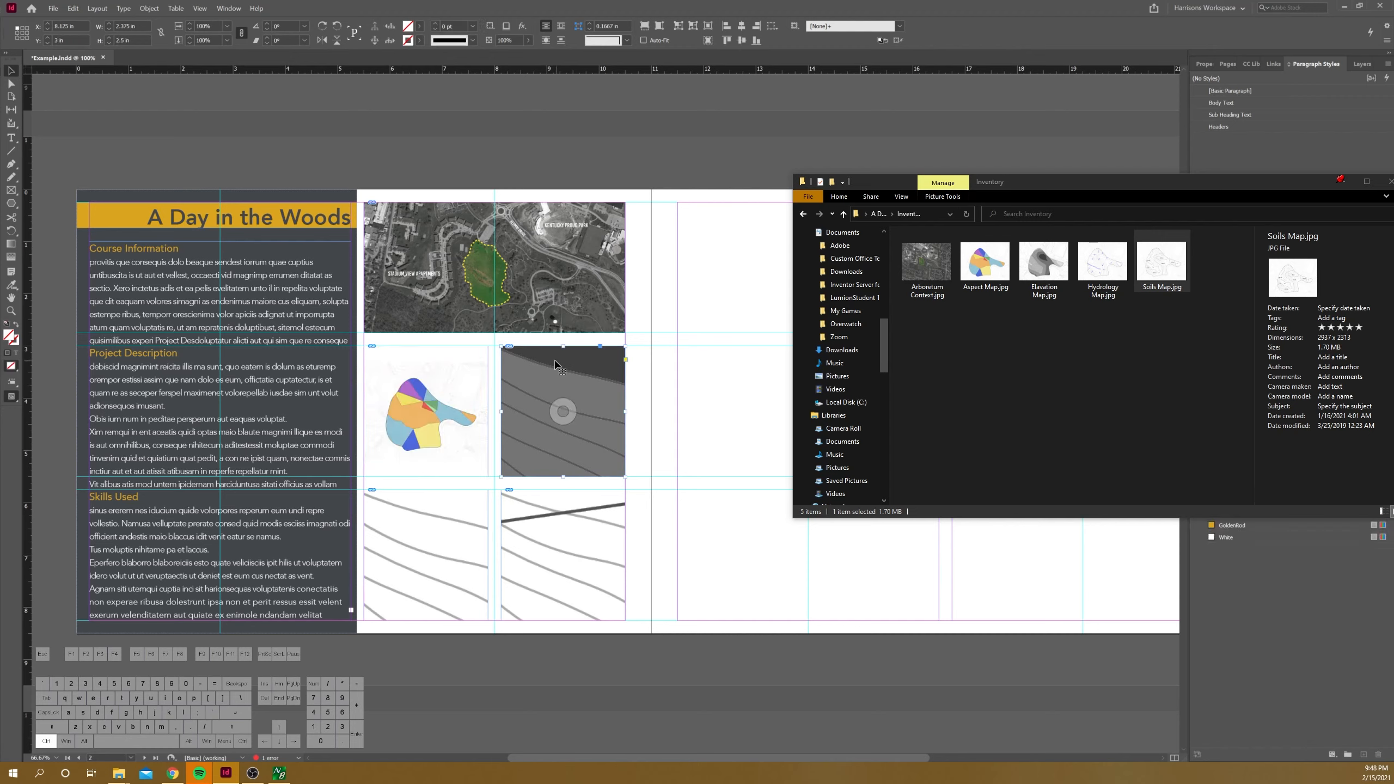
key(ctrl+alt+shift+e)
click(602, 511)
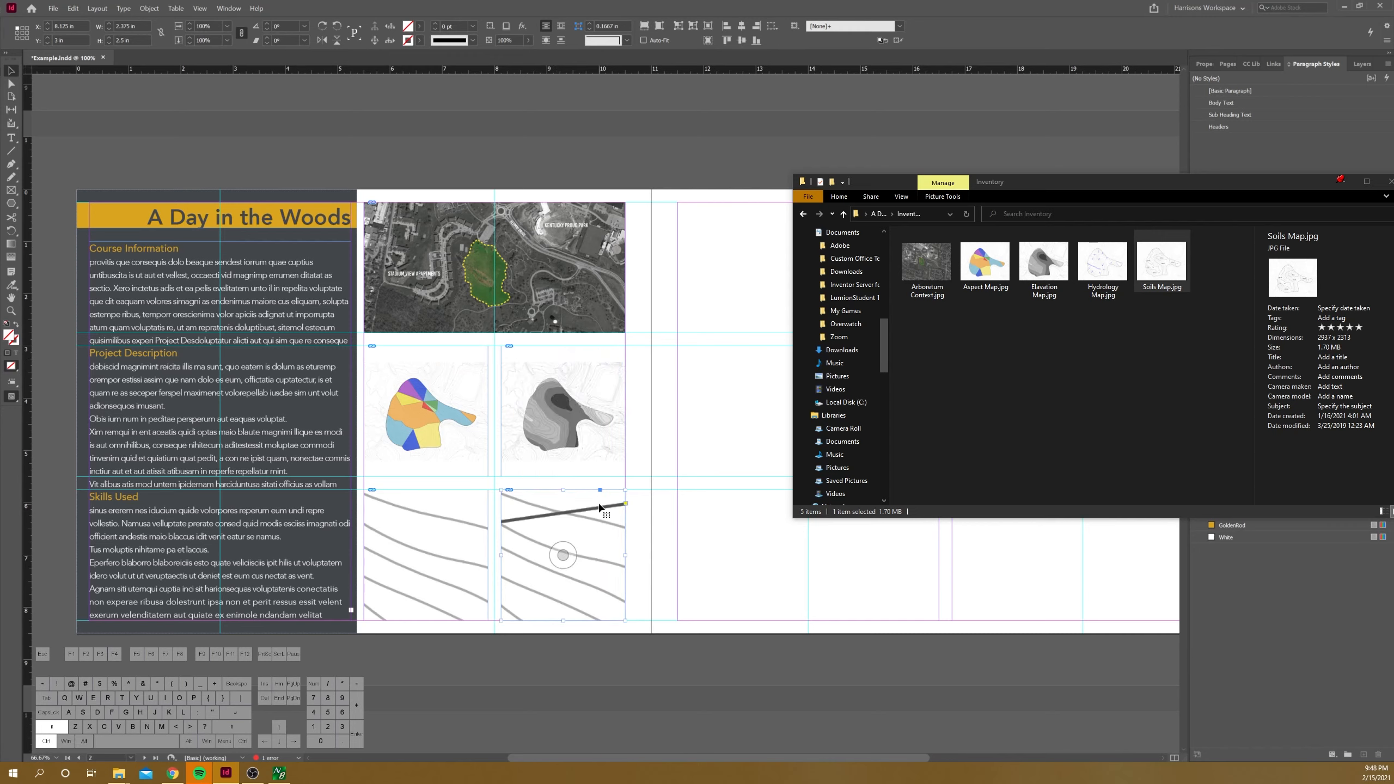
key(ctrl+alt+shift+e)
click(445, 508)
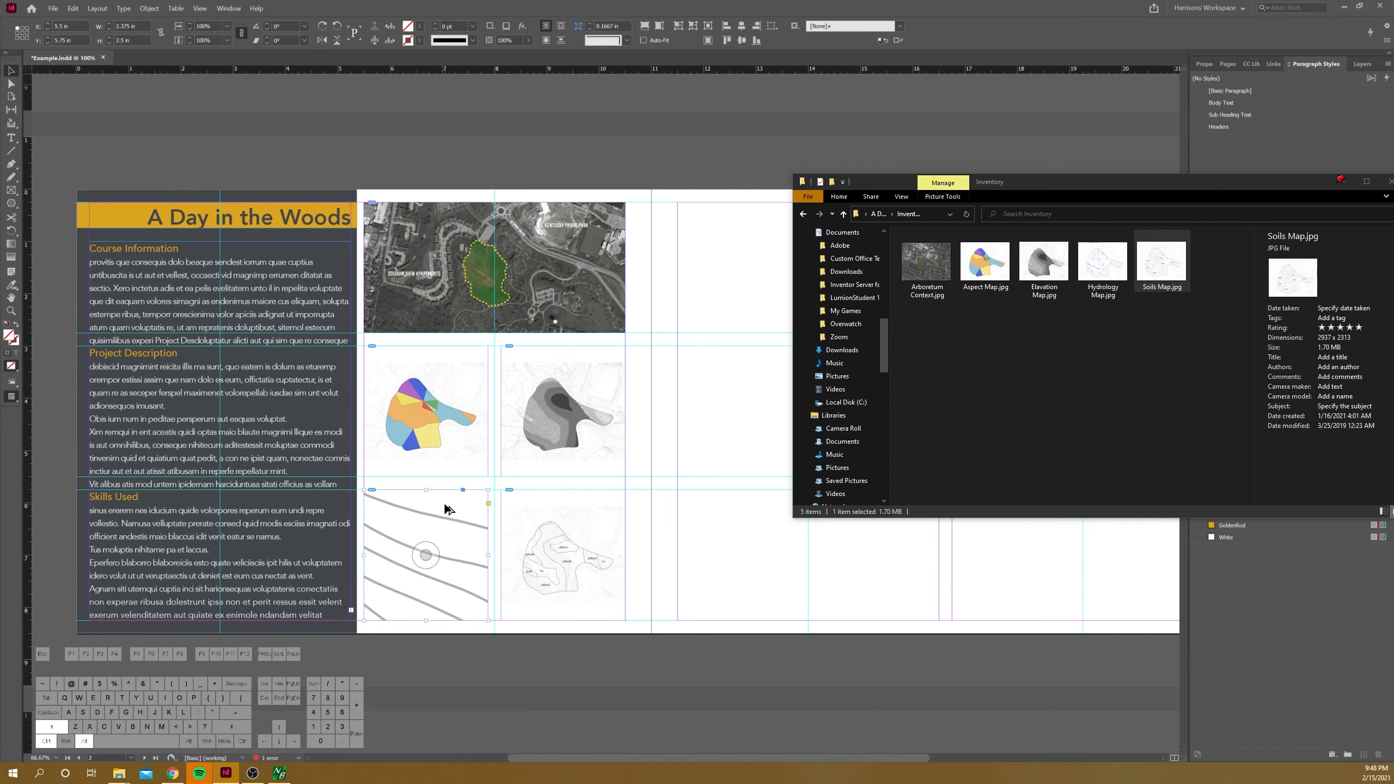
key(ctrl+alt+shift+e)
Step: Enlarge the aspect map proportionally inside its frame until the coloured site shape spans the frame's width
double_click(466, 360)
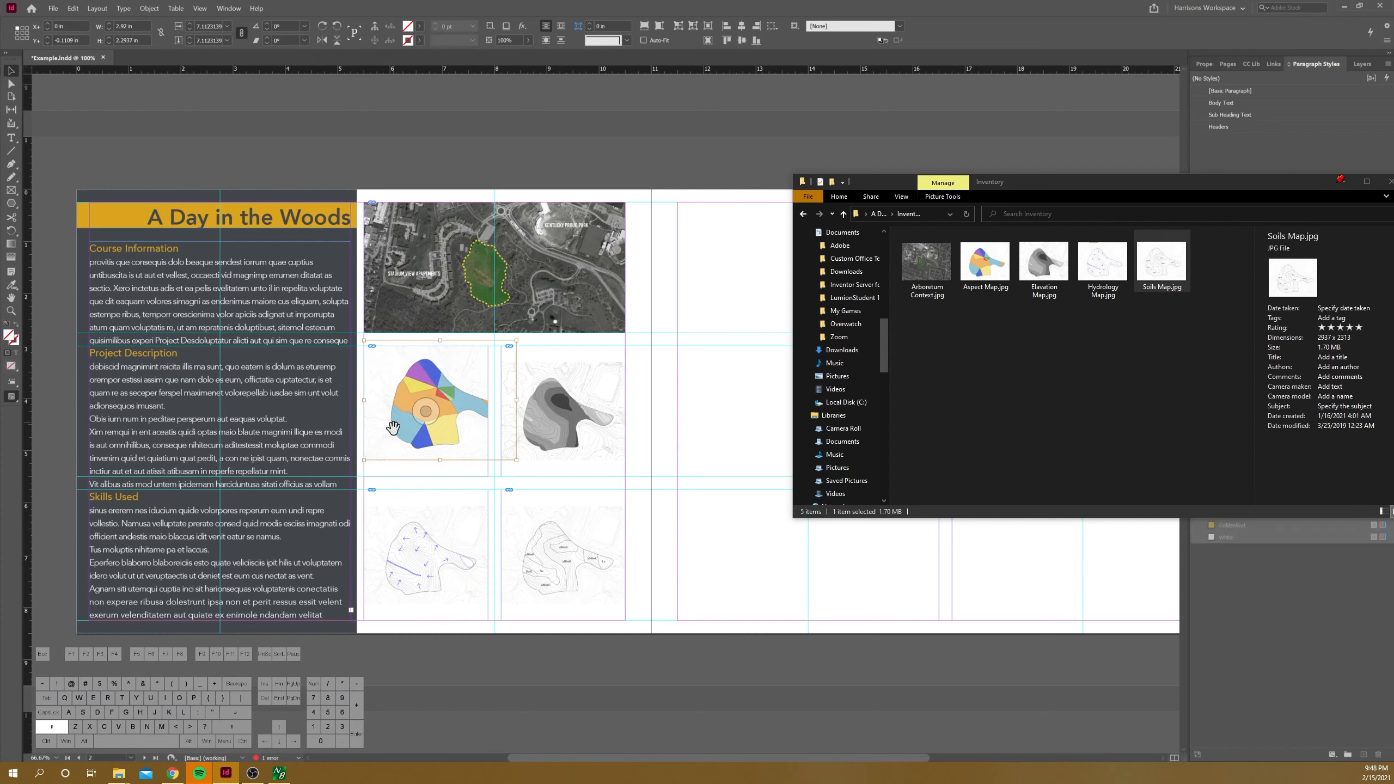
drag(363, 460, 338, 479)
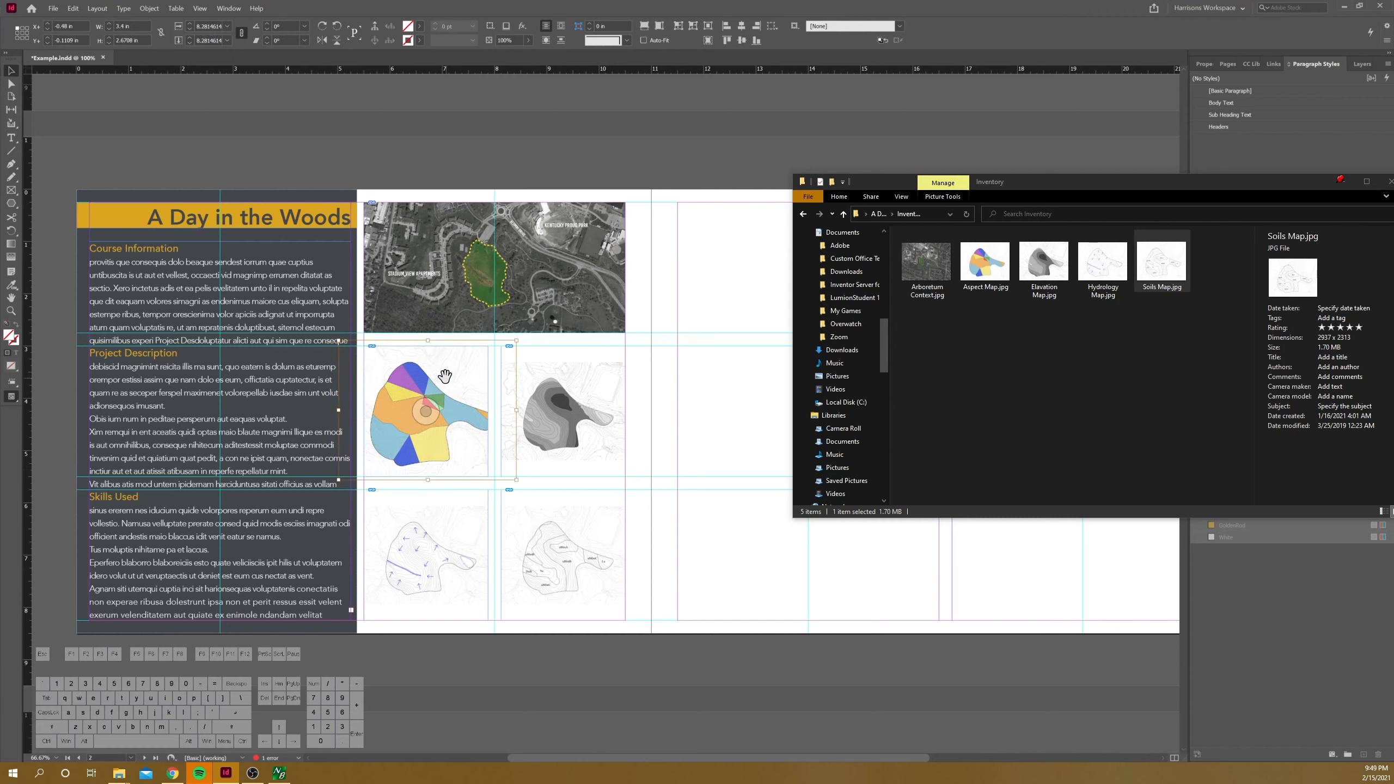
drag(514, 341, 499, 352)
click(480, 335)
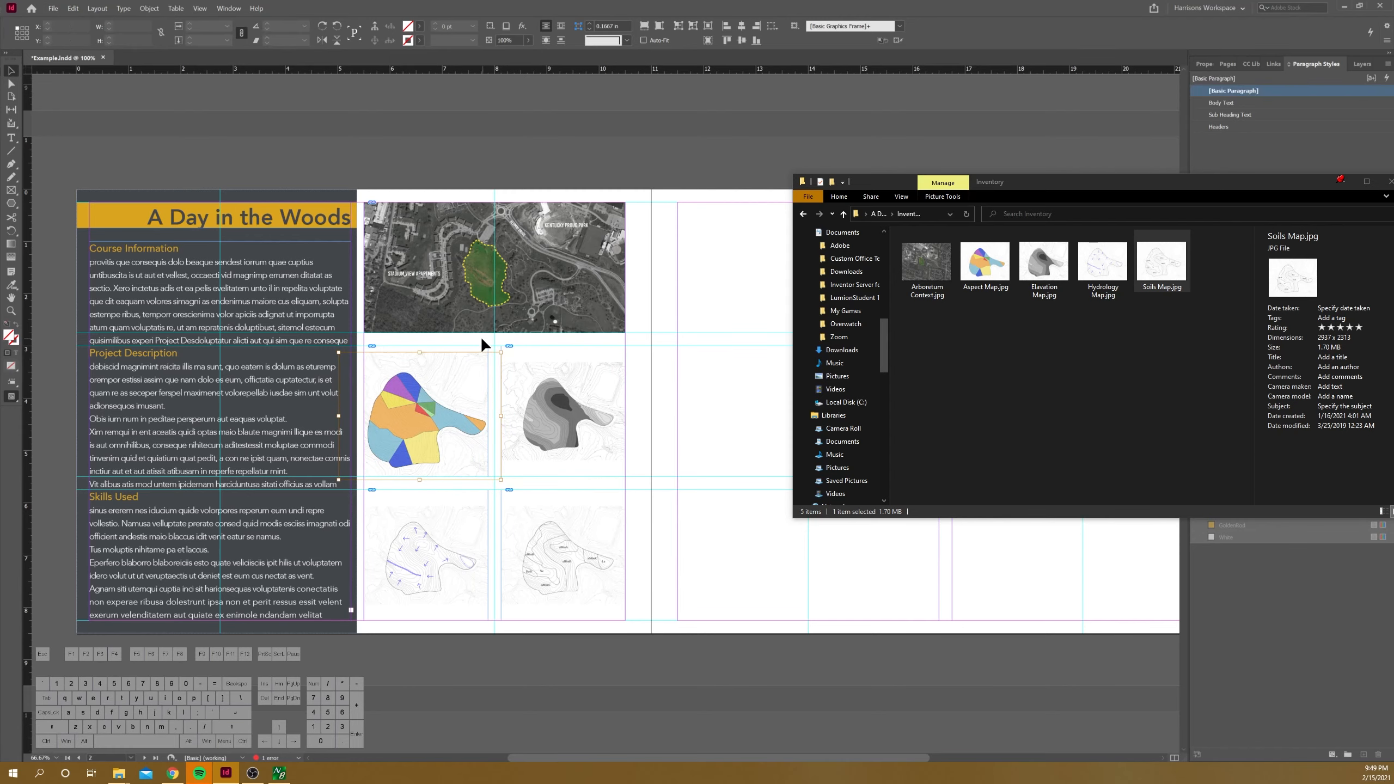
scroll(372, 375, up, 1)
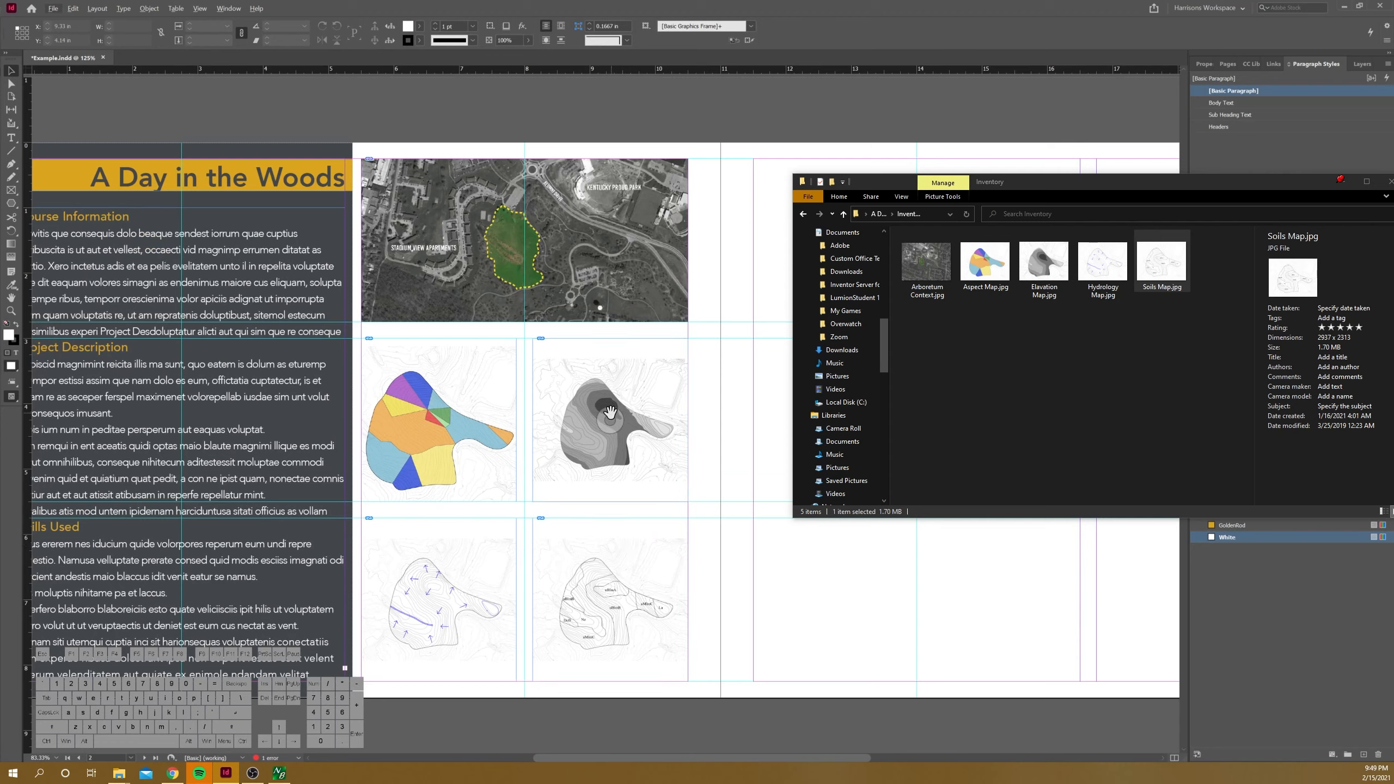
click(581, 378)
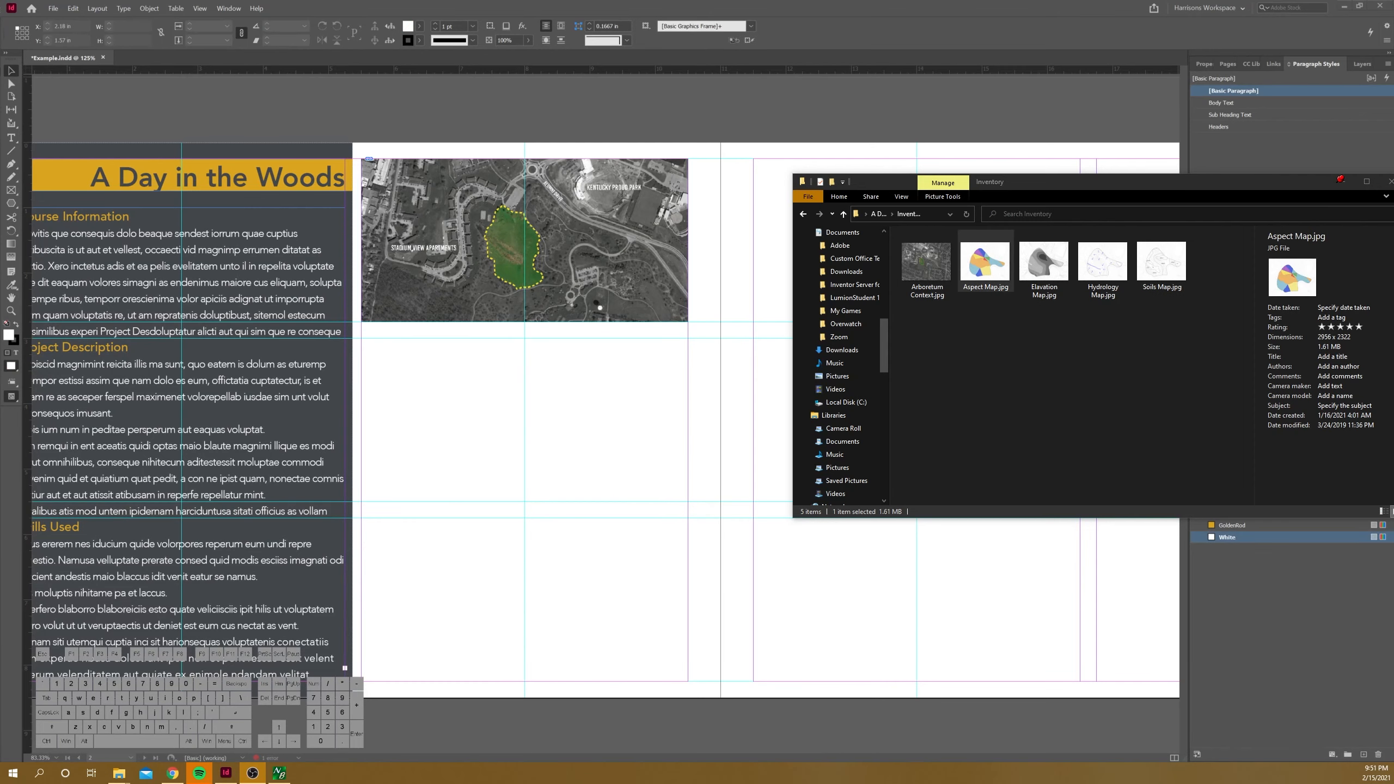
Step: Draw a two-by-two grid of image frames, 5 in by 5.25 in overall, between the margins below the context image
click(11, 190)
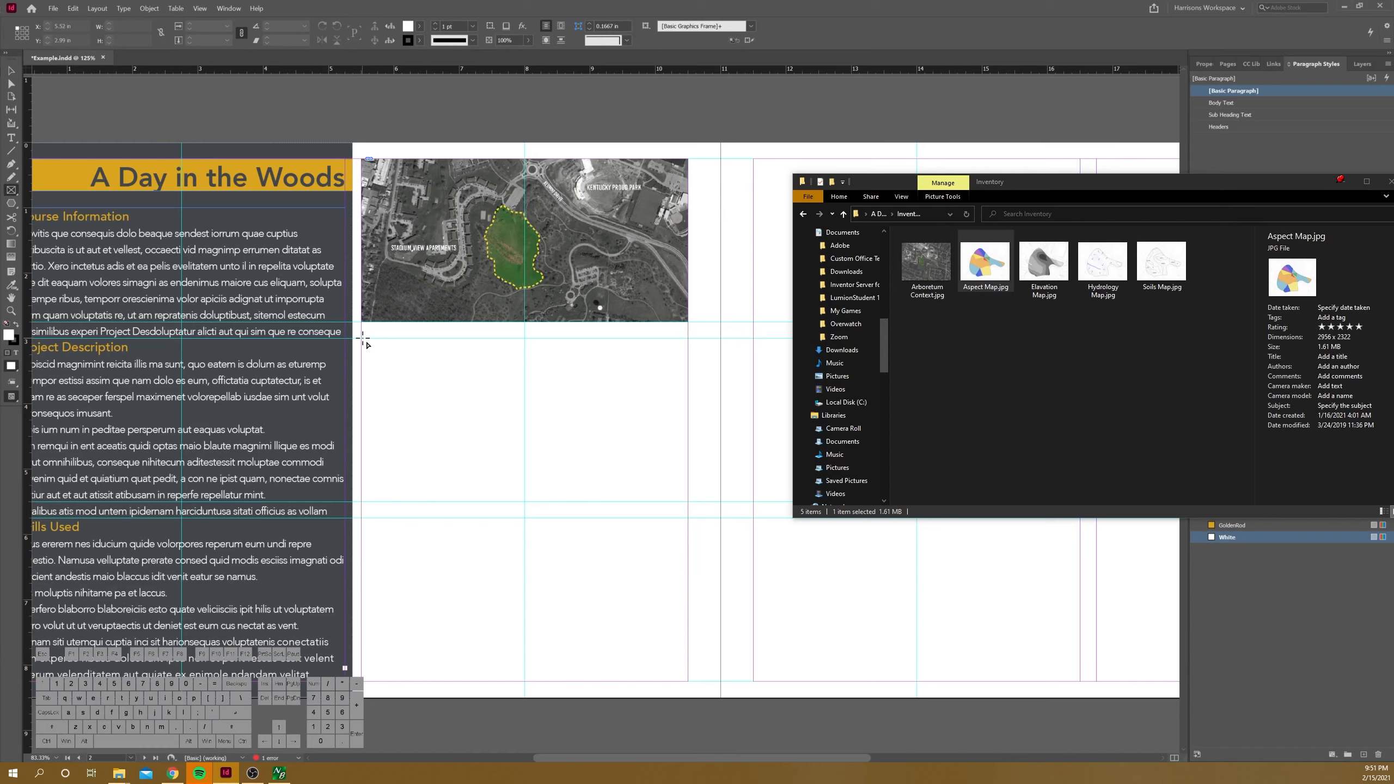
drag(361, 338, 689, 681)
key(Right)
key(Up)
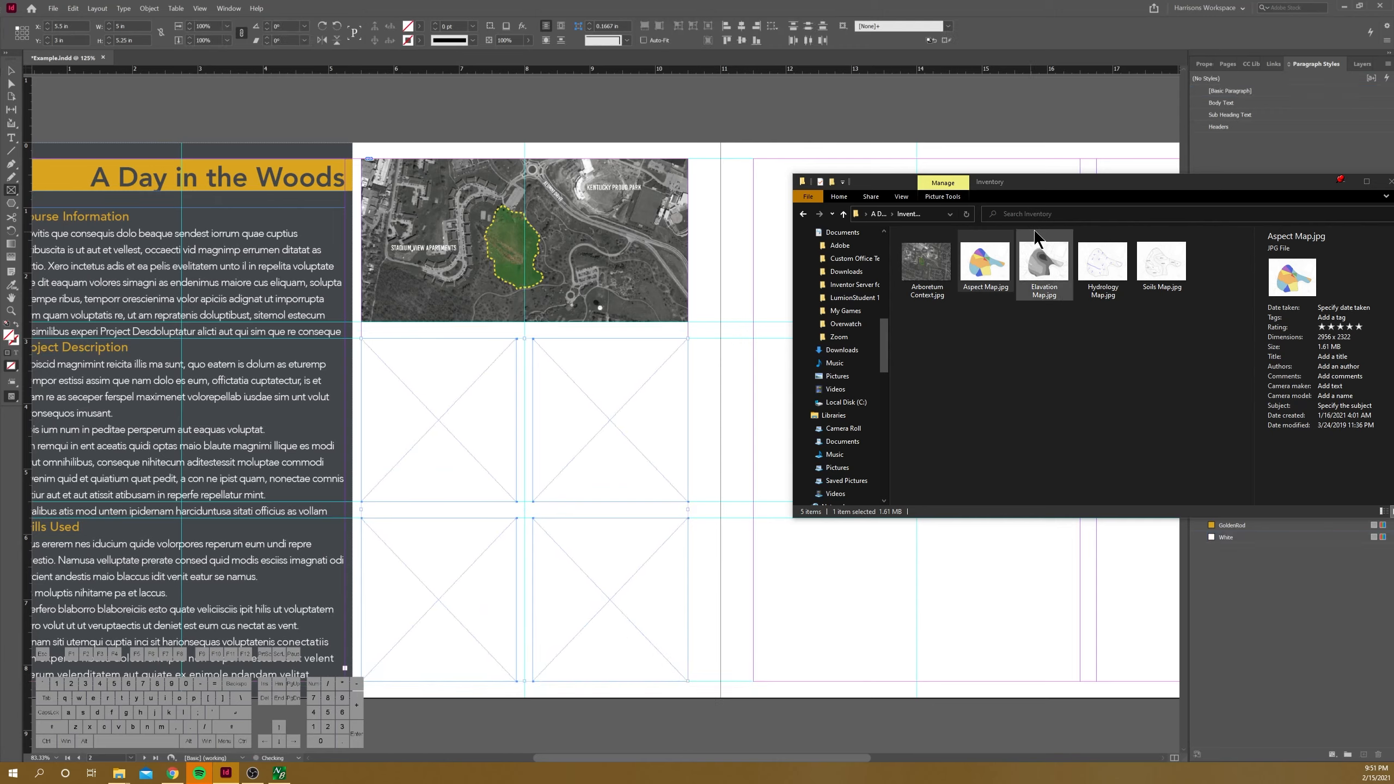
Step: Place Aspect Map.jpg in the upper-left frame of the grid and fit it proportionally
click(996, 267)
drag(996, 268, 488, 386)
click(439, 420)
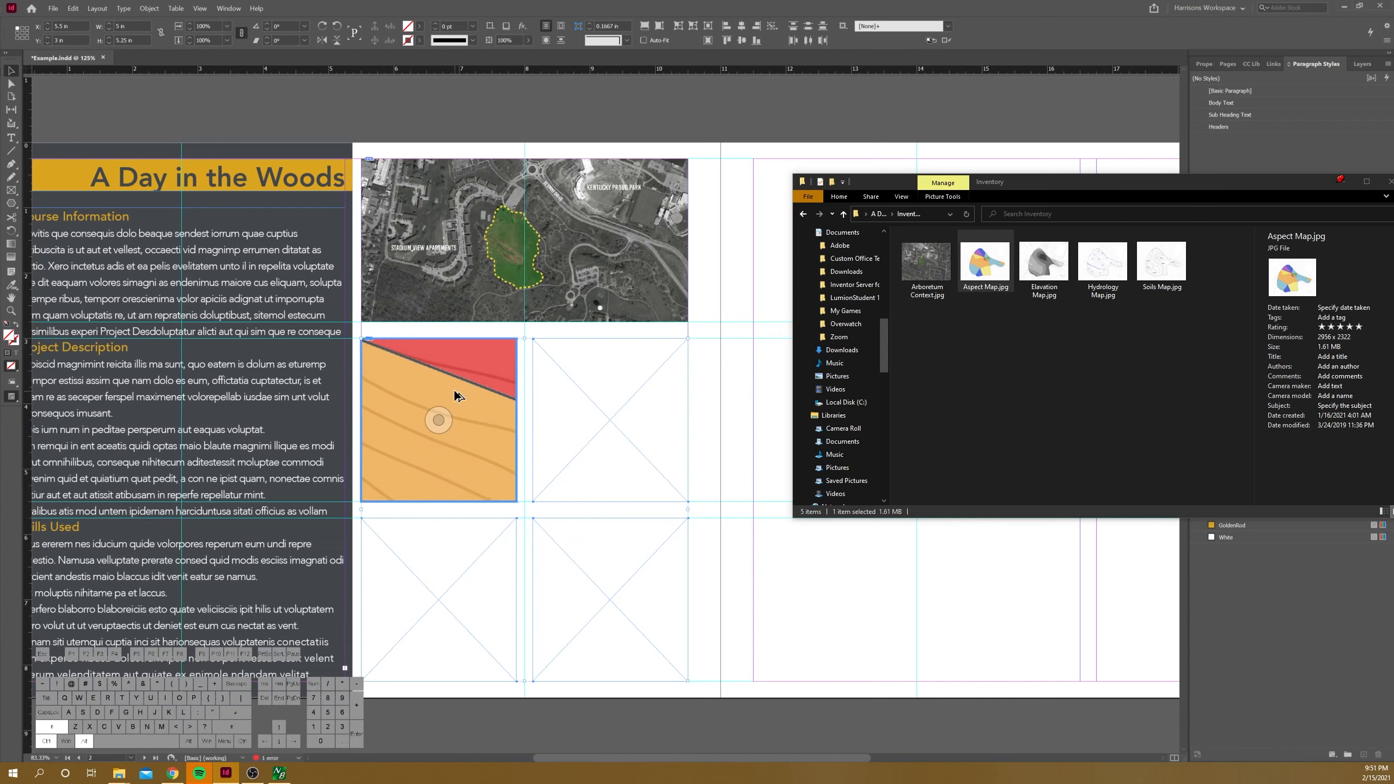
key(ctrl+alt+shift+e)
Step: Enlarge the aspect map proportionally to about 3.23 in by 2.54 in and shift it left so the coloured site fills its frame
double_click(460, 394)
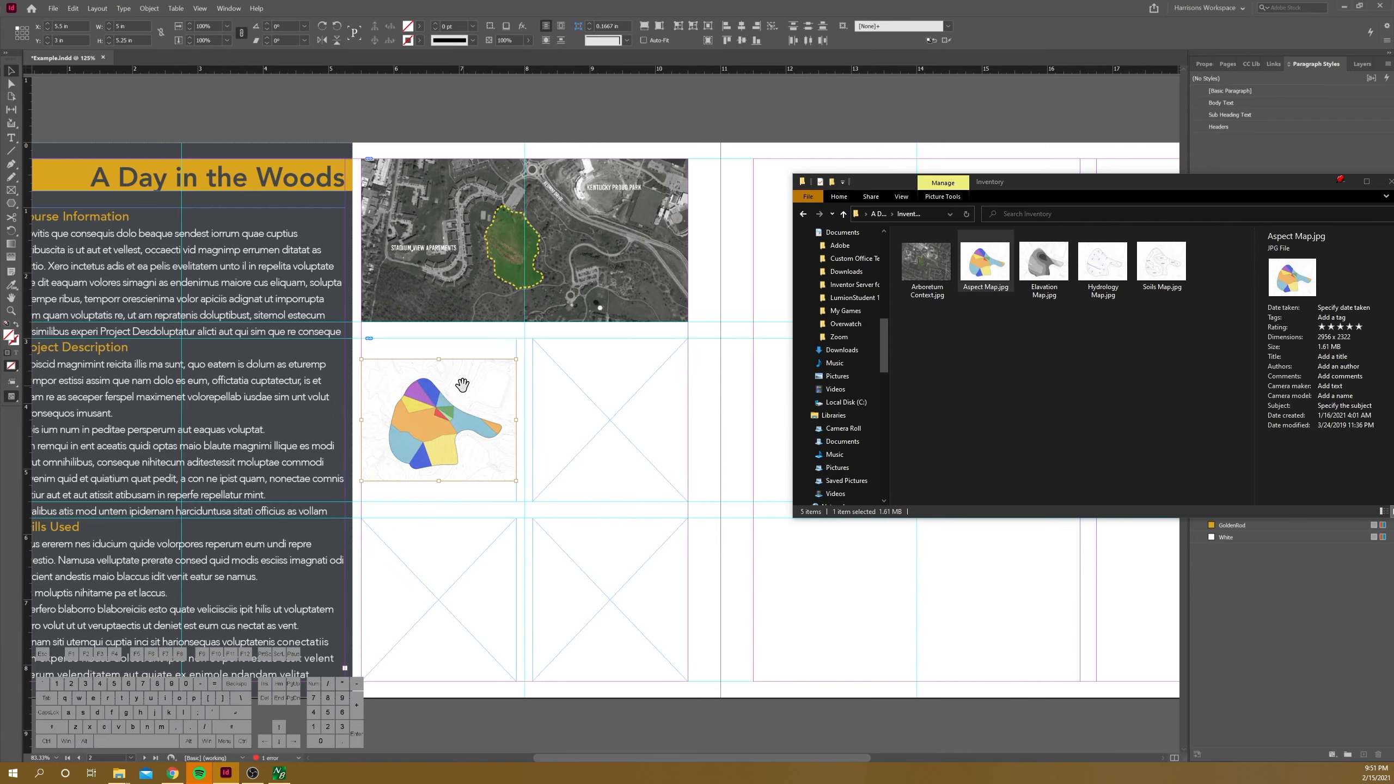
scroll(445, 381, up, 1)
drag(530, 353, 566, 336)
drag(345, 500, 317, 526)
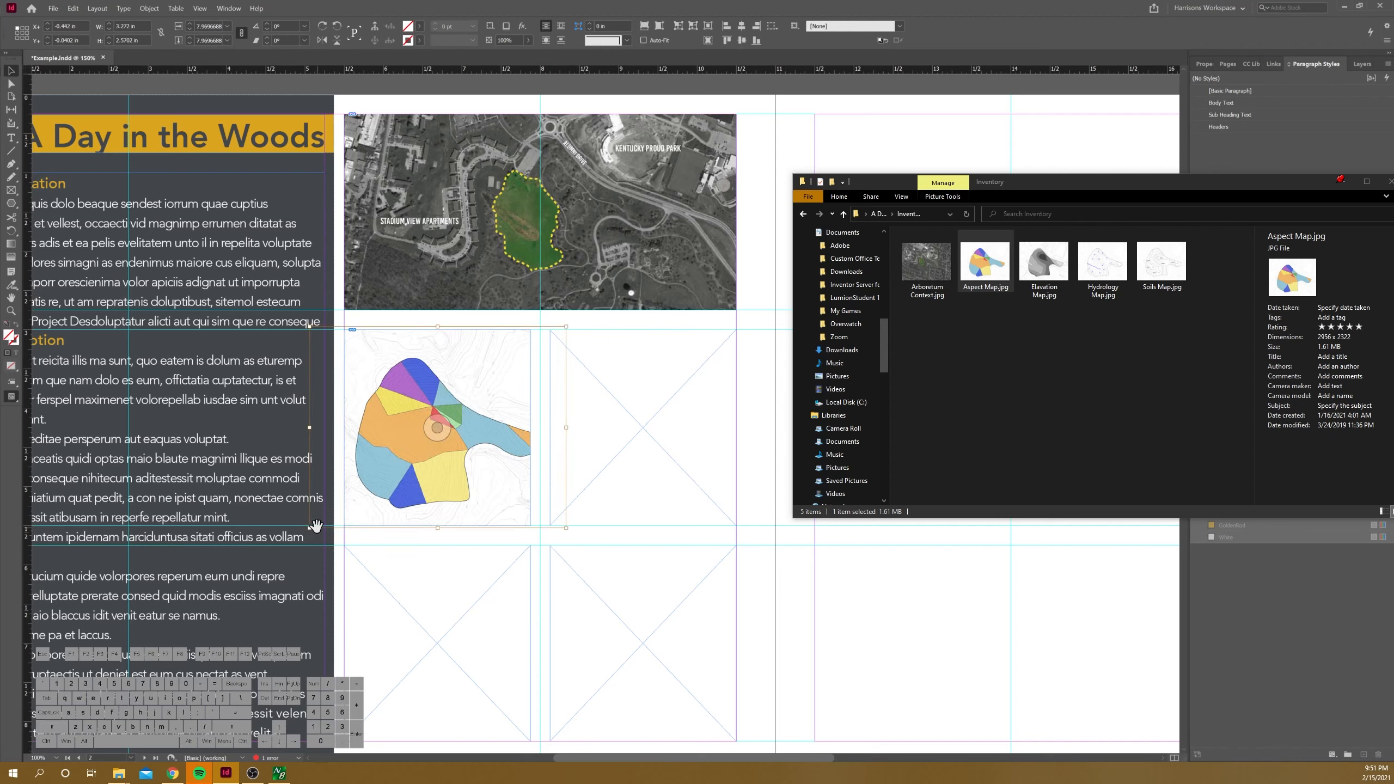
key(Left)
key(Left)
key(Left)
key(Left)
key(Left)
key(Left)
key(Left)
key(Left)
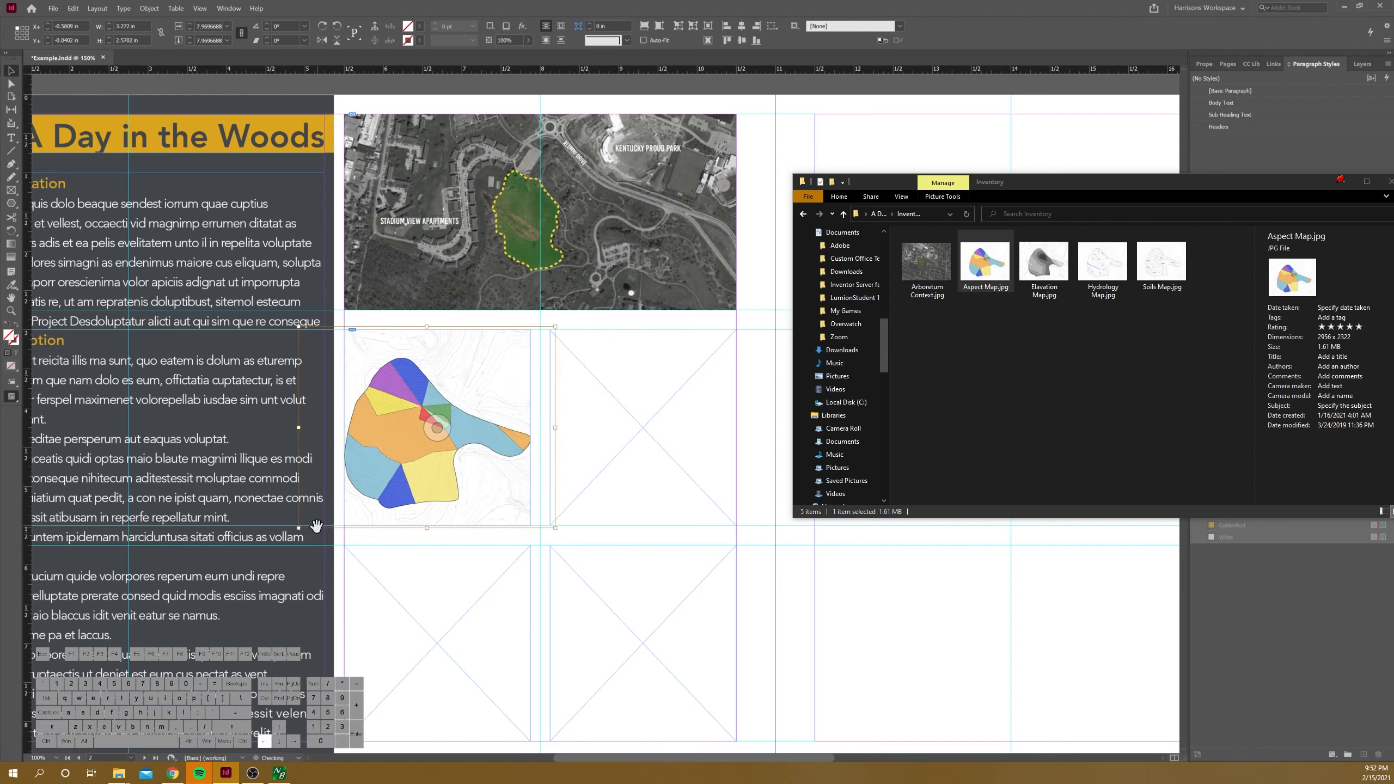
drag(298, 528, 301, 525)
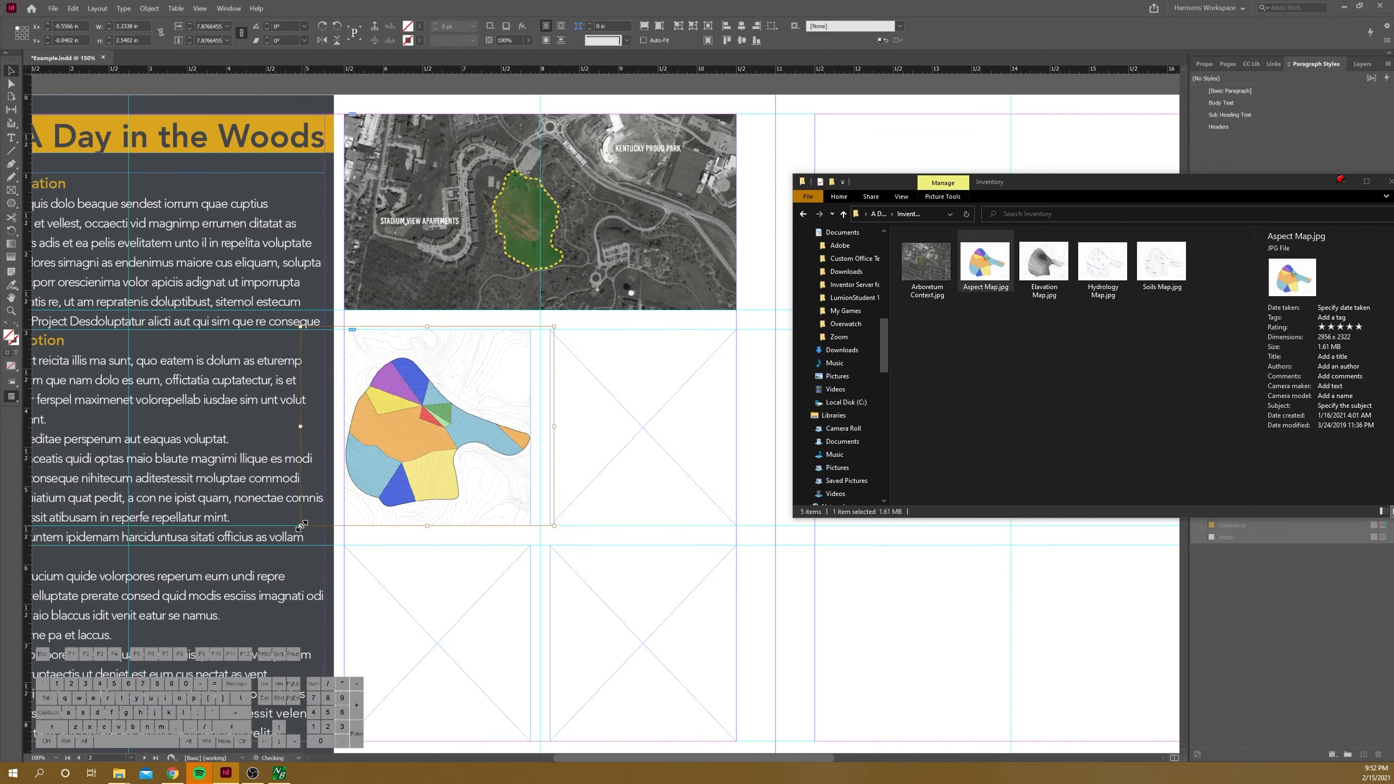
click(451, 548)
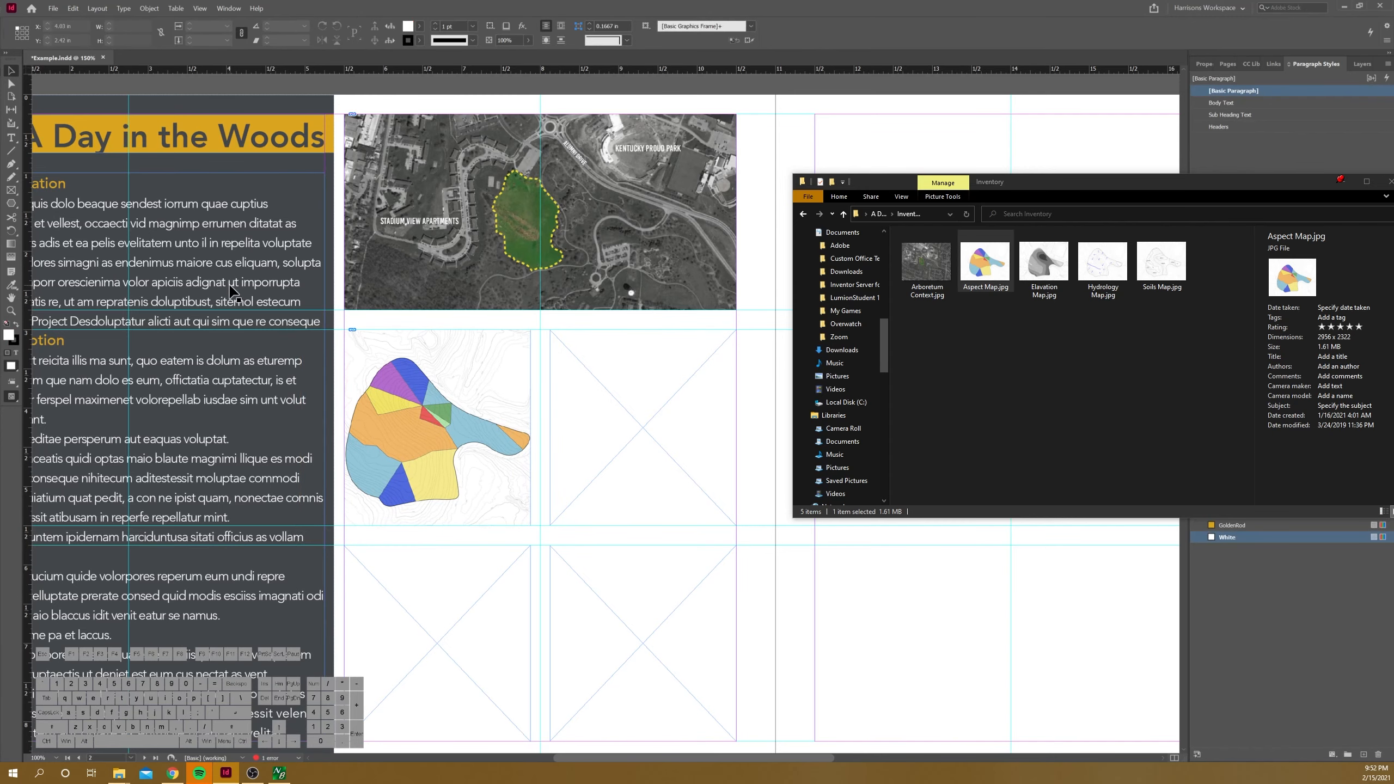
Step: Duplicate the fitted aspect map frame into the grid's upper-right position in place of the empty frame
scroll(222, 290, down, 2)
scroll(219, 286, down, 1)
scroll(329, 325, up, 1)
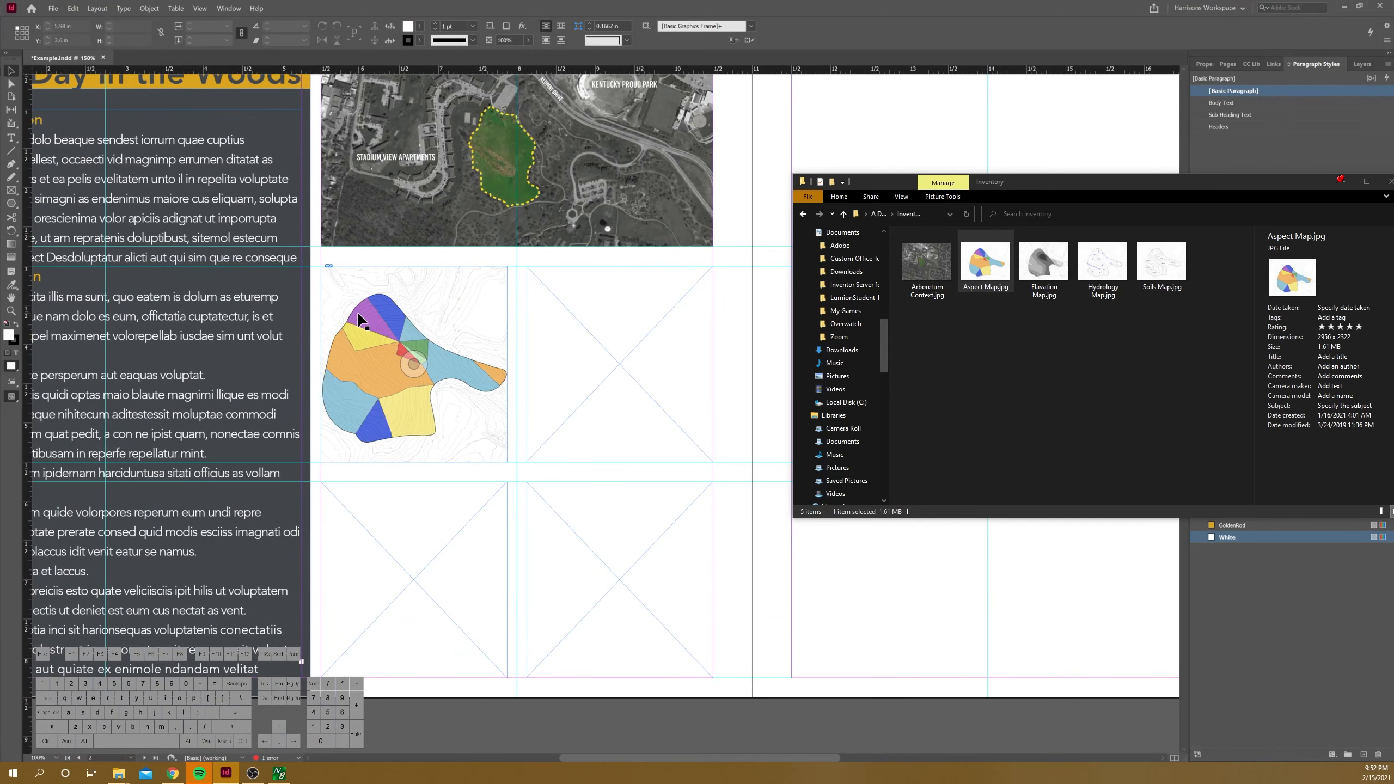
key(alt)
drag(354, 318, 563, 322)
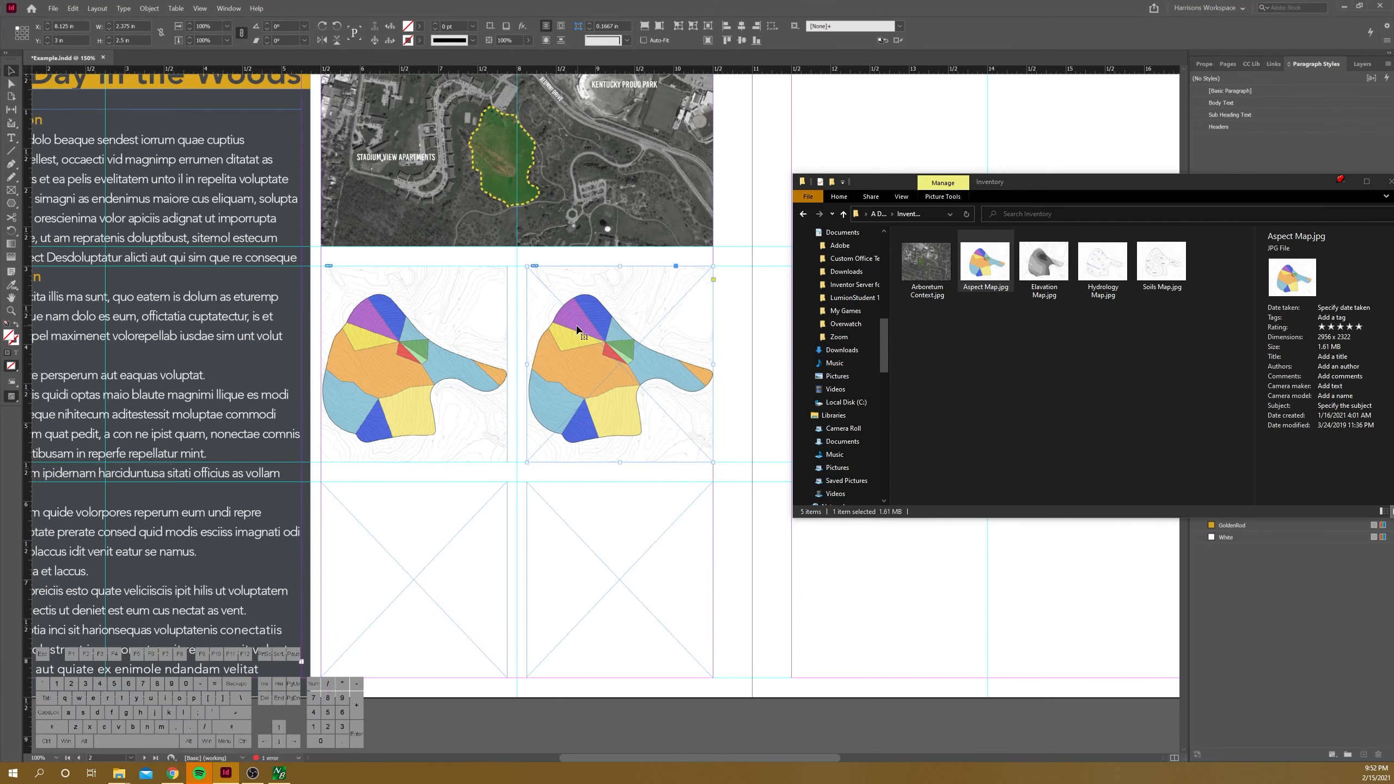
click(550, 254)
click(629, 355)
key(Delete)
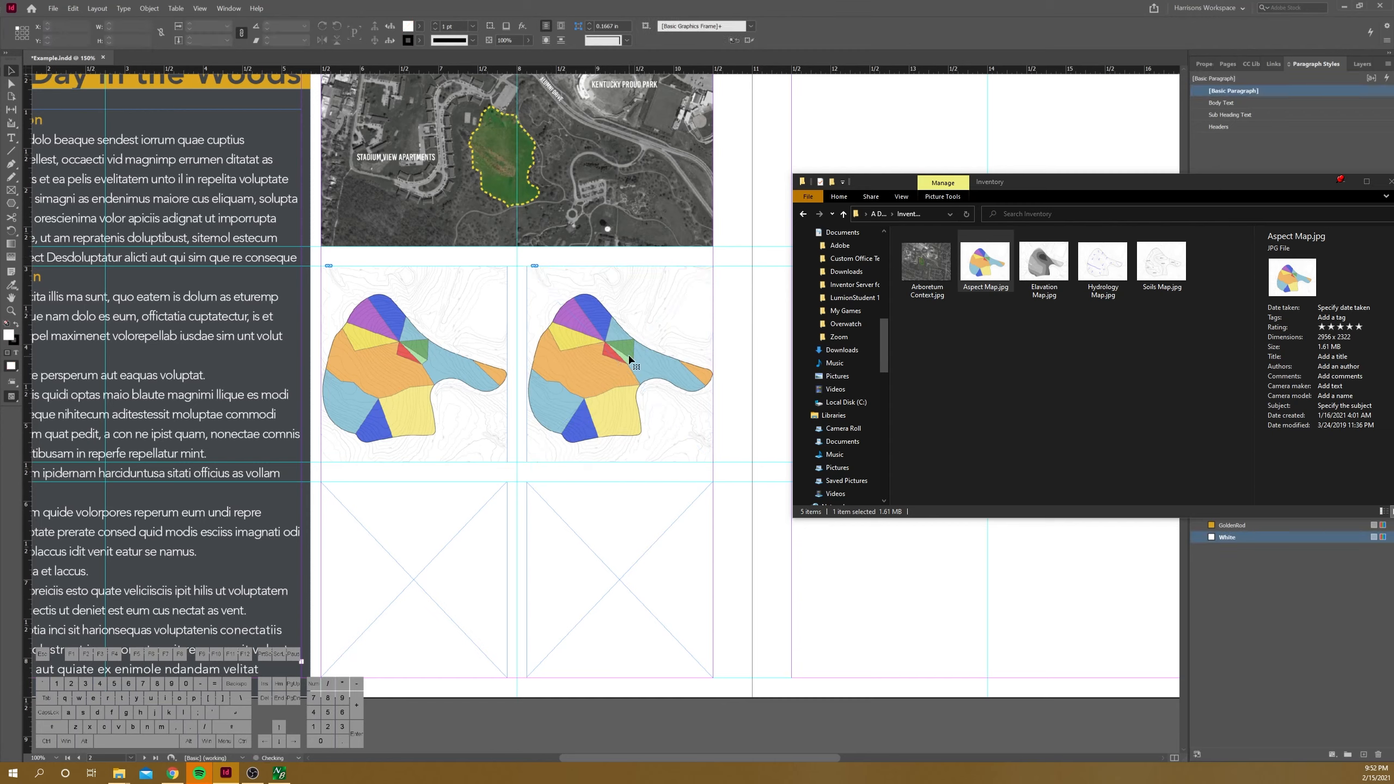
Step: Duplicate the aspect map frame into the lower-right and lower-left positions of the grid in place of the empty frames
drag(571, 305, 573, 527)
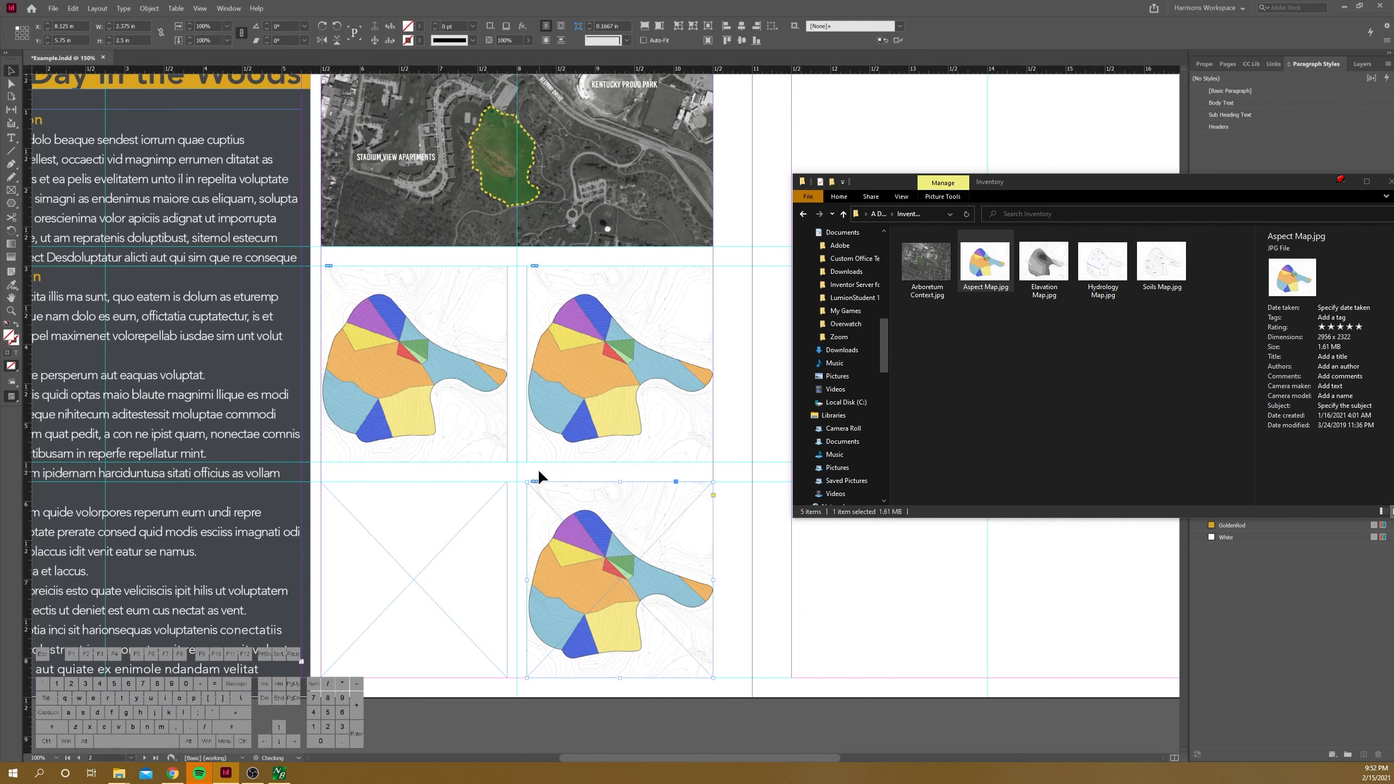
key(Delete)
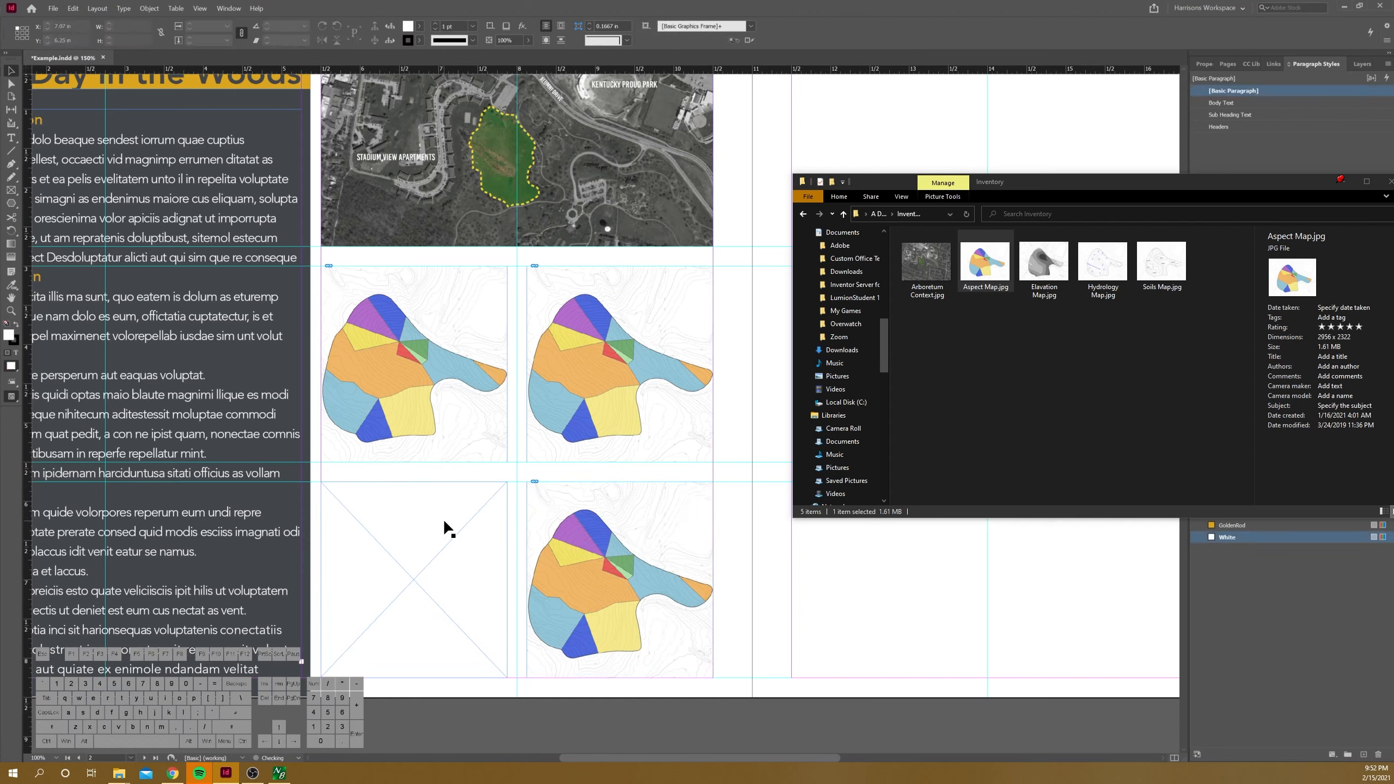
drag(581, 527, 382, 535)
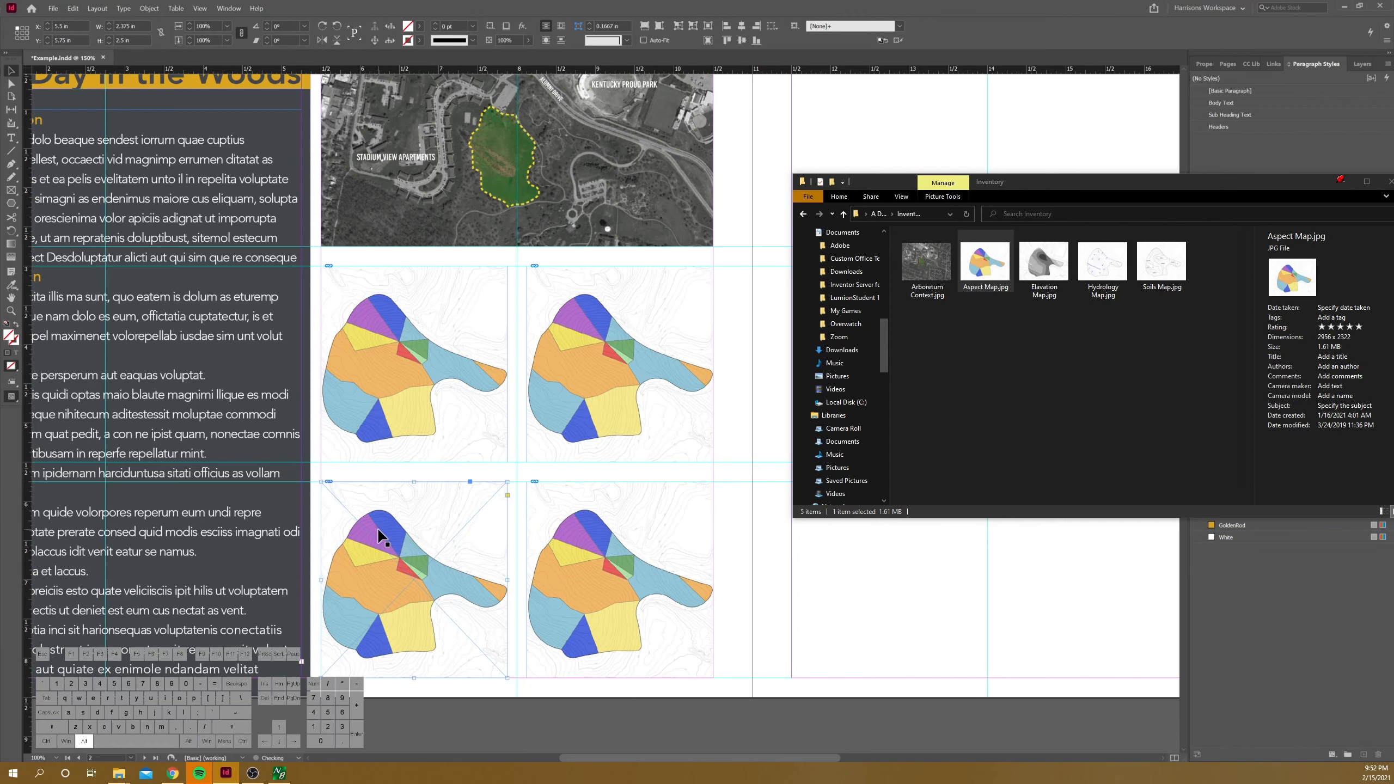
click(411, 475)
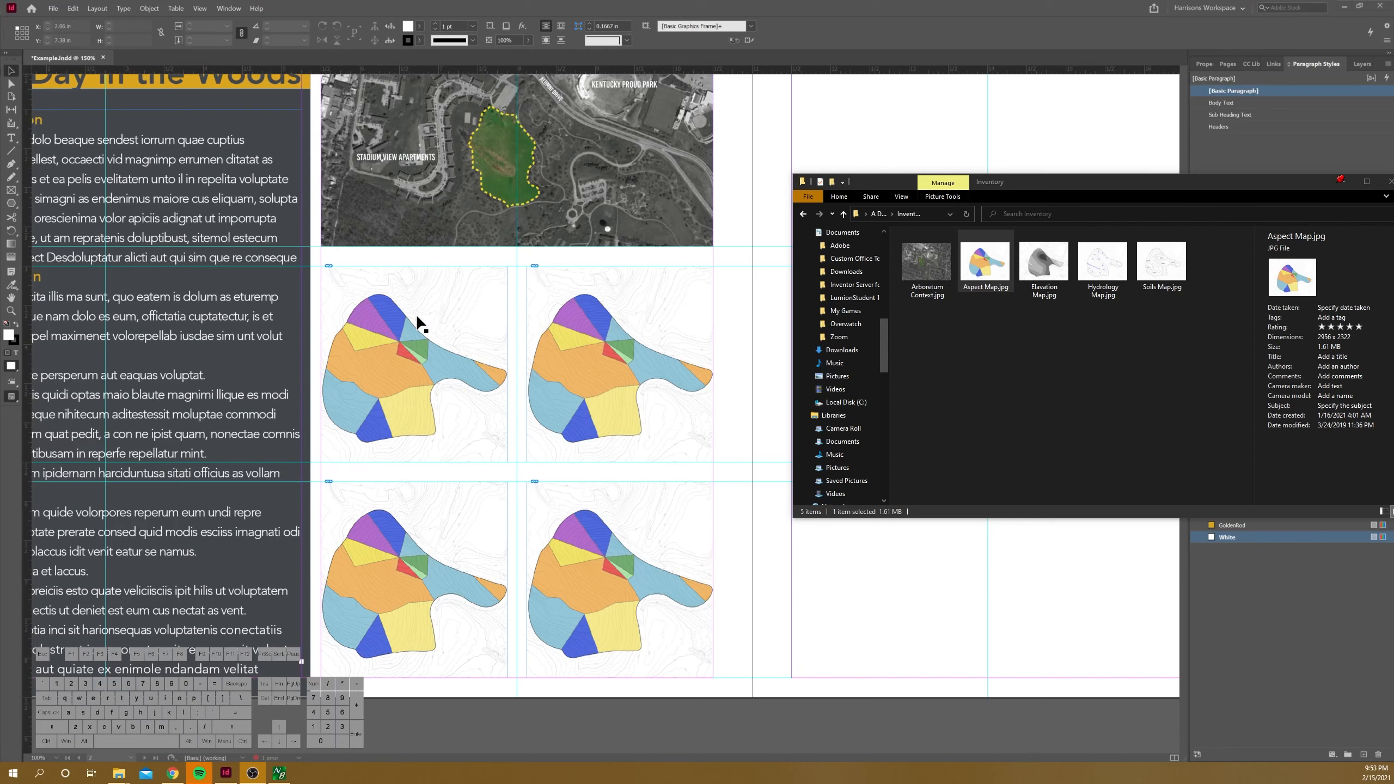
Step: Relink the upper-right copy of the aspect map to Elevation Map.jpg from the A Day in the Woods Inventory folder
click(592, 321)
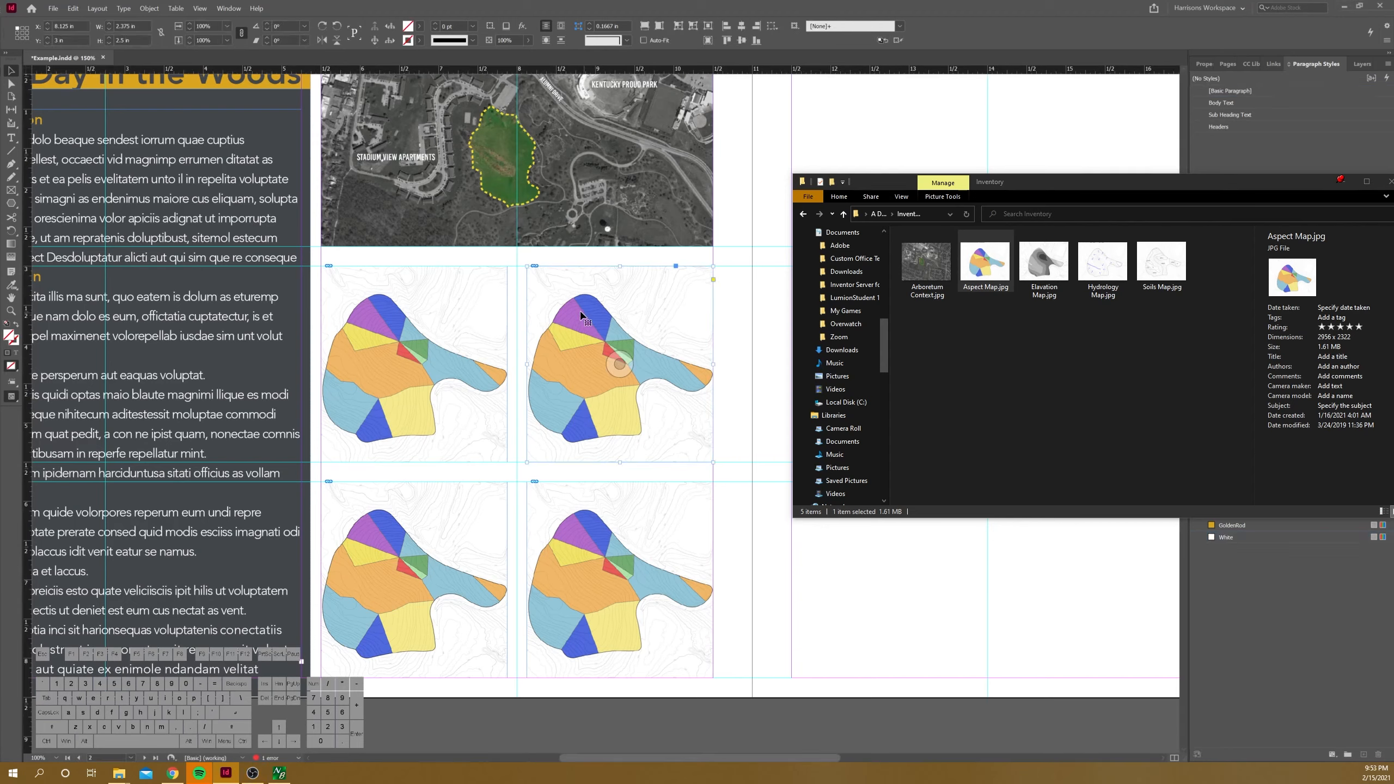
click(1341, 181)
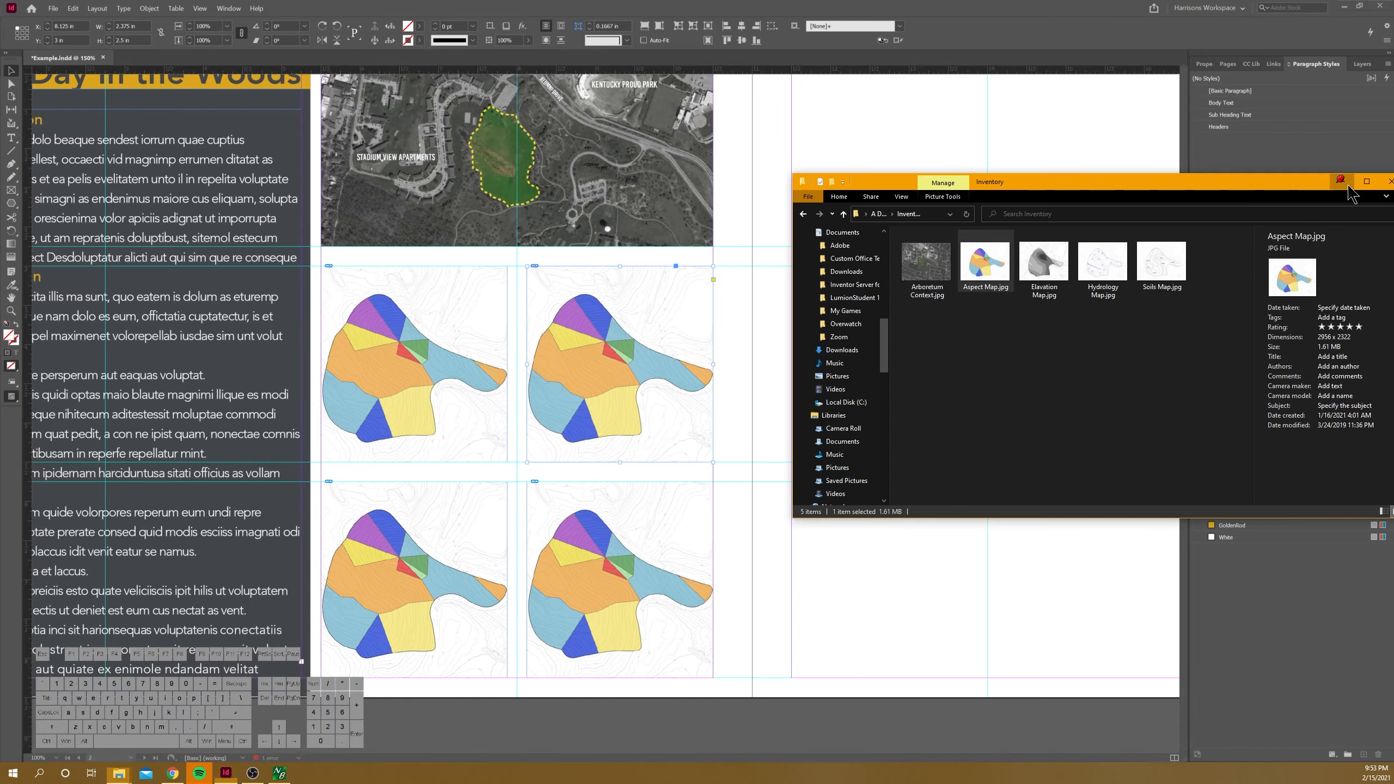
click(1273, 64)
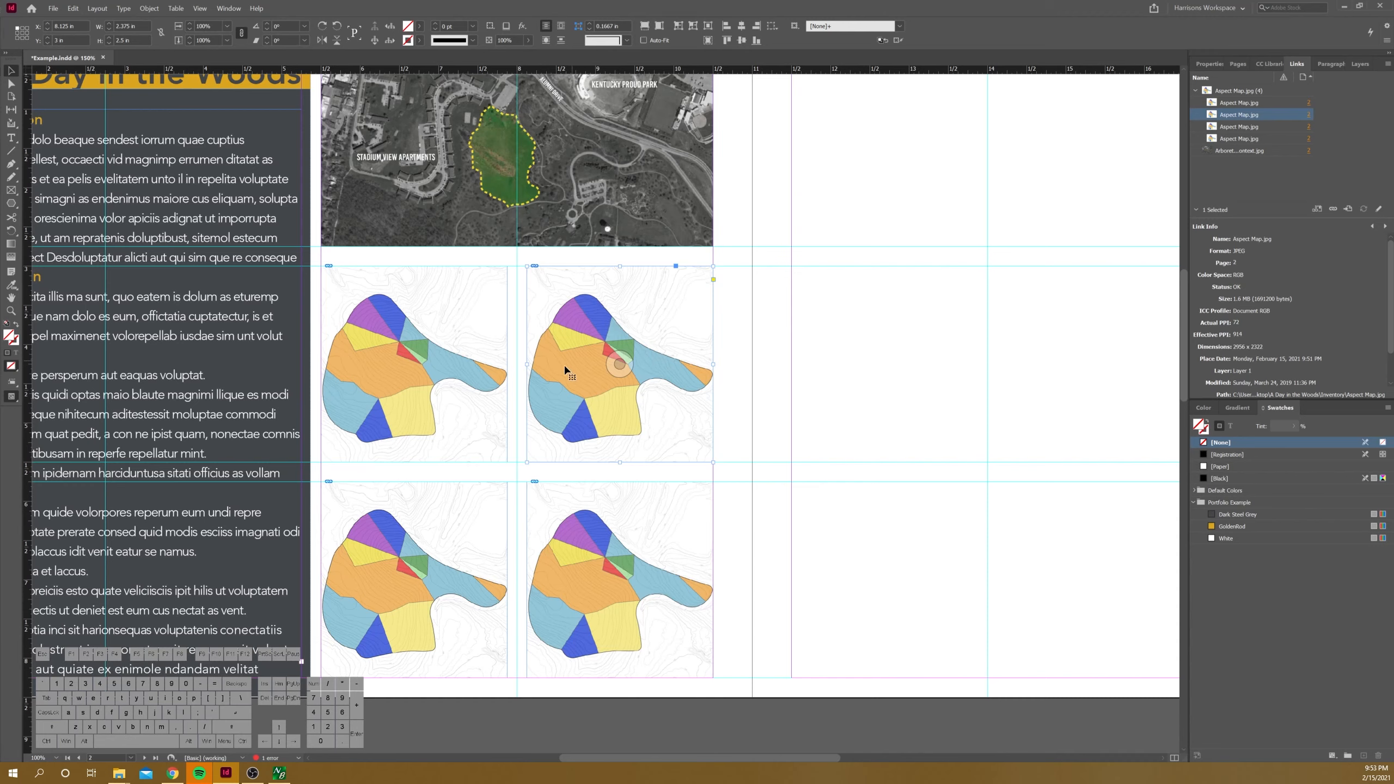
right_click(1232, 117)
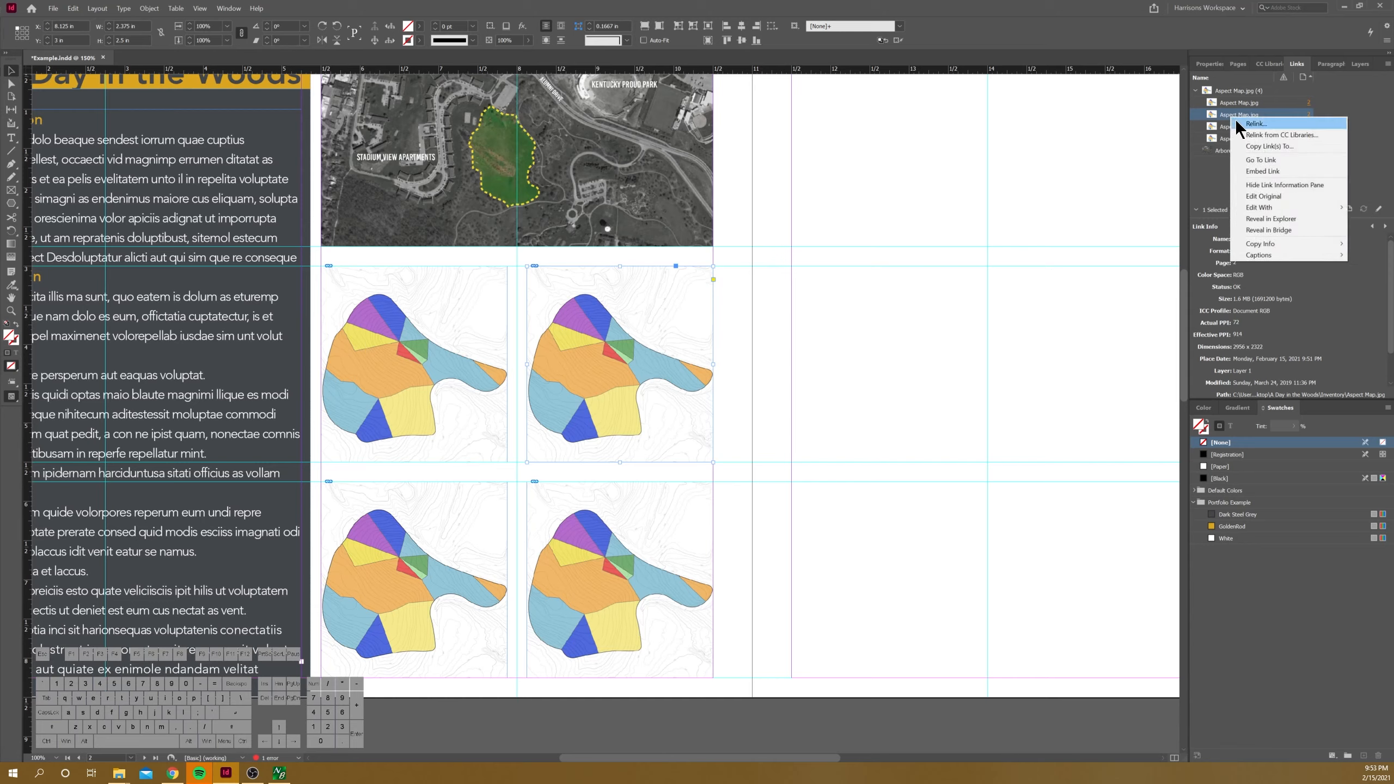
click(1278, 125)
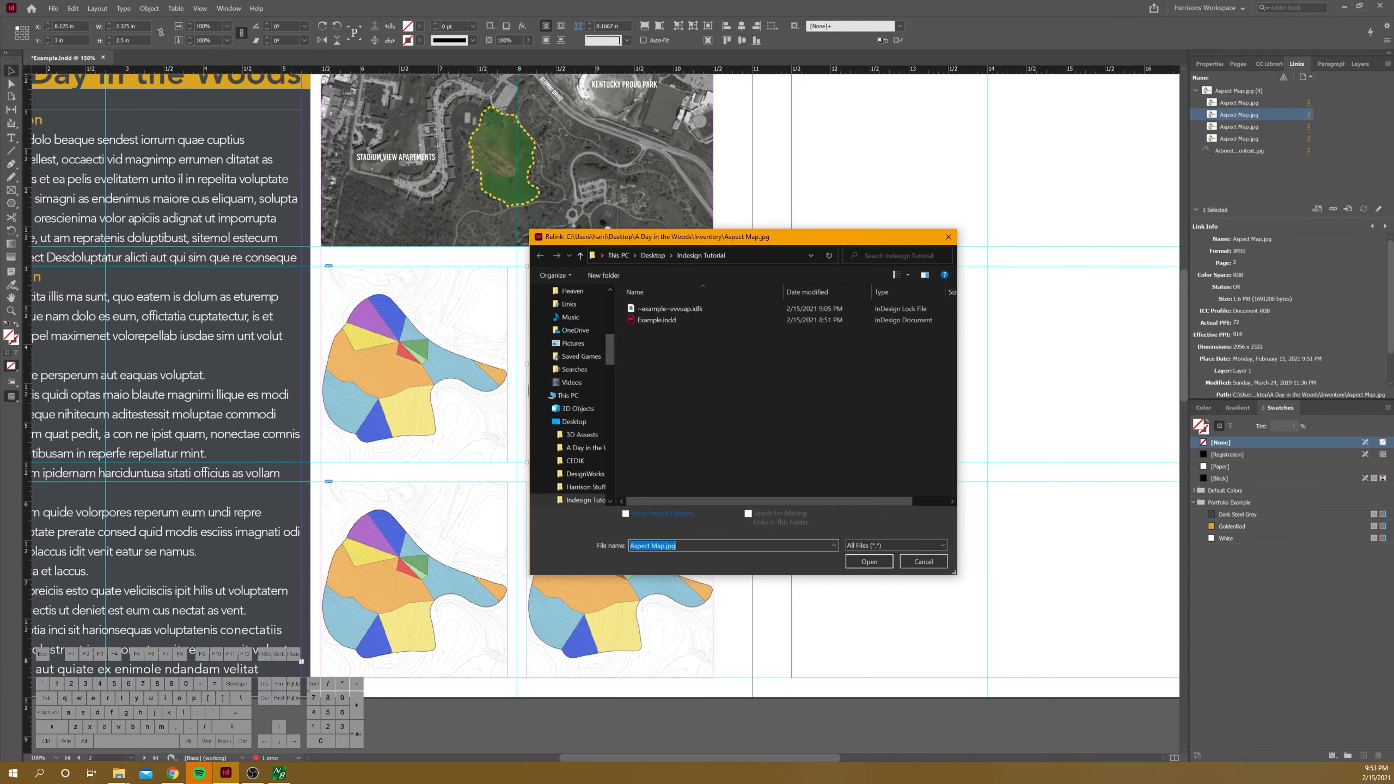
click(586, 448)
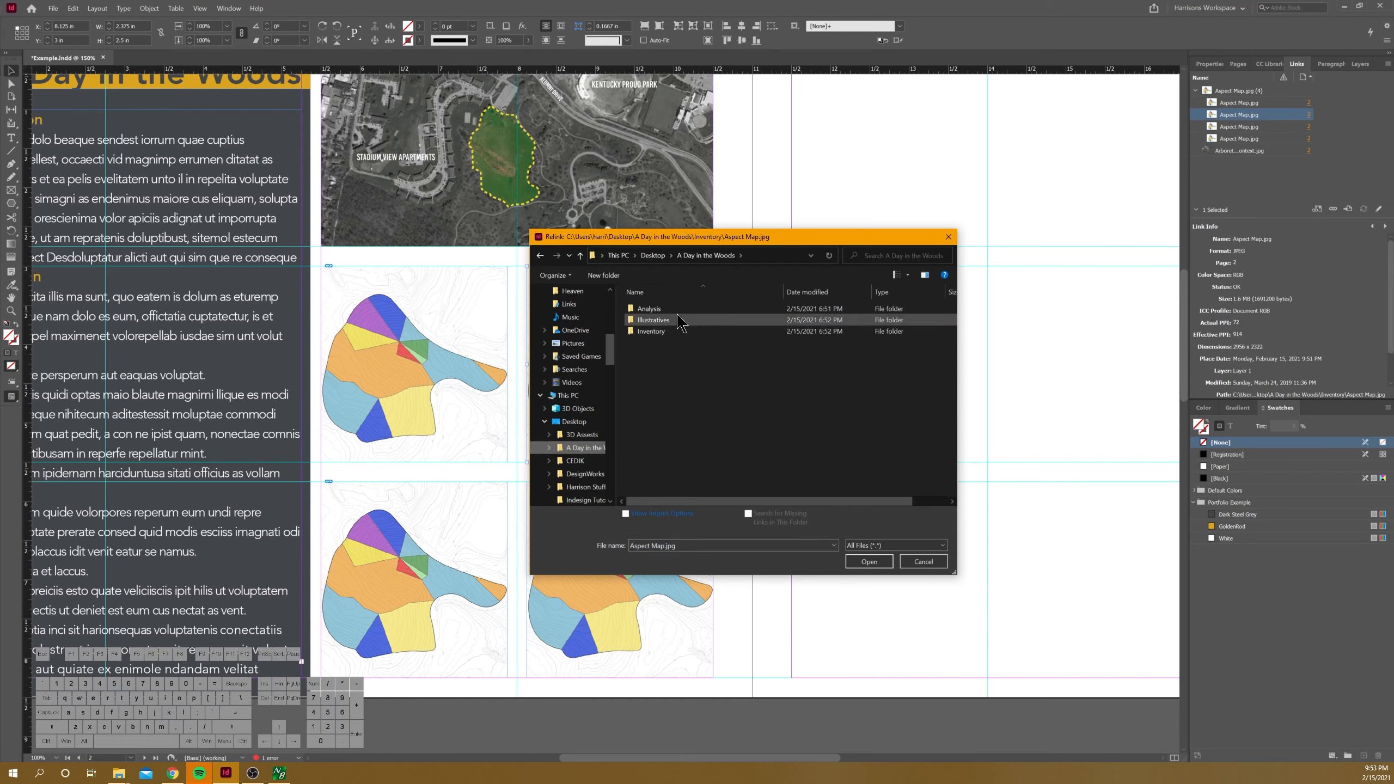
double_click(674, 334)
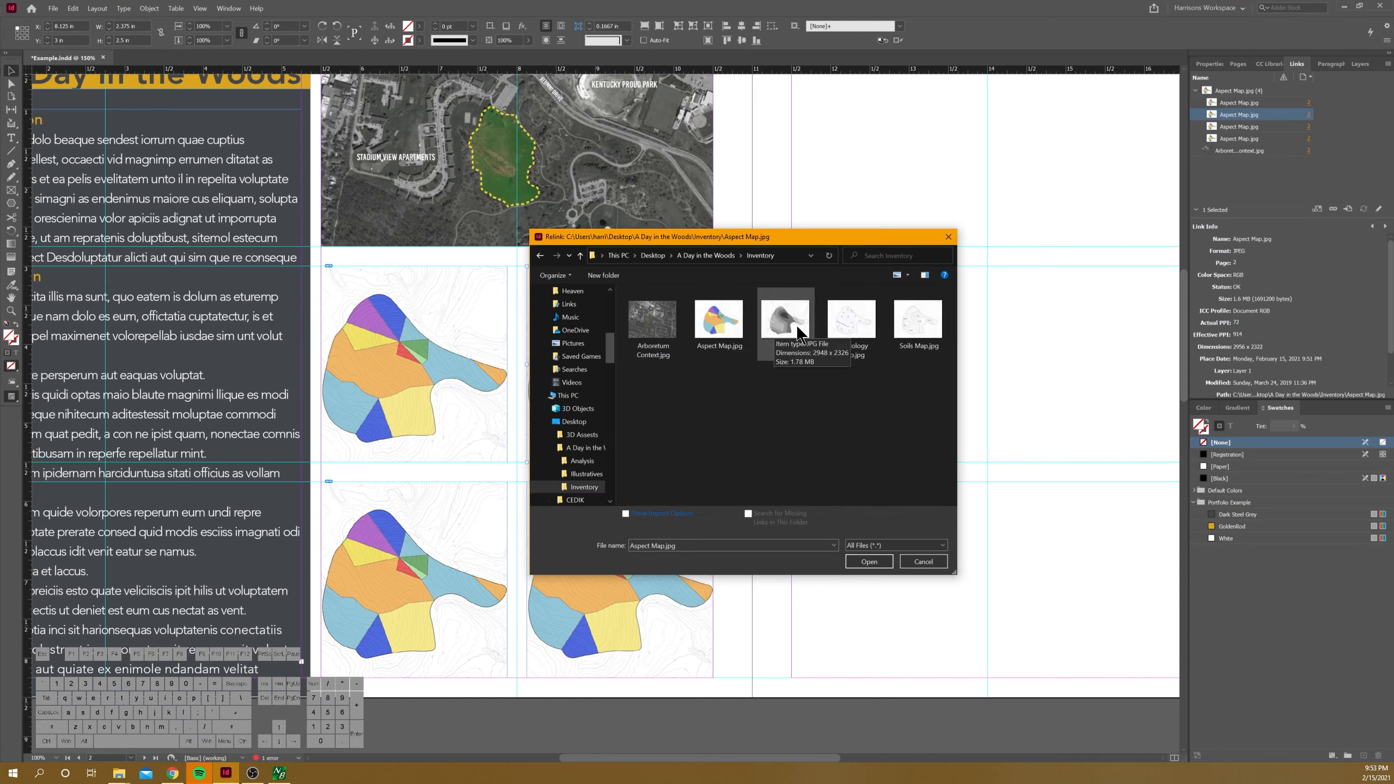
click(773, 322)
click(861, 561)
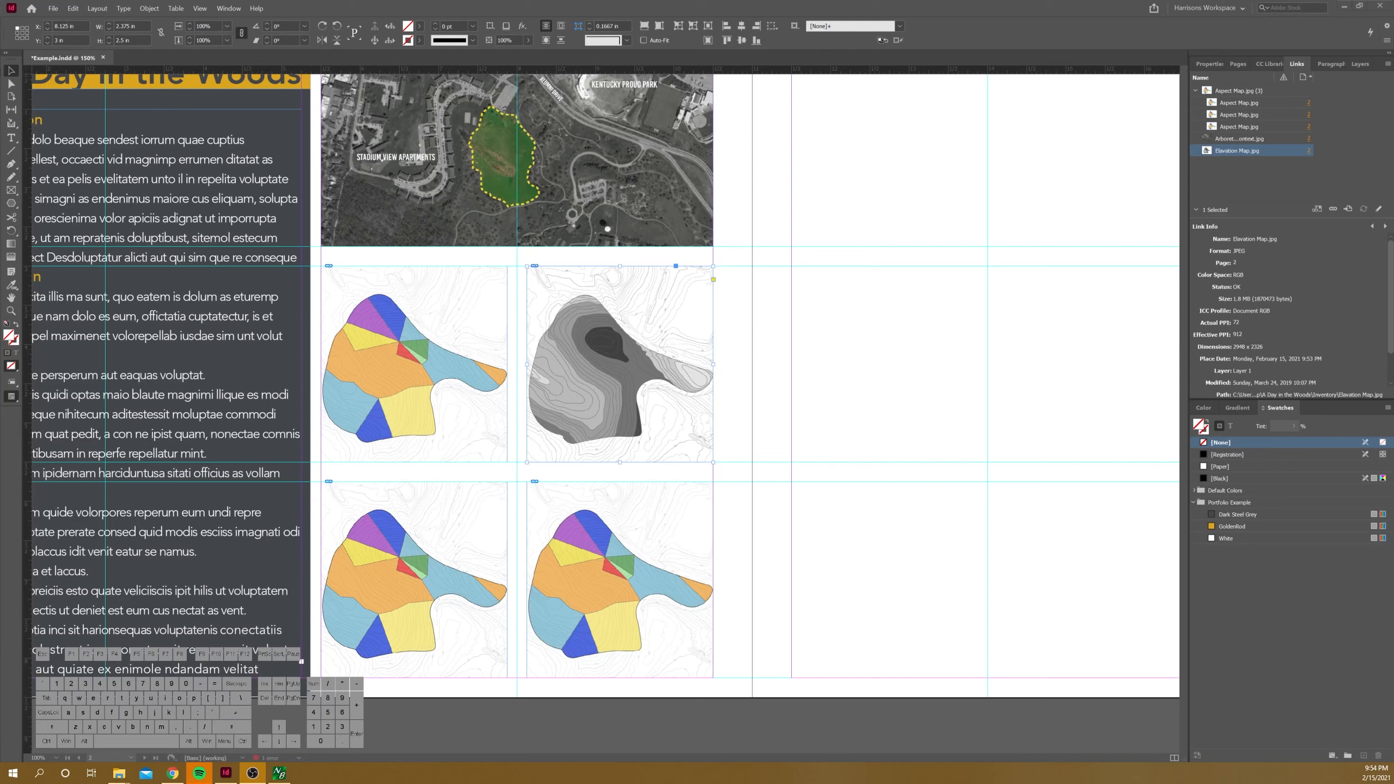
Step: Relink the lower-left copy of the aspect map to Hydrology Map.jpg
click(409, 576)
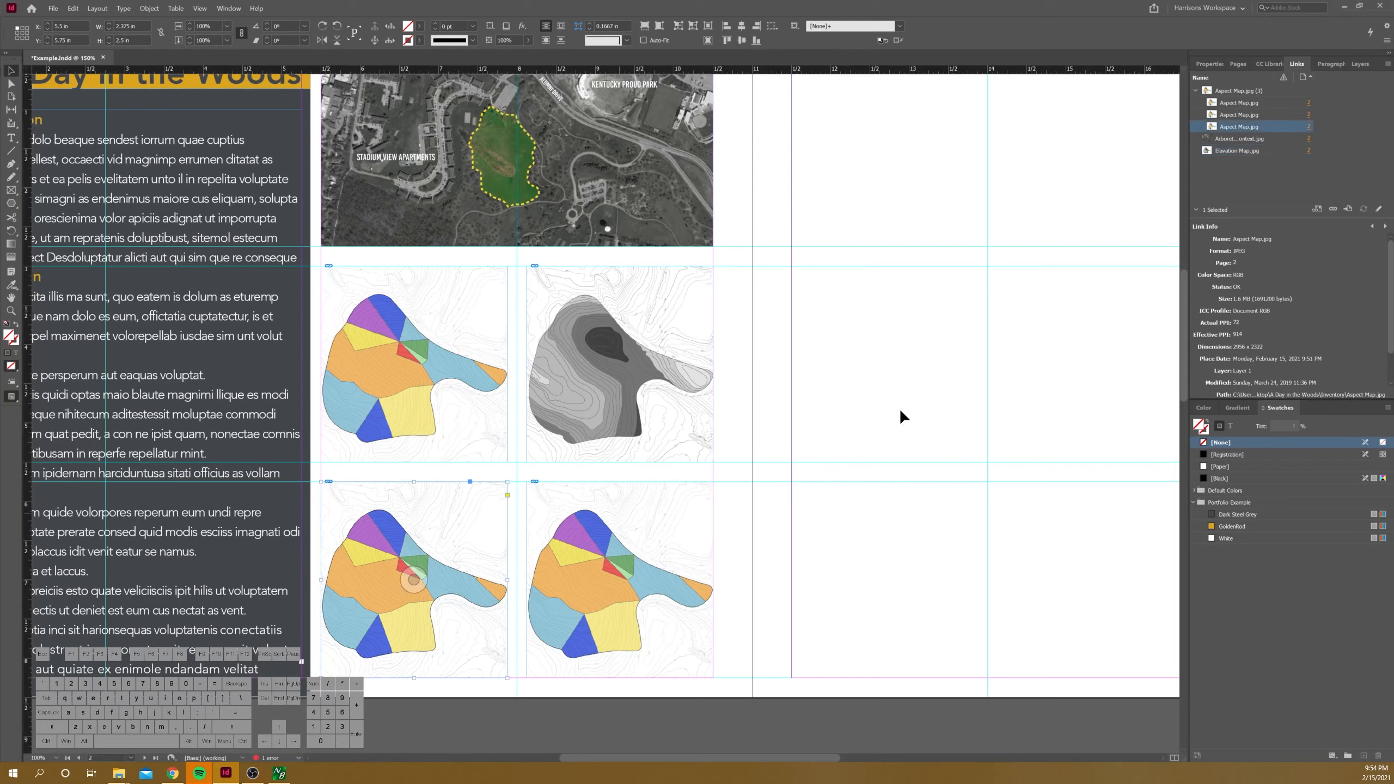
right_click(1235, 128)
click(1256, 132)
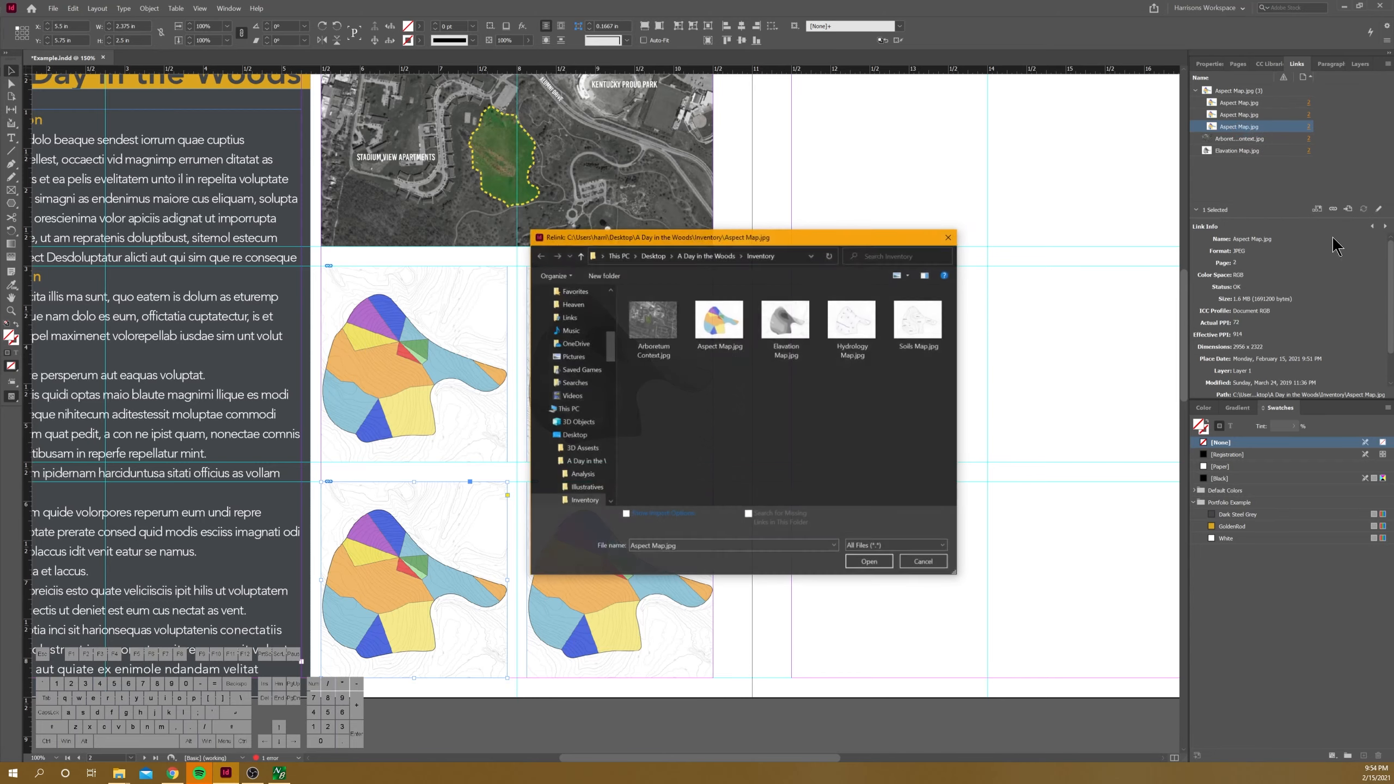
click(855, 330)
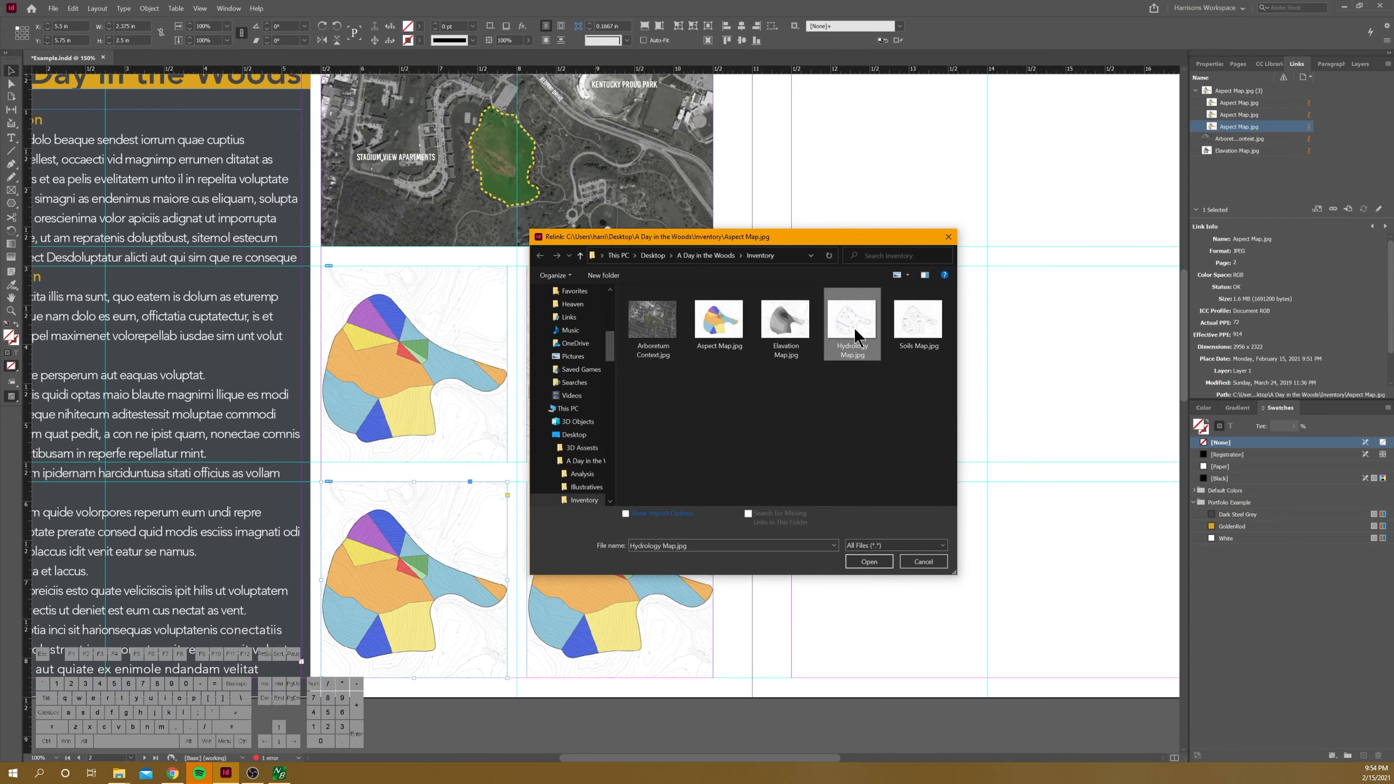
click(870, 561)
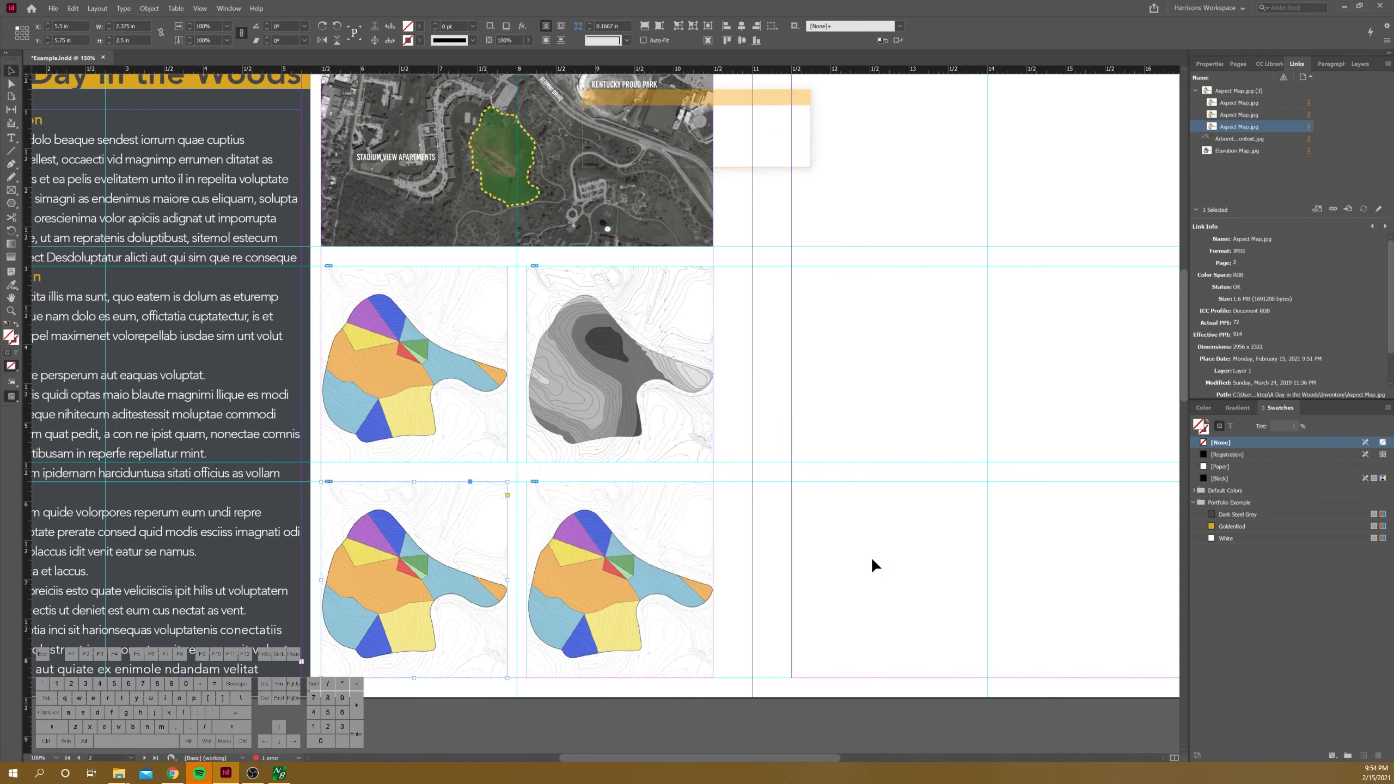
Step: Relink the lower-right copy of the aspect map to Soils Map.jpg
click(619, 608)
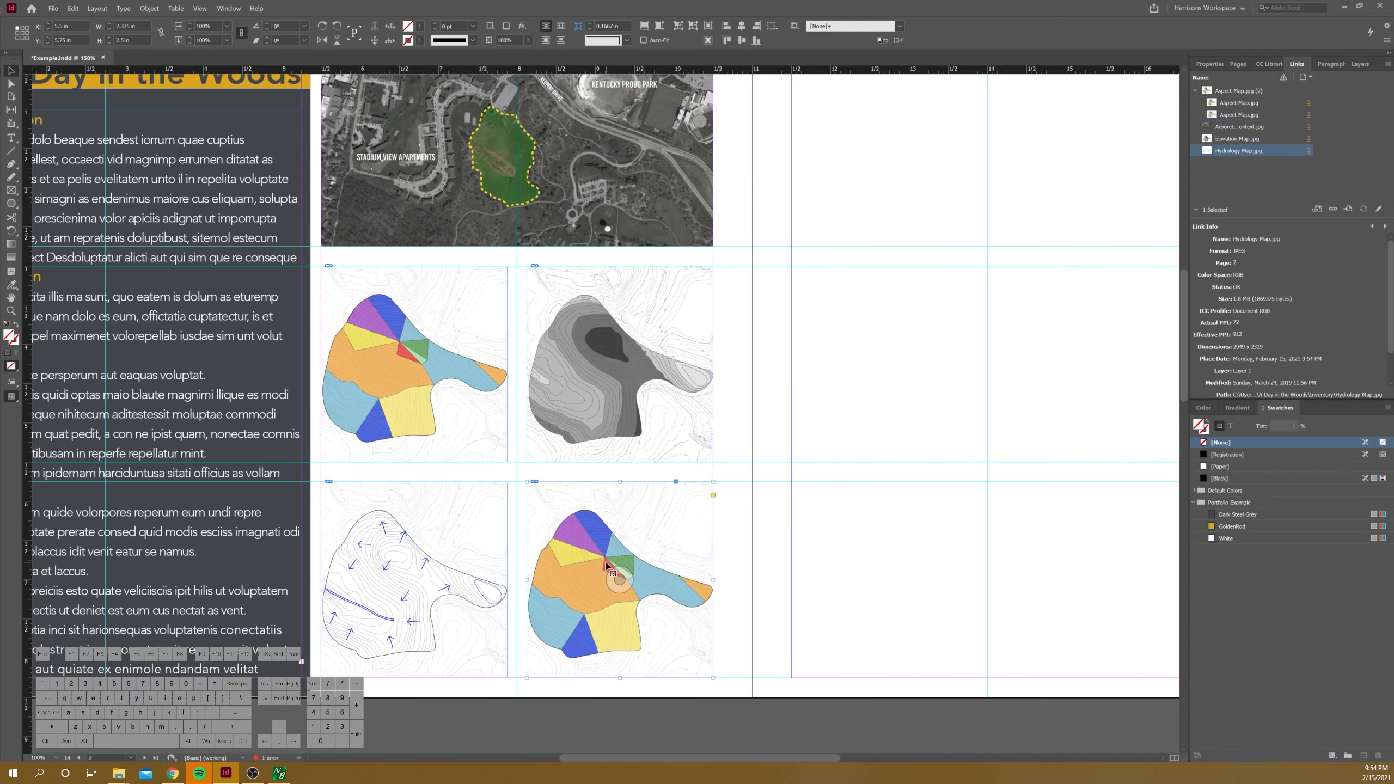
right_click(1236, 113)
click(1272, 119)
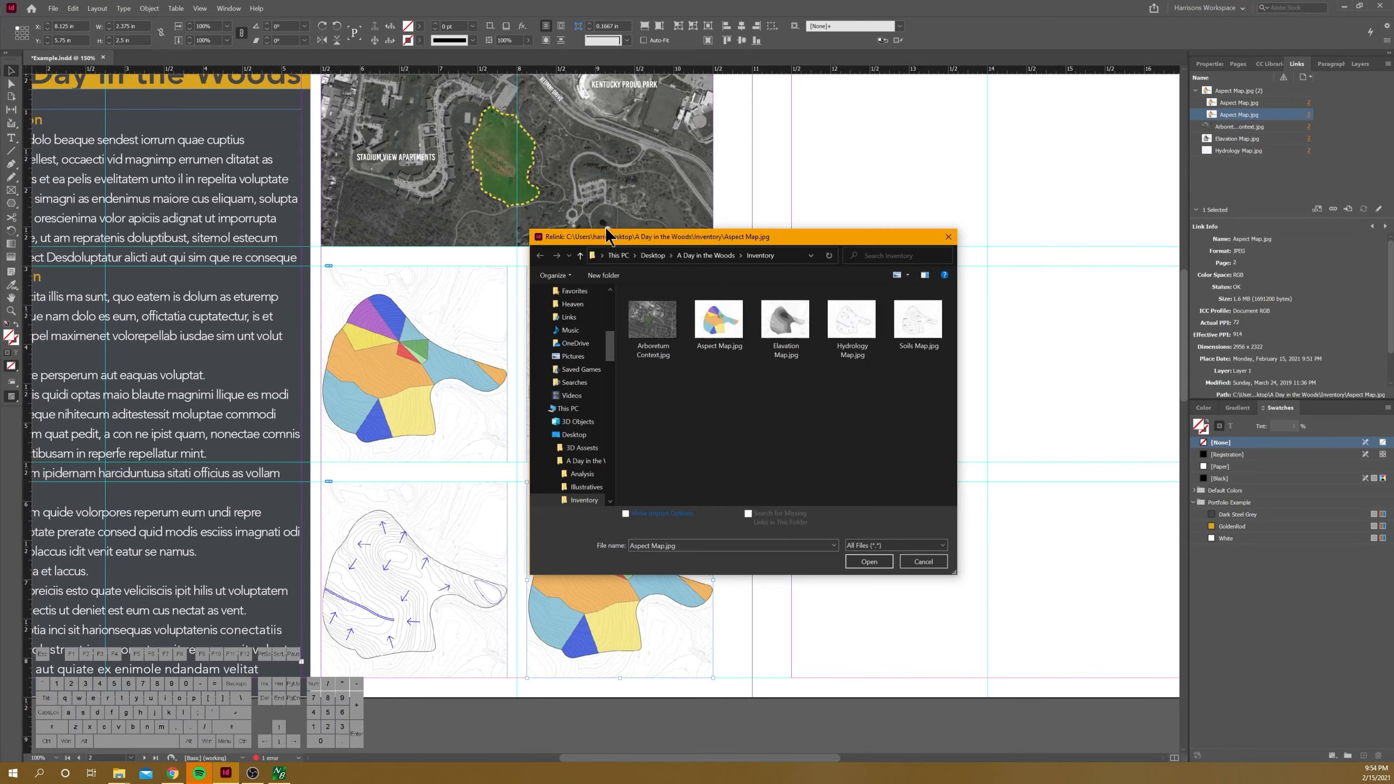
click(925, 343)
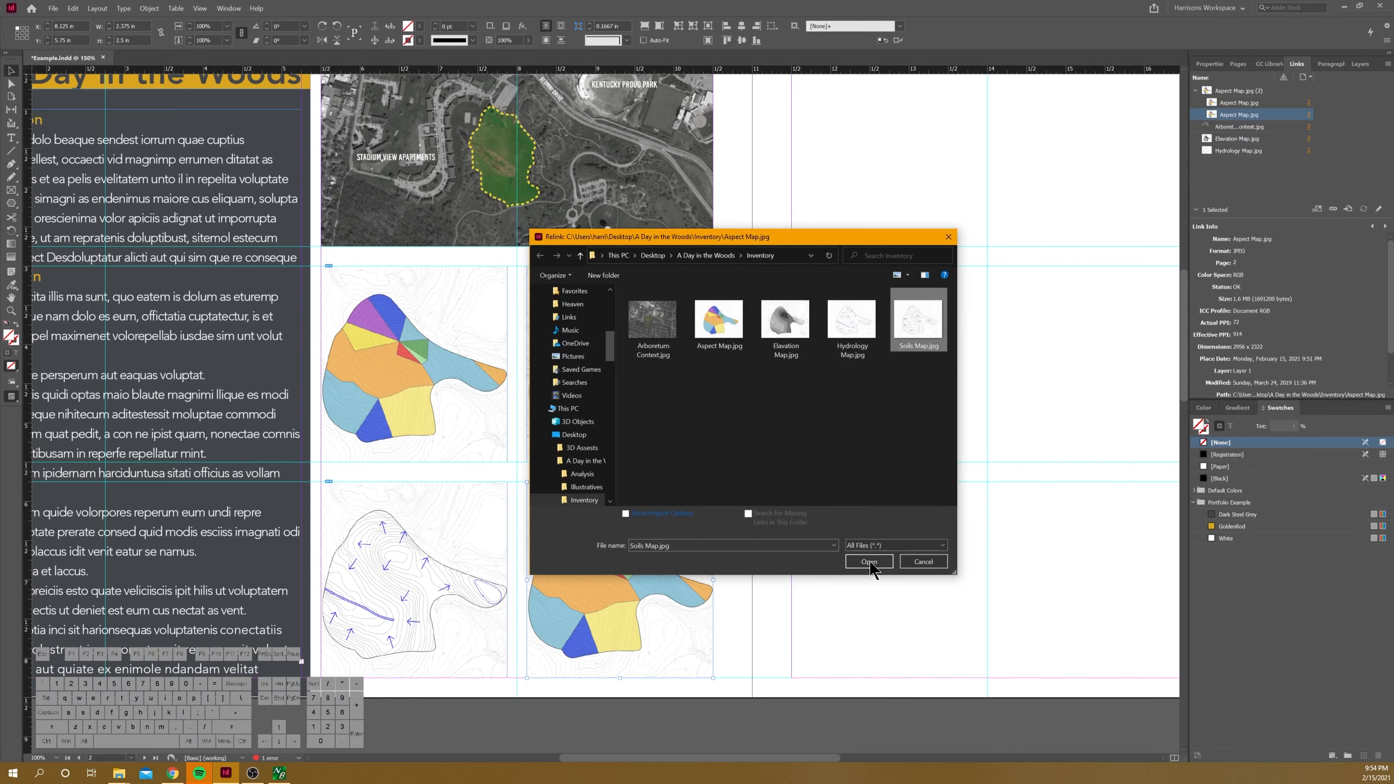
click(869, 562)
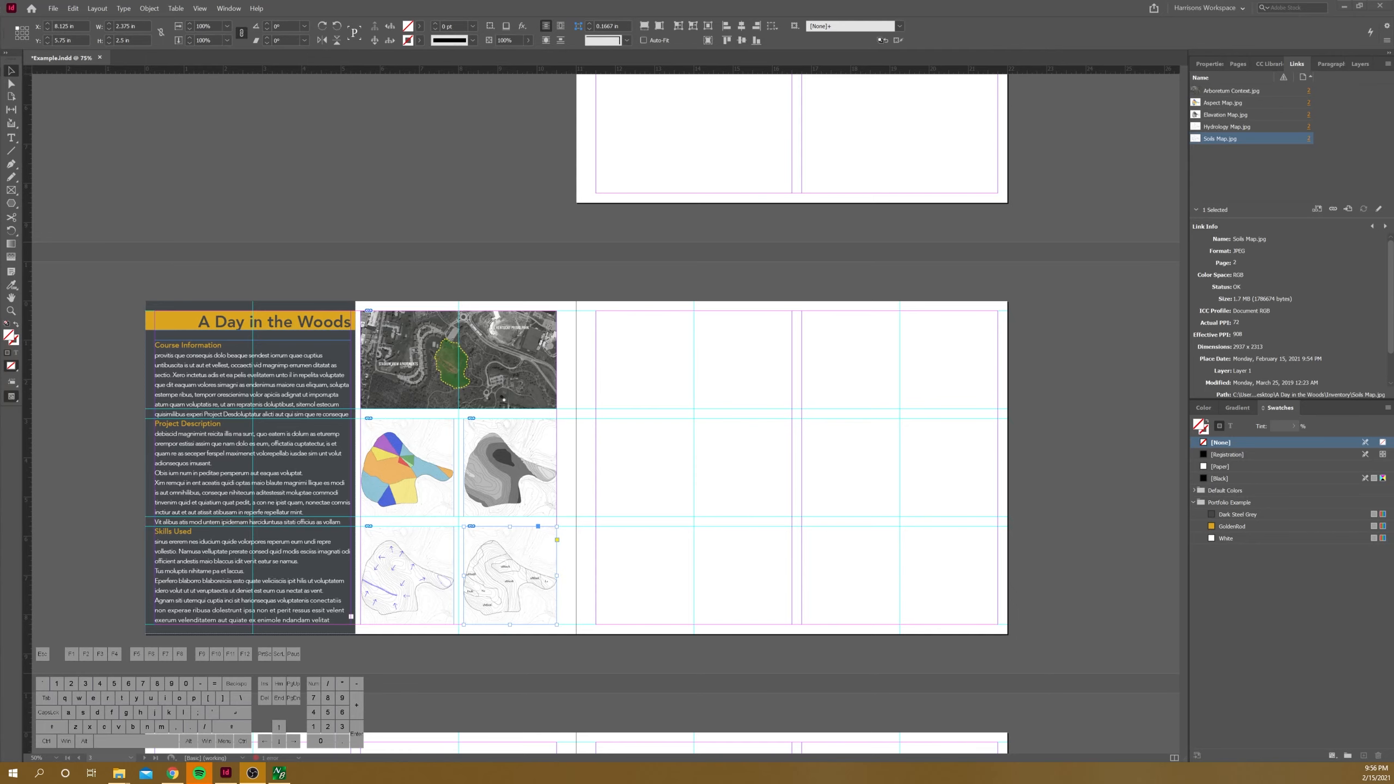
Step: Switch to File Explorer and open the Analysis folder inside A Day in the Woods, moving the window over the spread
scroll(712, 405, down, 1)
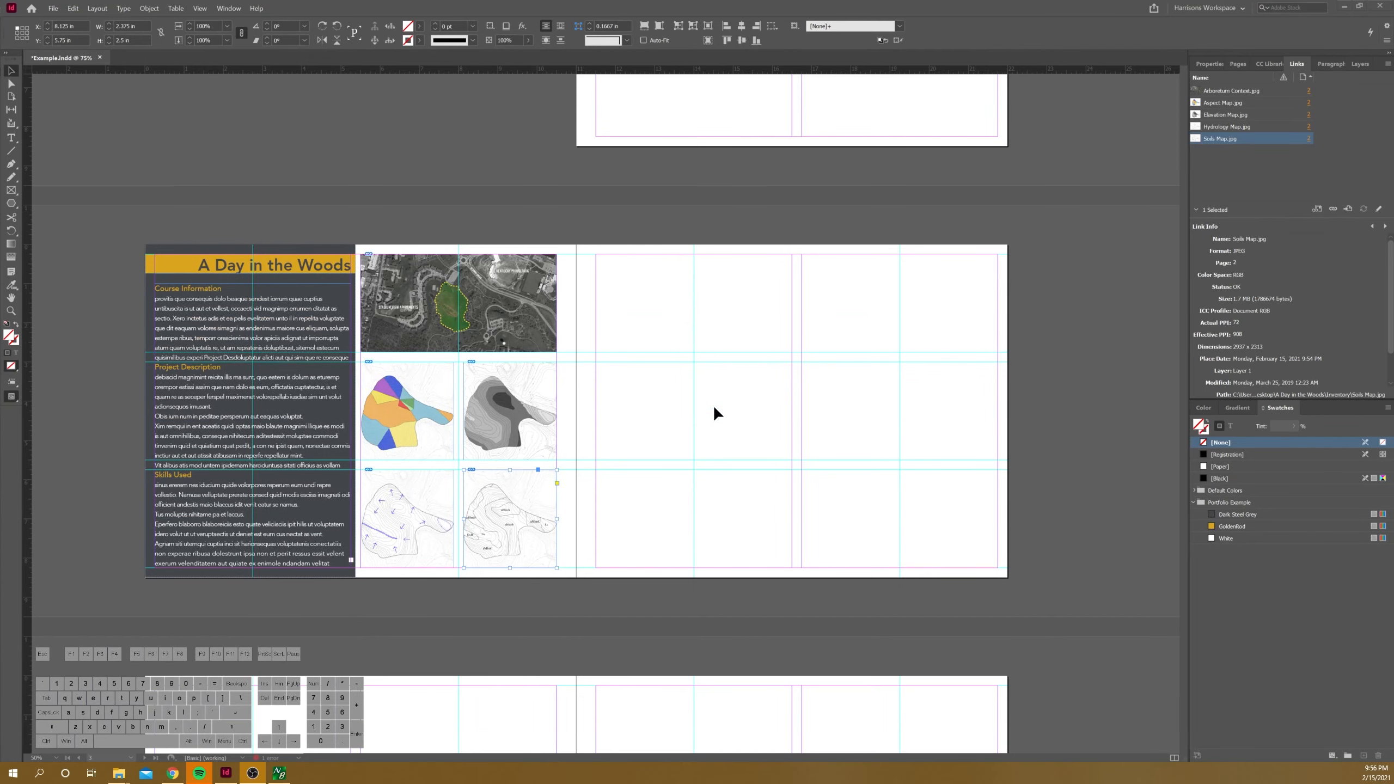
scroll(806, 429, up, 1)
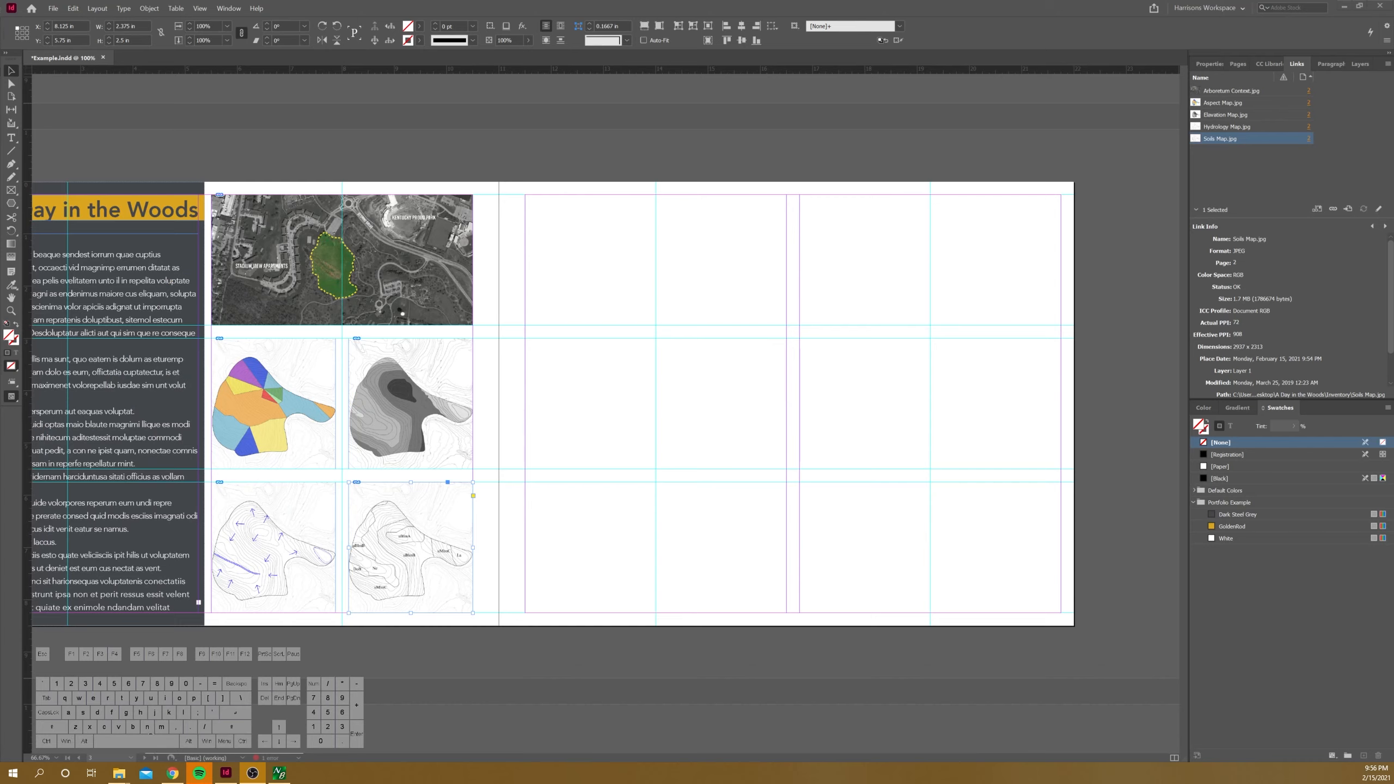
click(120, 773)
click(194, 733)
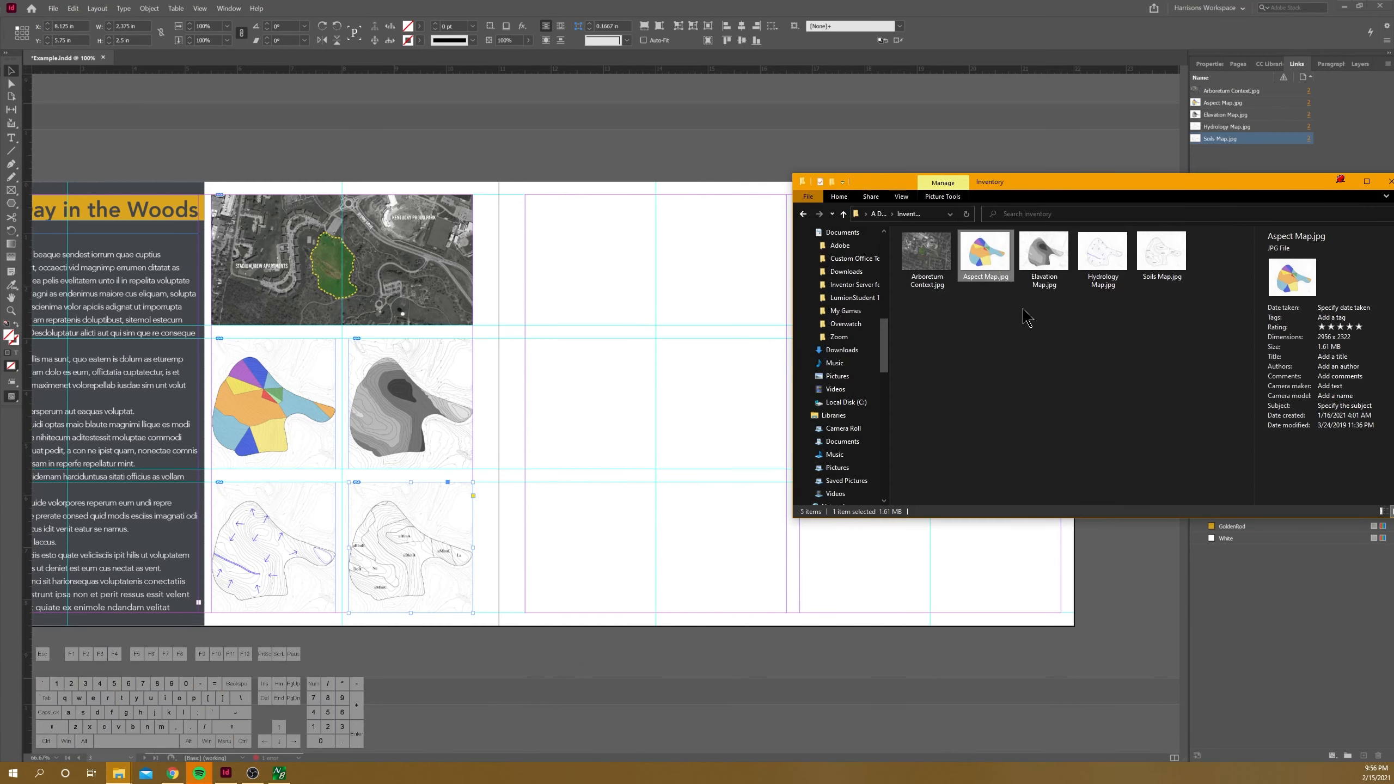
click(878, 214)
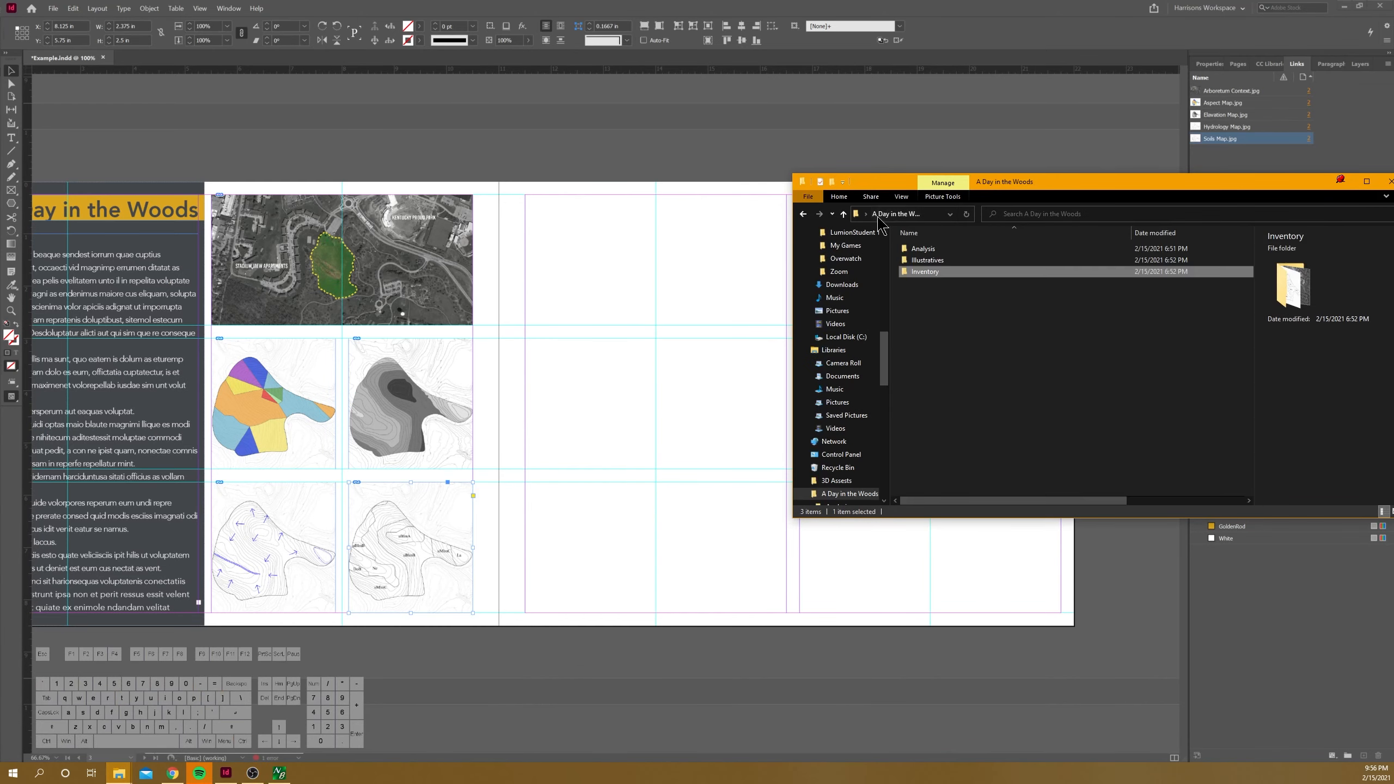
double_click(953, 248)
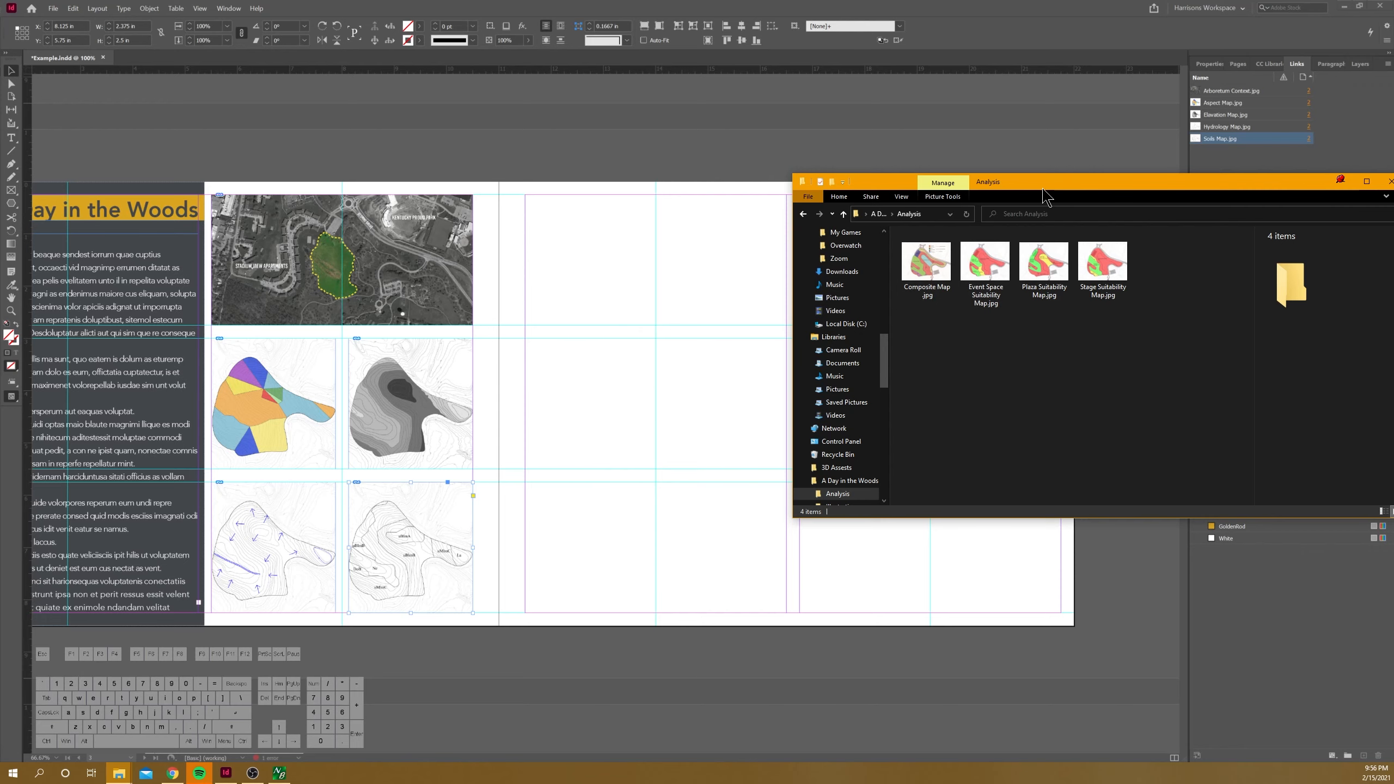
drag(1043, 189, 764, 240)
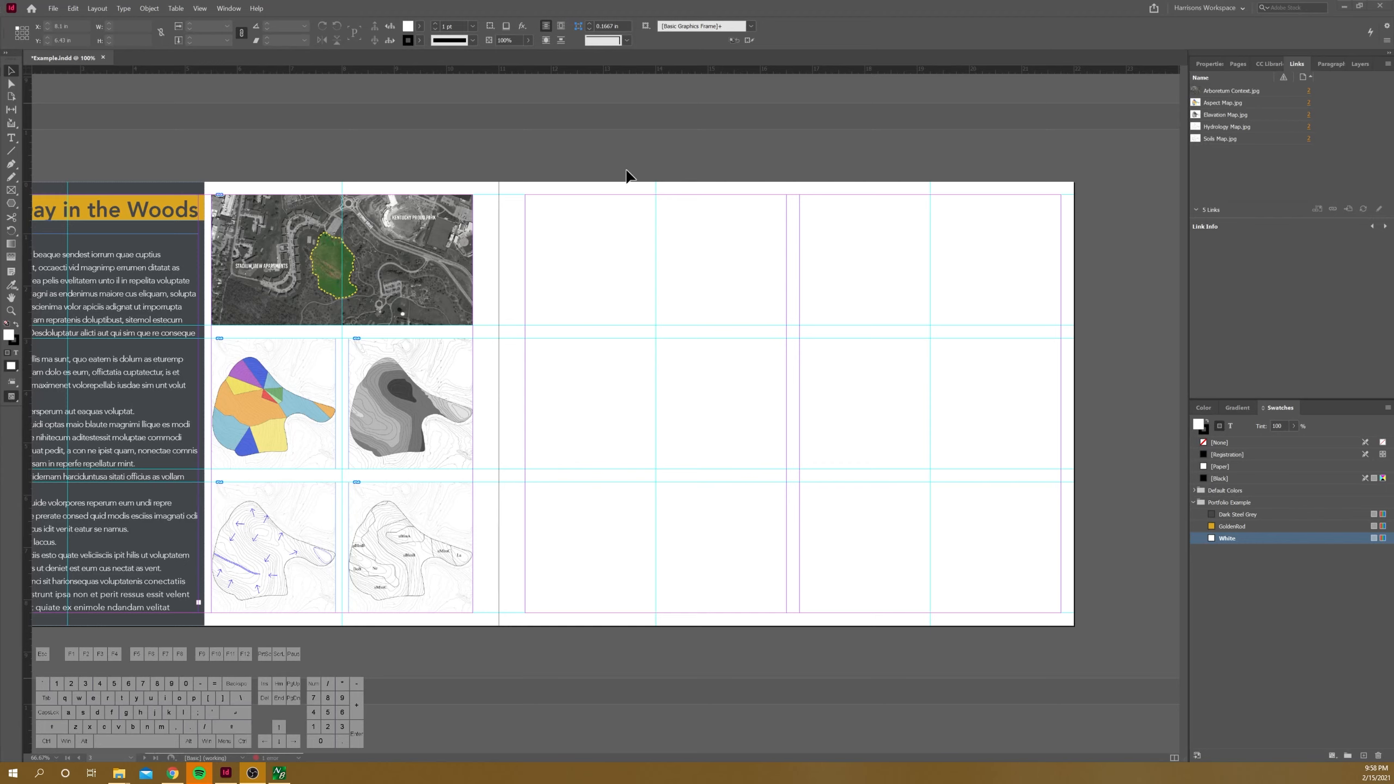
Step: Add two vertical gutter guides, one on each side of the centre guide in the right page's first column, one at 14.125 in
drag(28, 262, 659, 326)
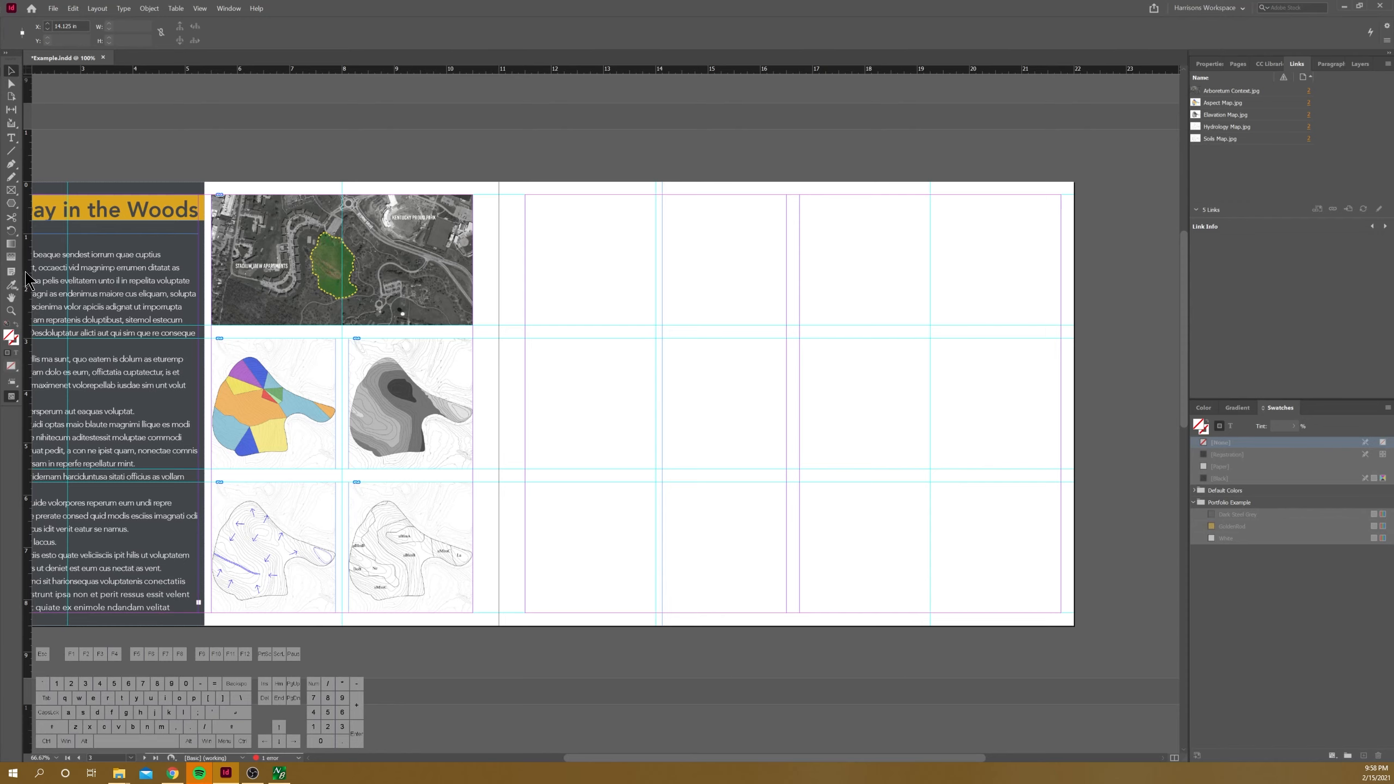
drag(25, 288, 651, 345)
scroll(654, 332, up, 2)
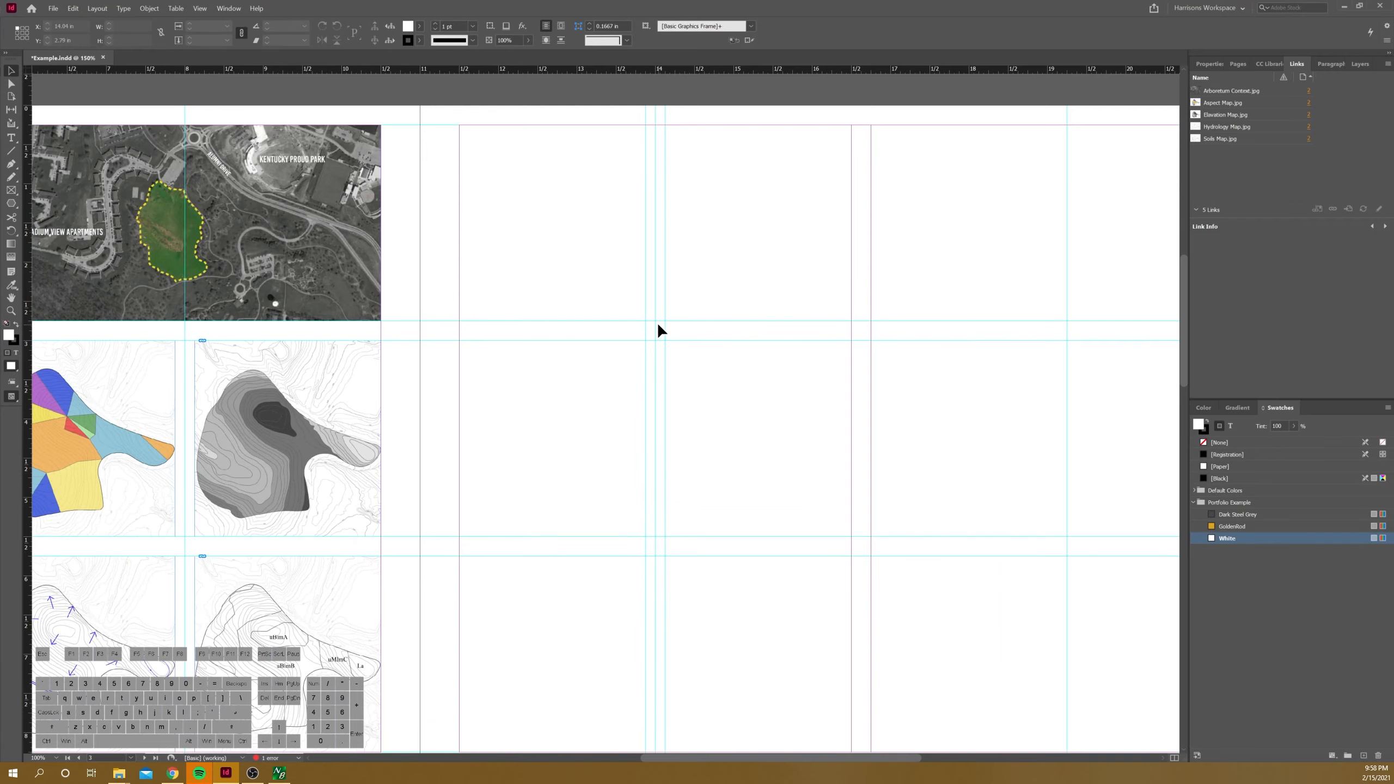
Step: Draw a large image frame about 7.63 in by 7.99 in from the new gutter guide to the right page's outer margin
scroll(410, 258, down, 1)
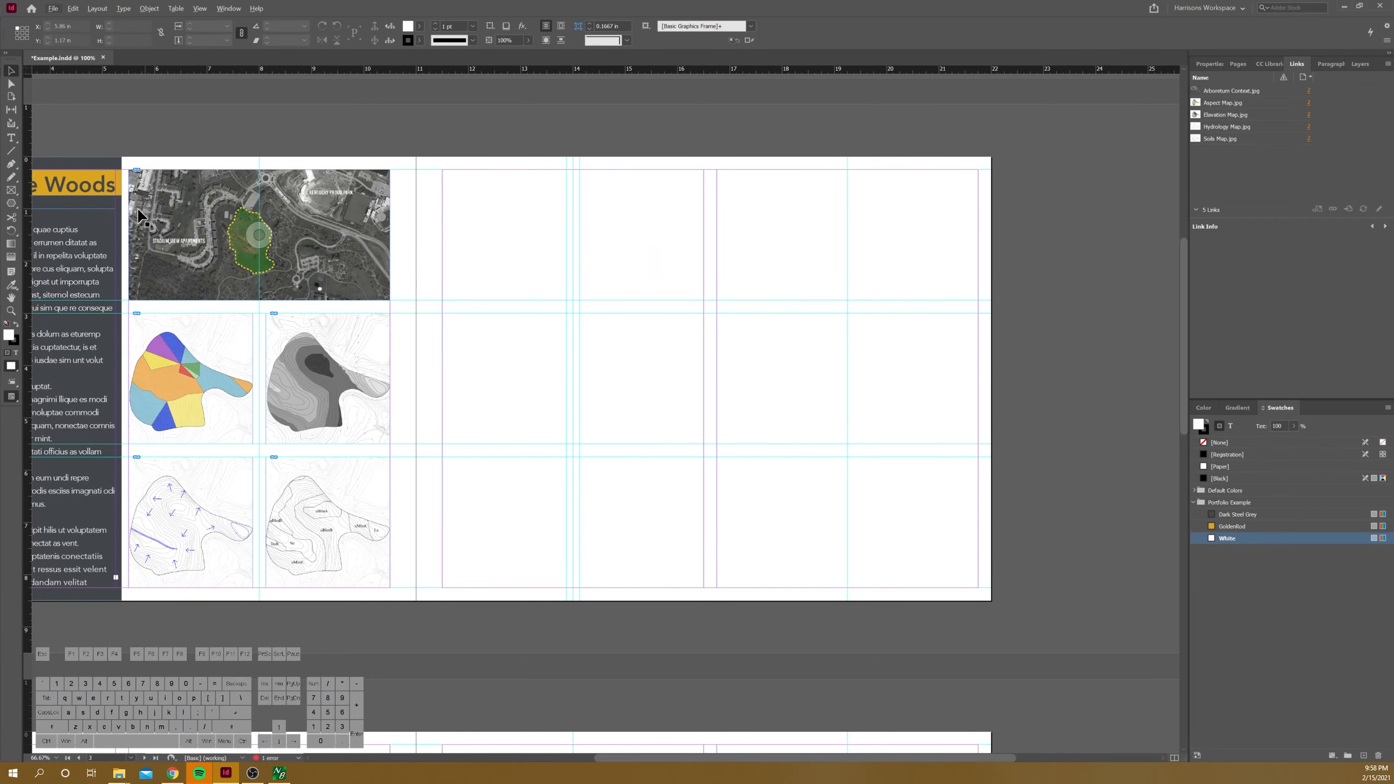
key(f)
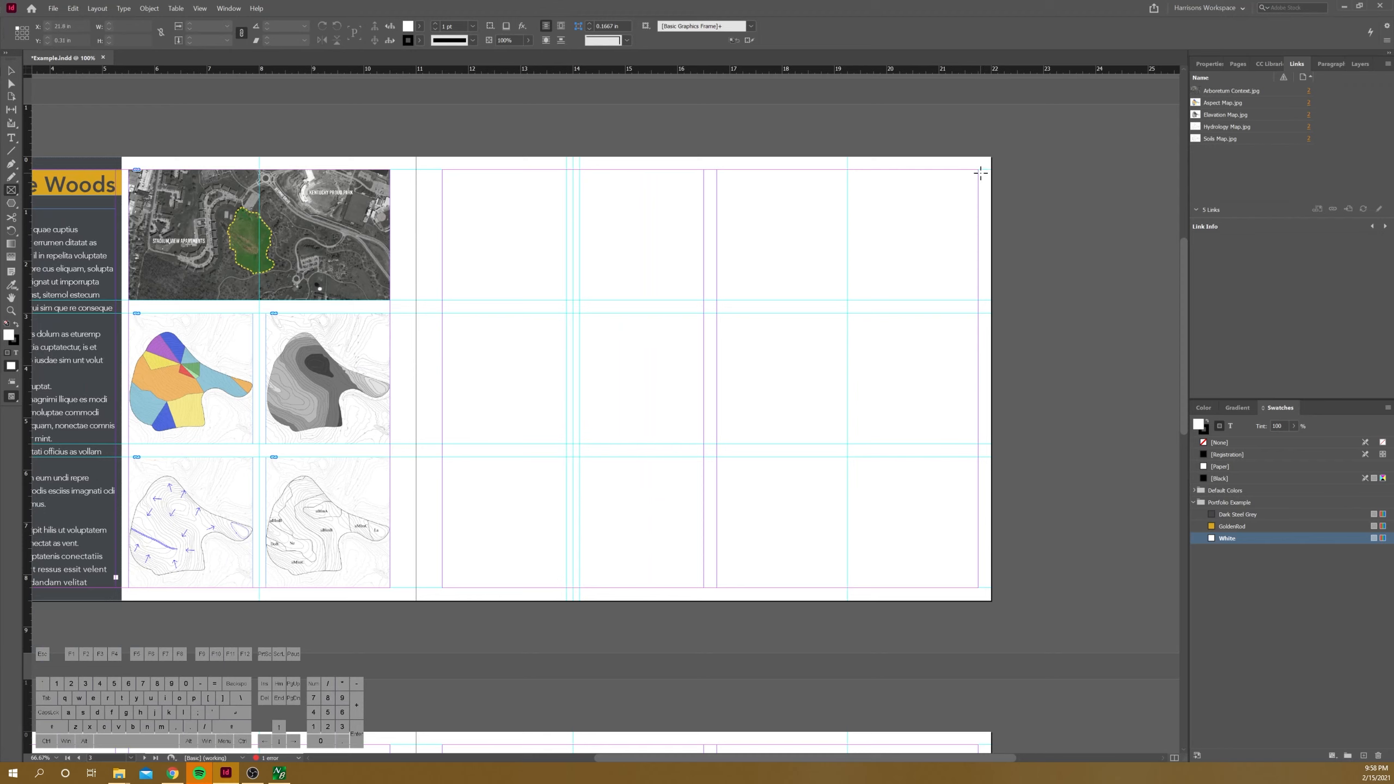
drag(979, 171, 581, 589)
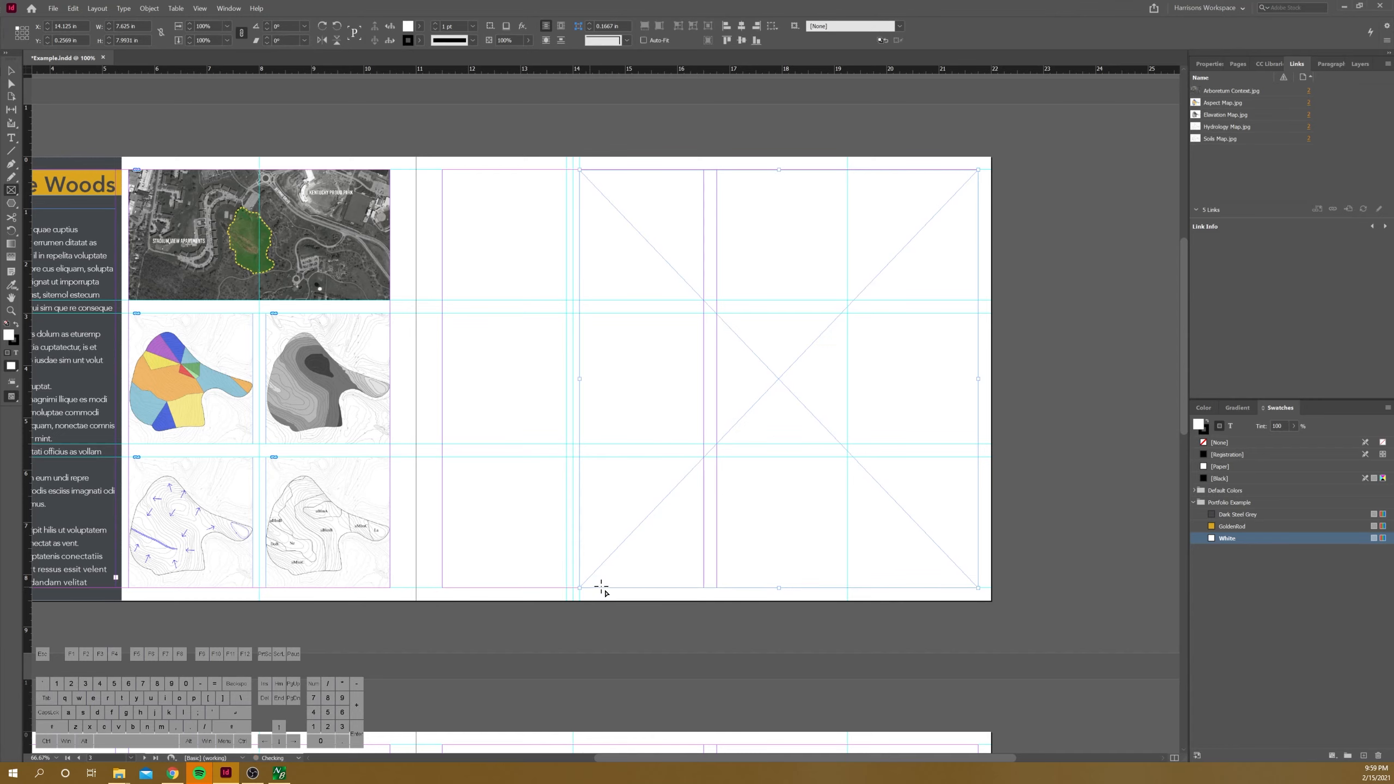
Step: Draw a column of three stacked image frames, 2.375 in wide, beside the large frame, filling the right page's margin height
alt+scroll(434, 192, up, 1)
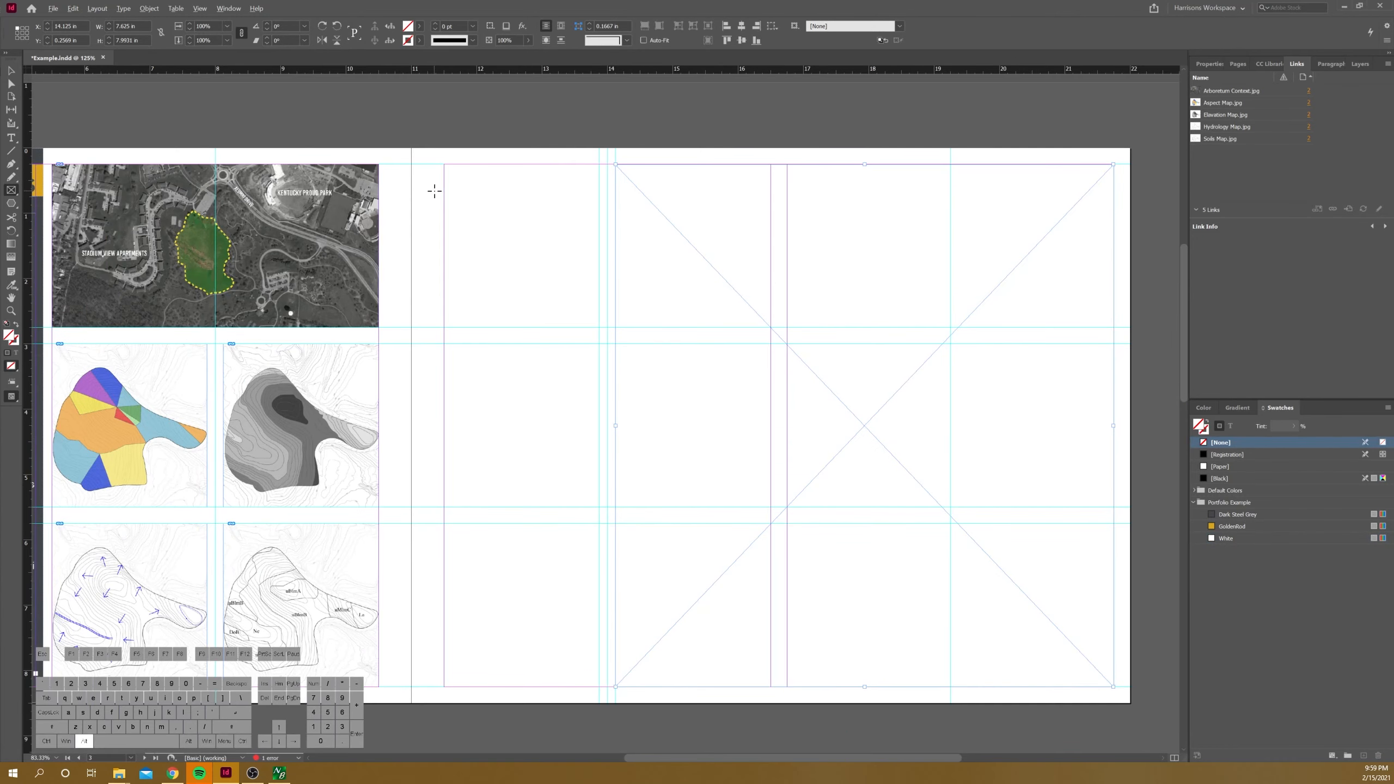
drag(444, 164, 599, 687)
key(Up)
key(Up)
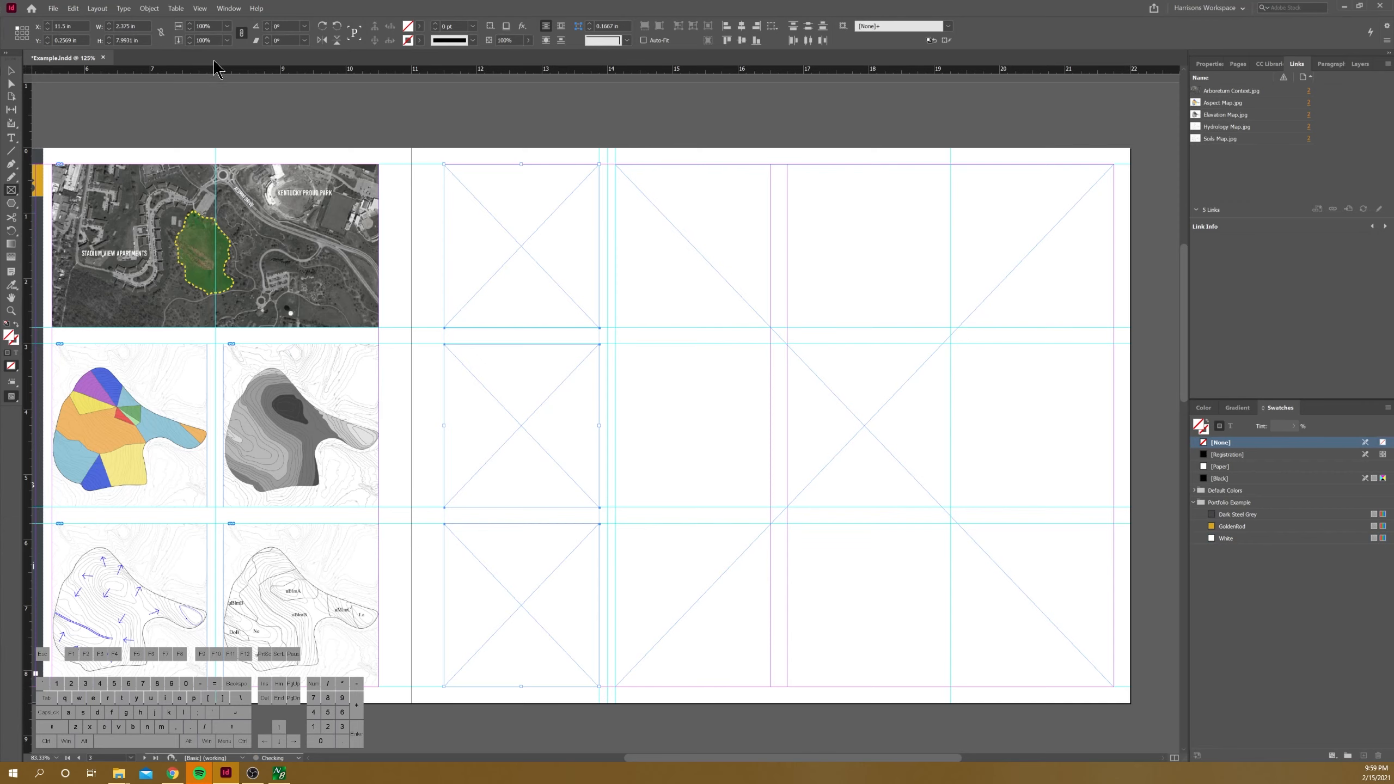
Step: Place Composite Map.jpg from the Analysis folder in the large frame and fit it proportionally
key(ctrl+minus)
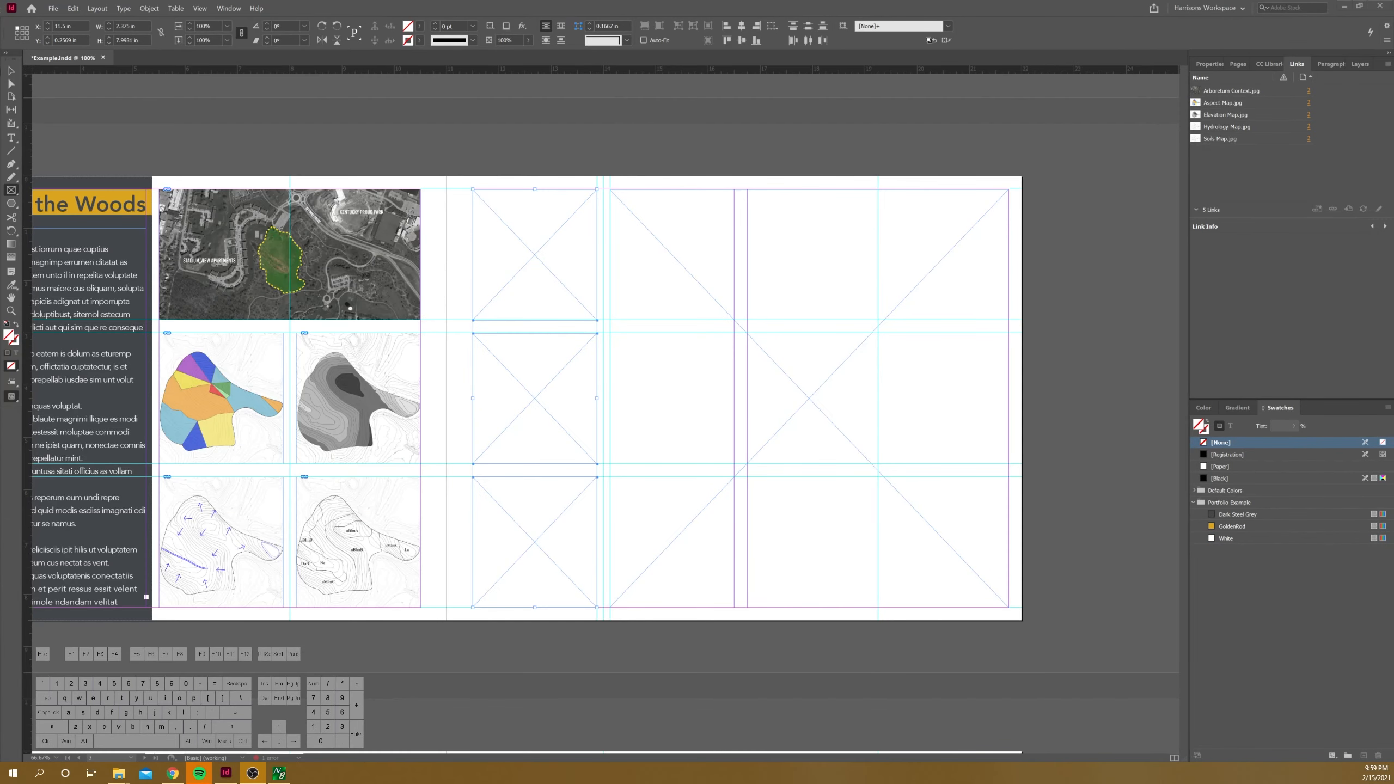
click(121, 773)
click(166, 730)
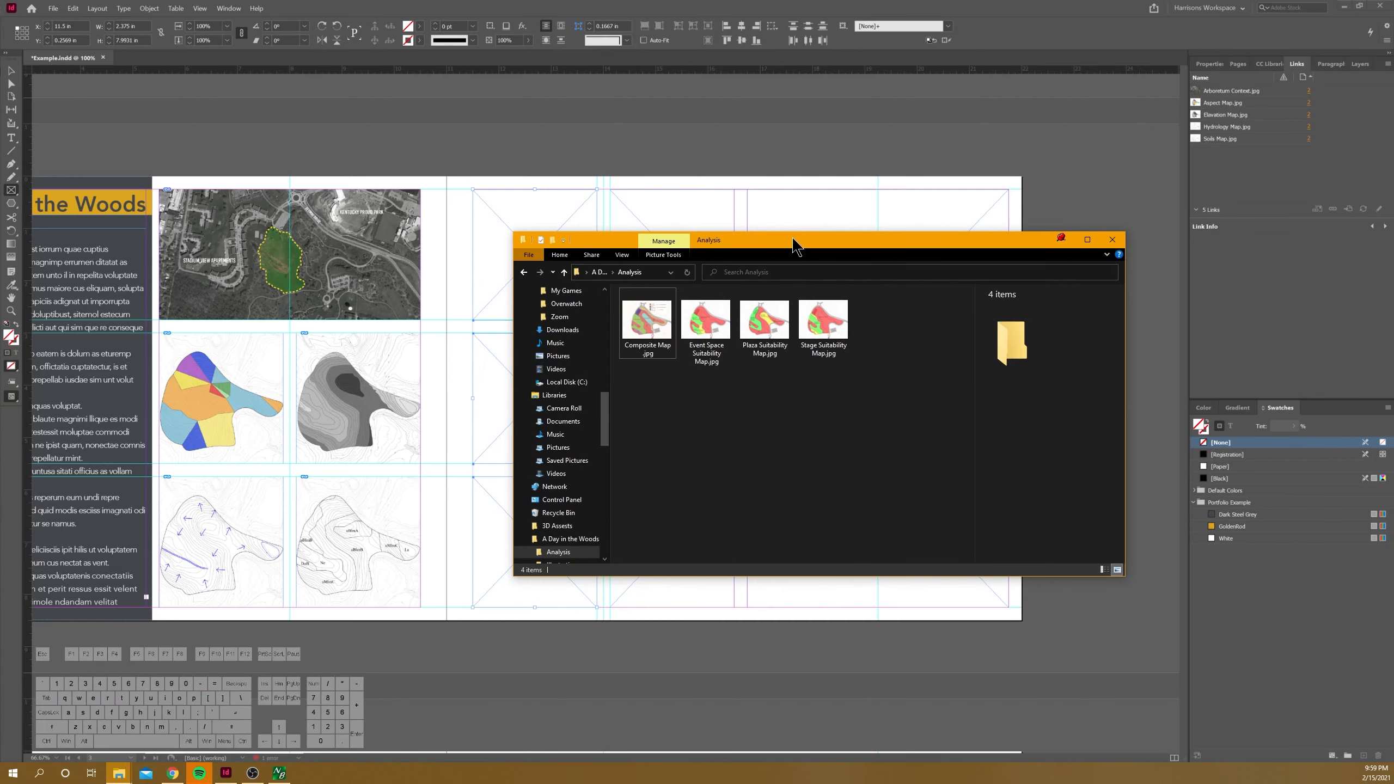
drag(790, 243, 1114, 253)
drag(982, 336, 792, 266)
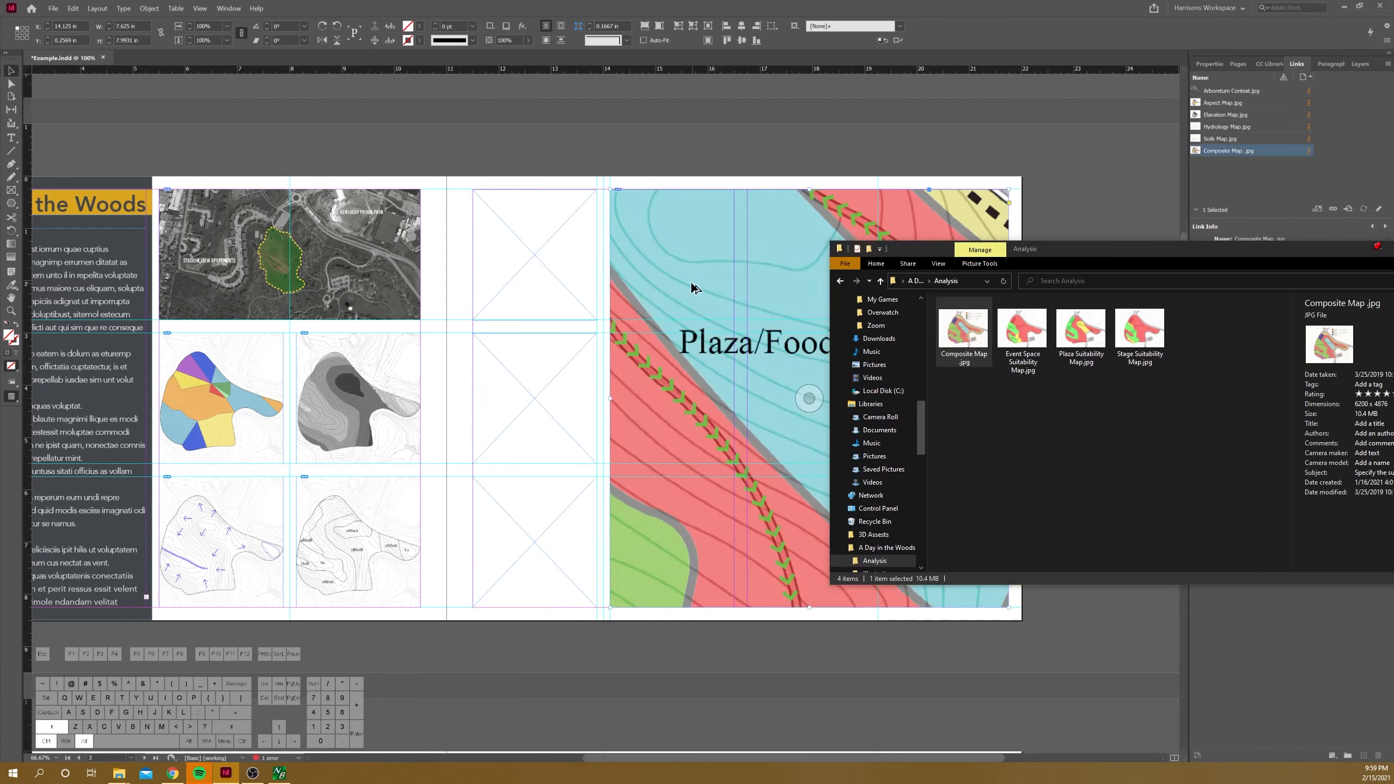
key(ctrl+alt+shift+e)
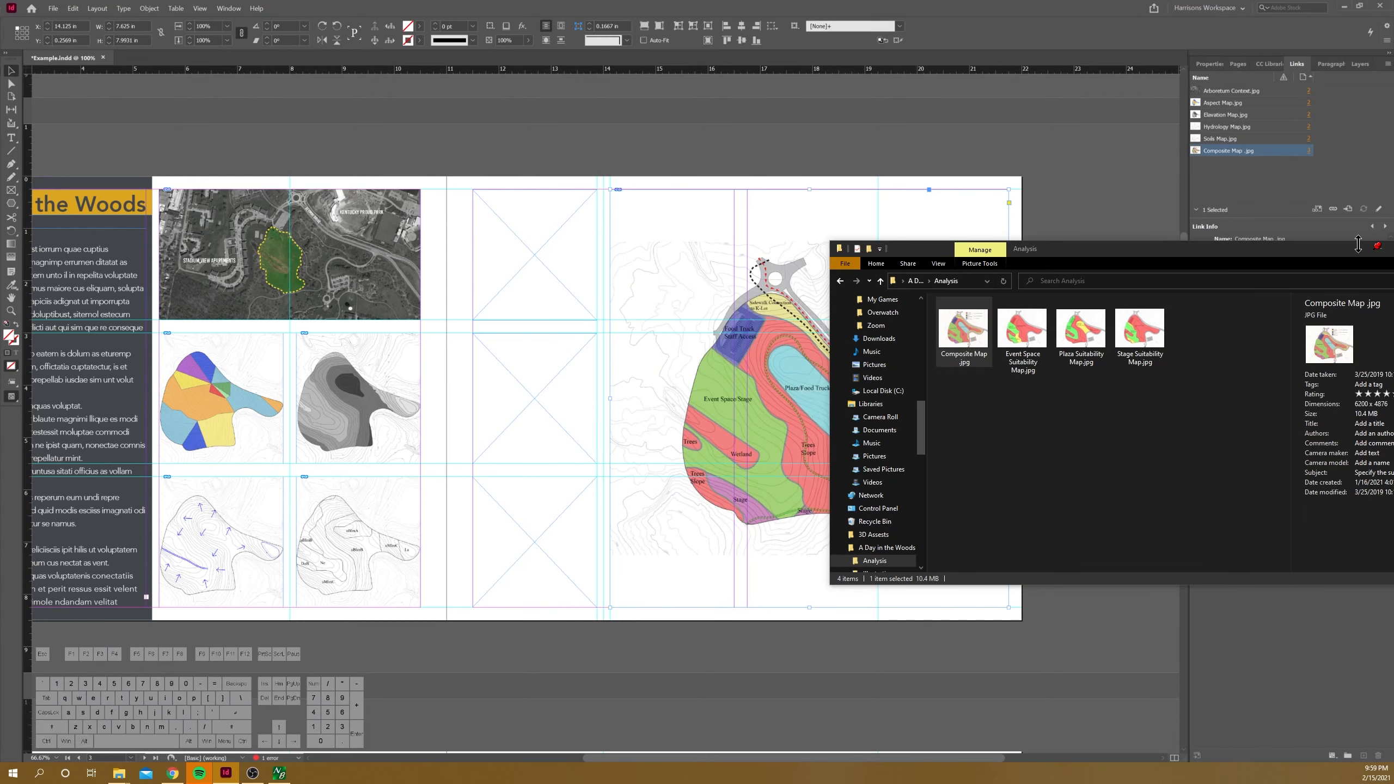
click(1377, 247)
Step: Enlarge the composite map inside its frame to about 10.33 in by 8.12 in and nudge it left so the site fills the frame
click(966, 222)
double_click(885, 269)
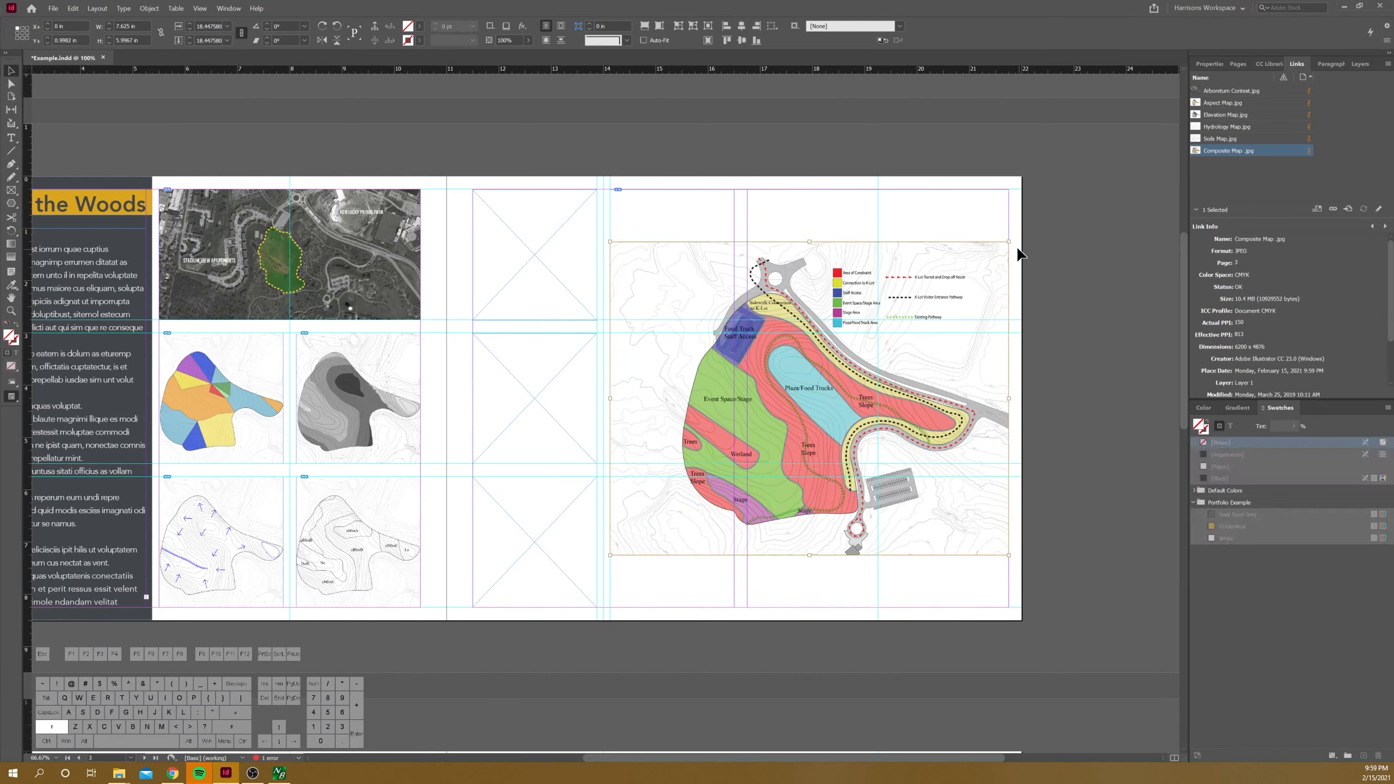
drag(1008, 242, 1078, 186)
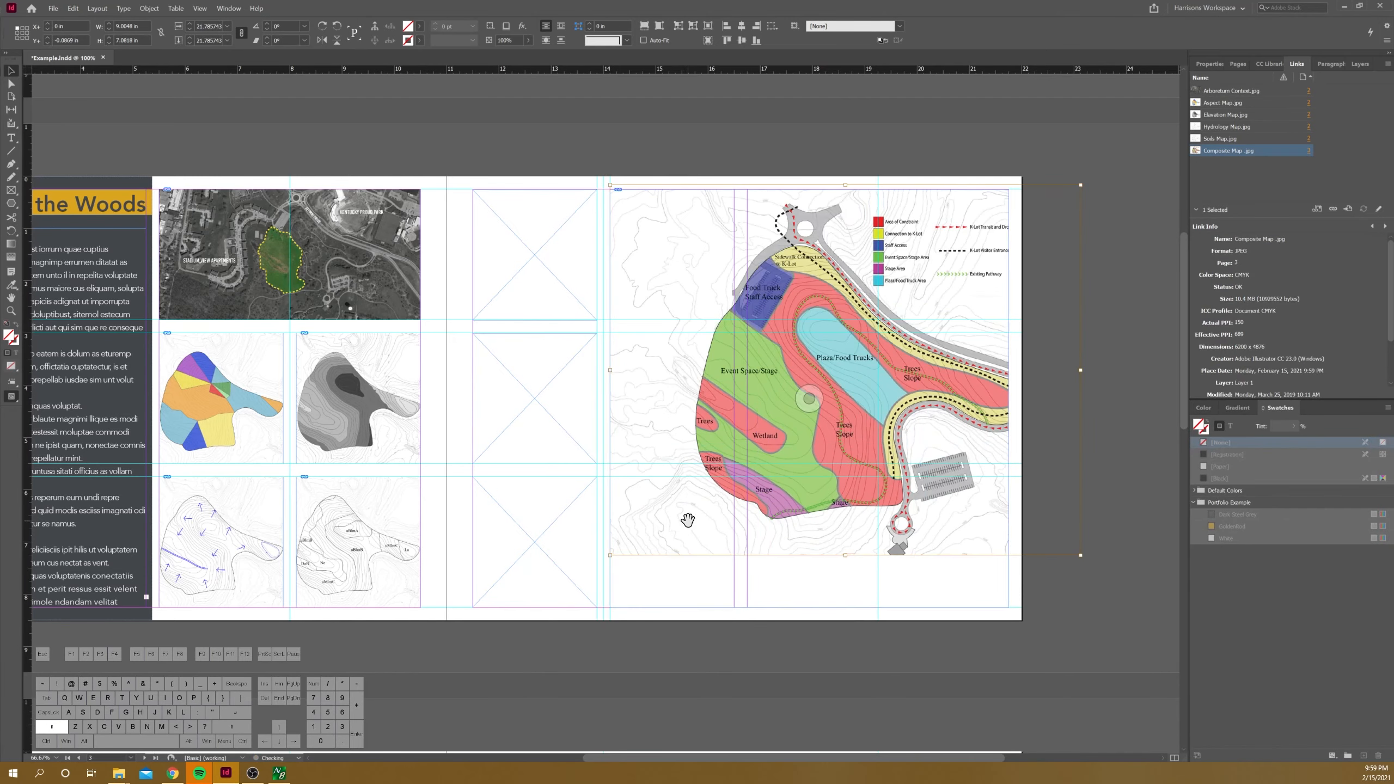
drag(610, 554, 540, 608)
key(Left)
key(Left)
key(Left)
key(Left)
key(Left)
key(Left)
key(Left)
key(Left)
key(Left)
key(Left)
key(Left)
key(Left)
key(Left)
key(Left)
key(Left)
key(Left)
key(Left)
key(Left)
key(Left)
key(Left)
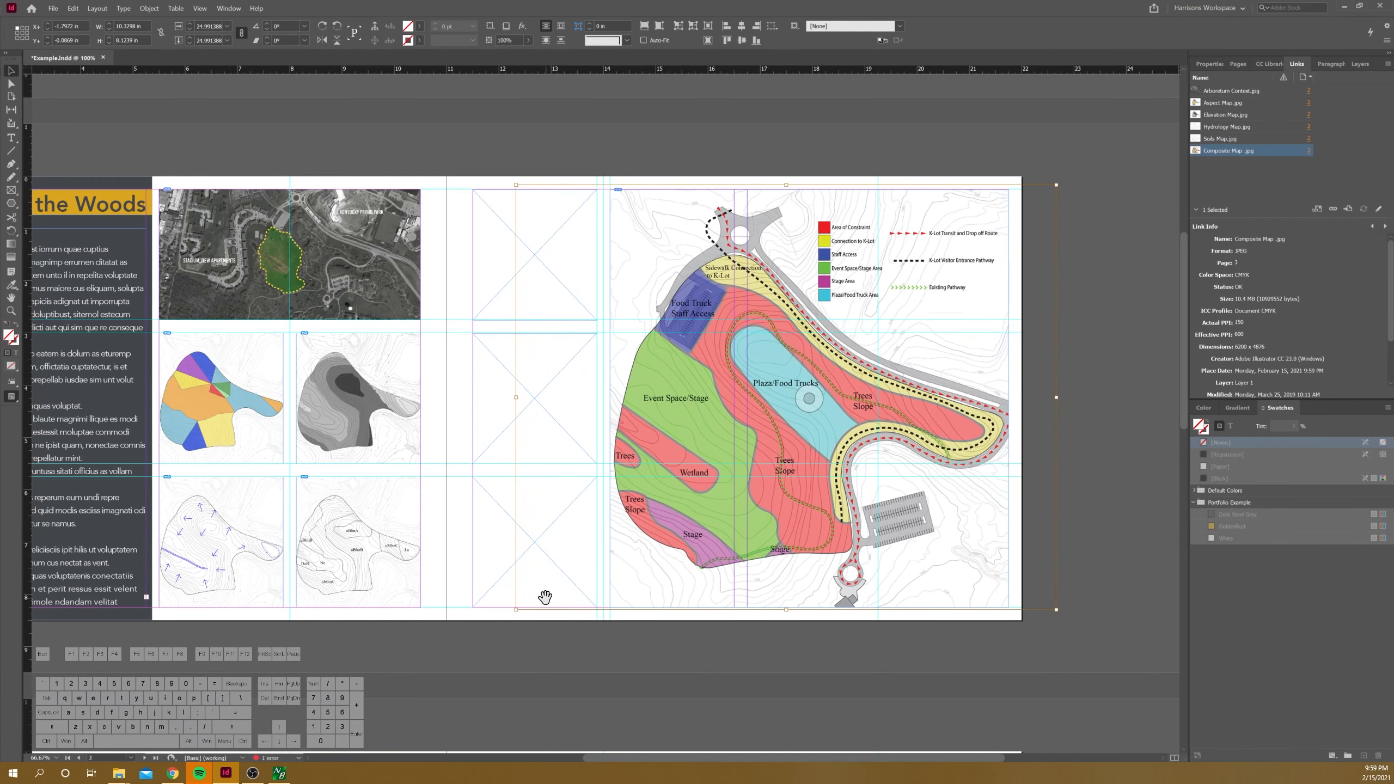
key(Left)
key(Left)
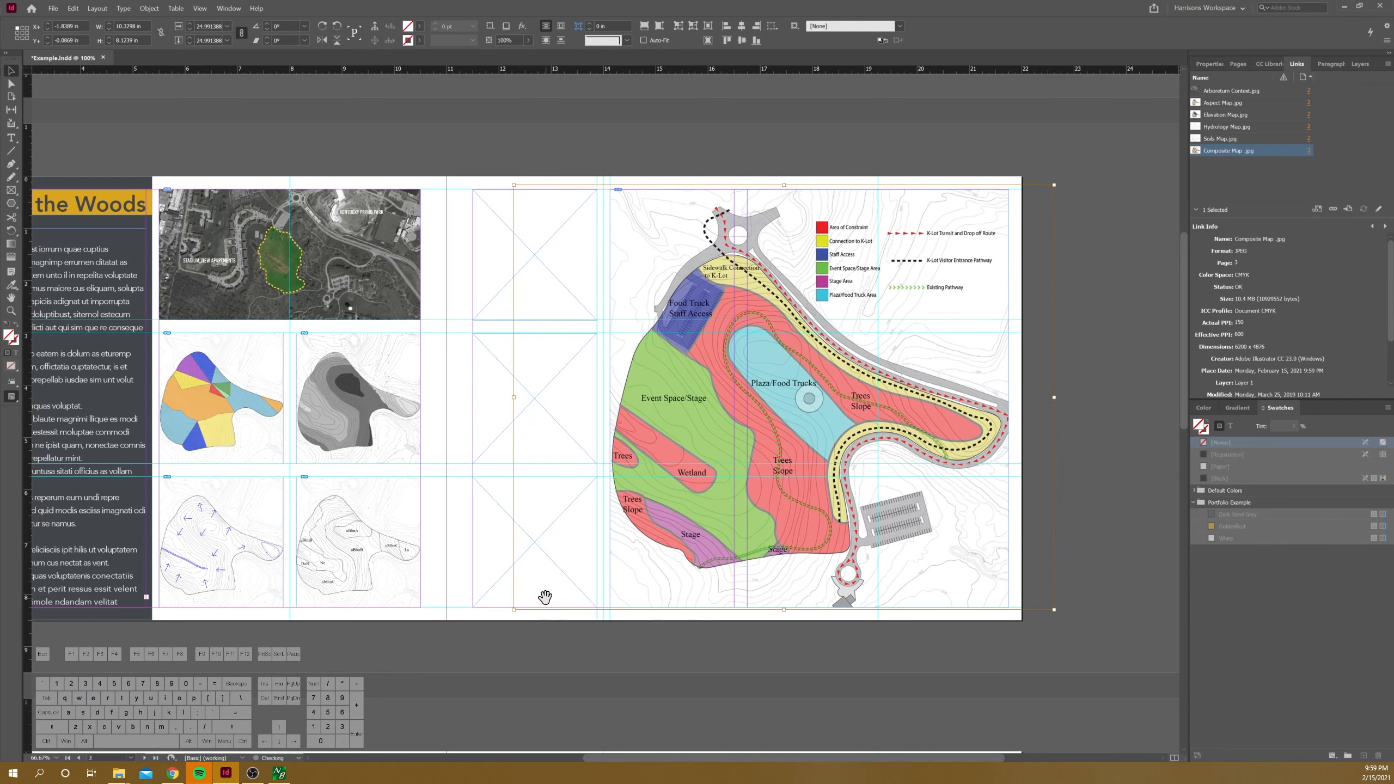
click(1159, 247)
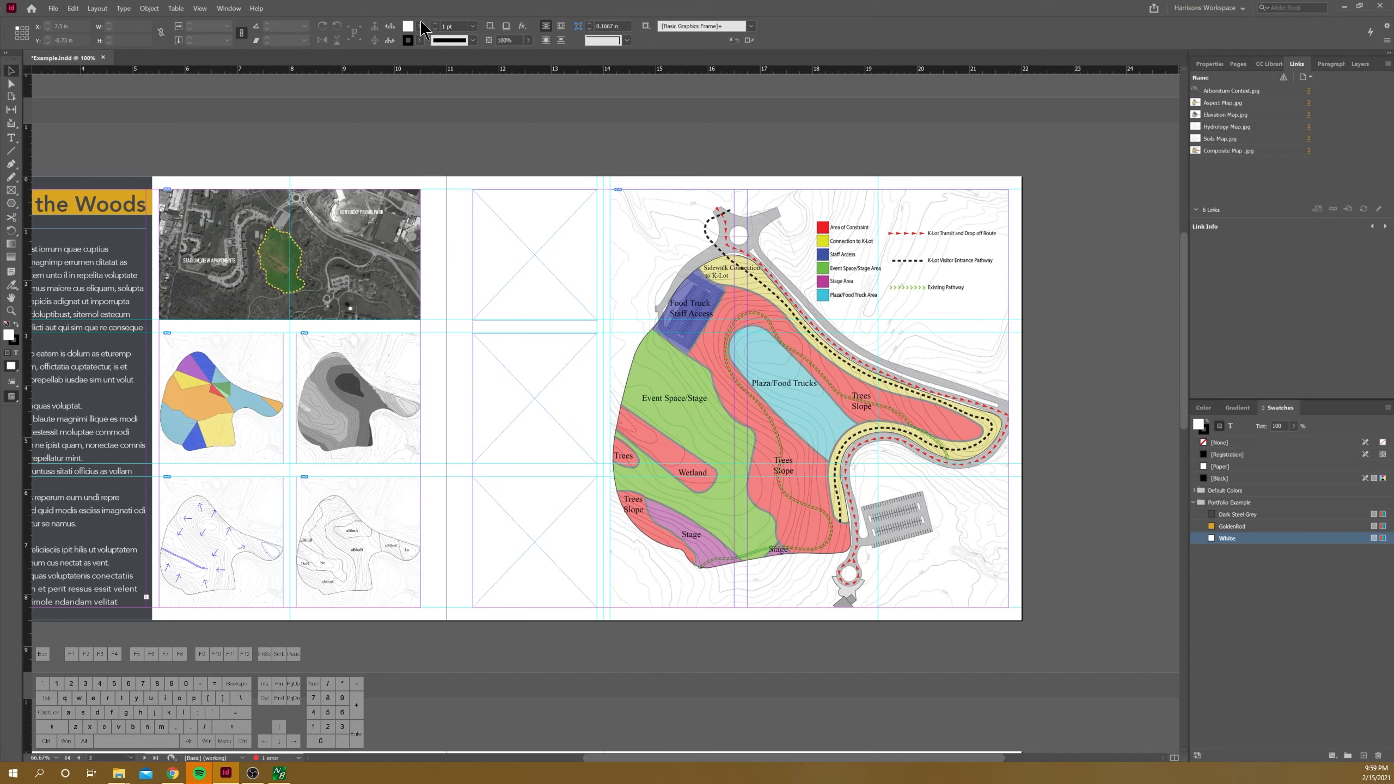
Step: Place Event Space Suitability Map.jpg from the Analysis folder in the top small frame of the column and fit it proportionally
click(119, 773)
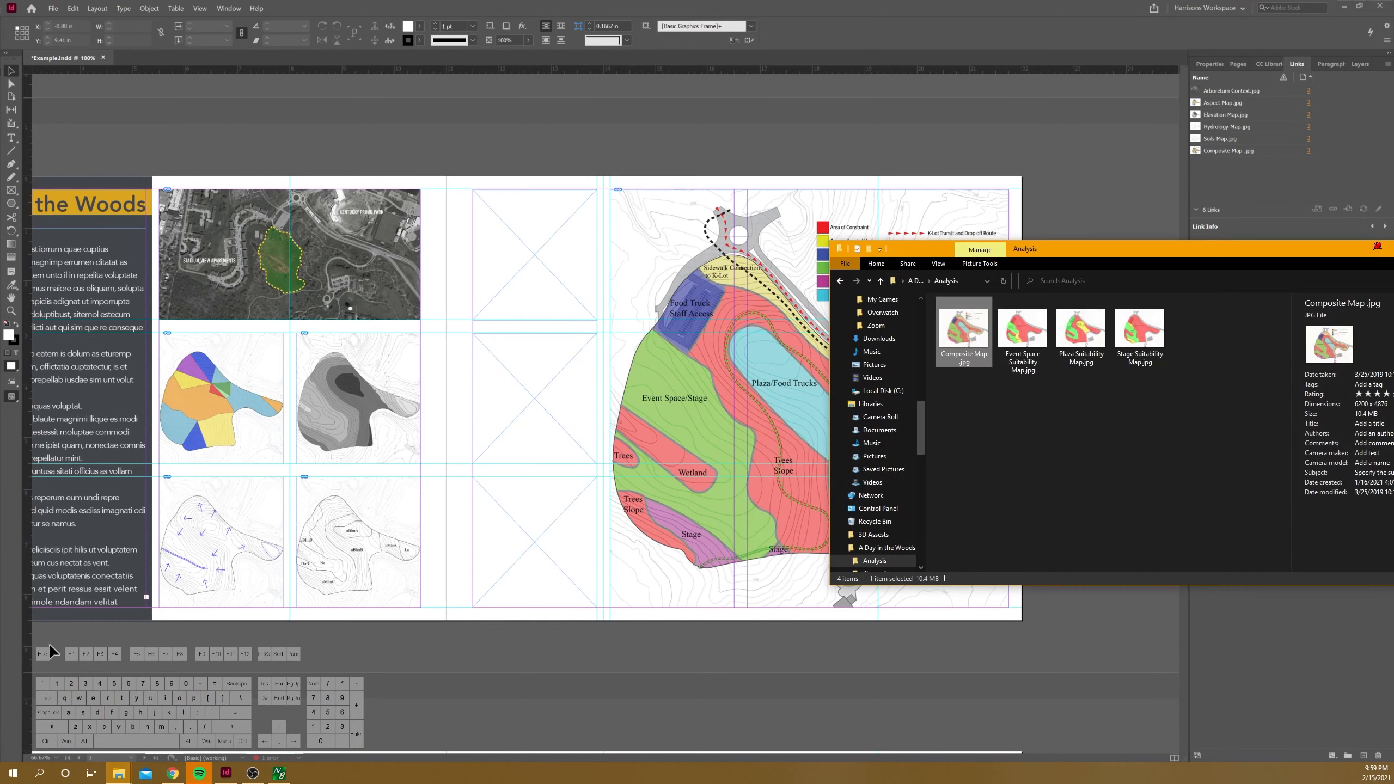
click(1040, 351)
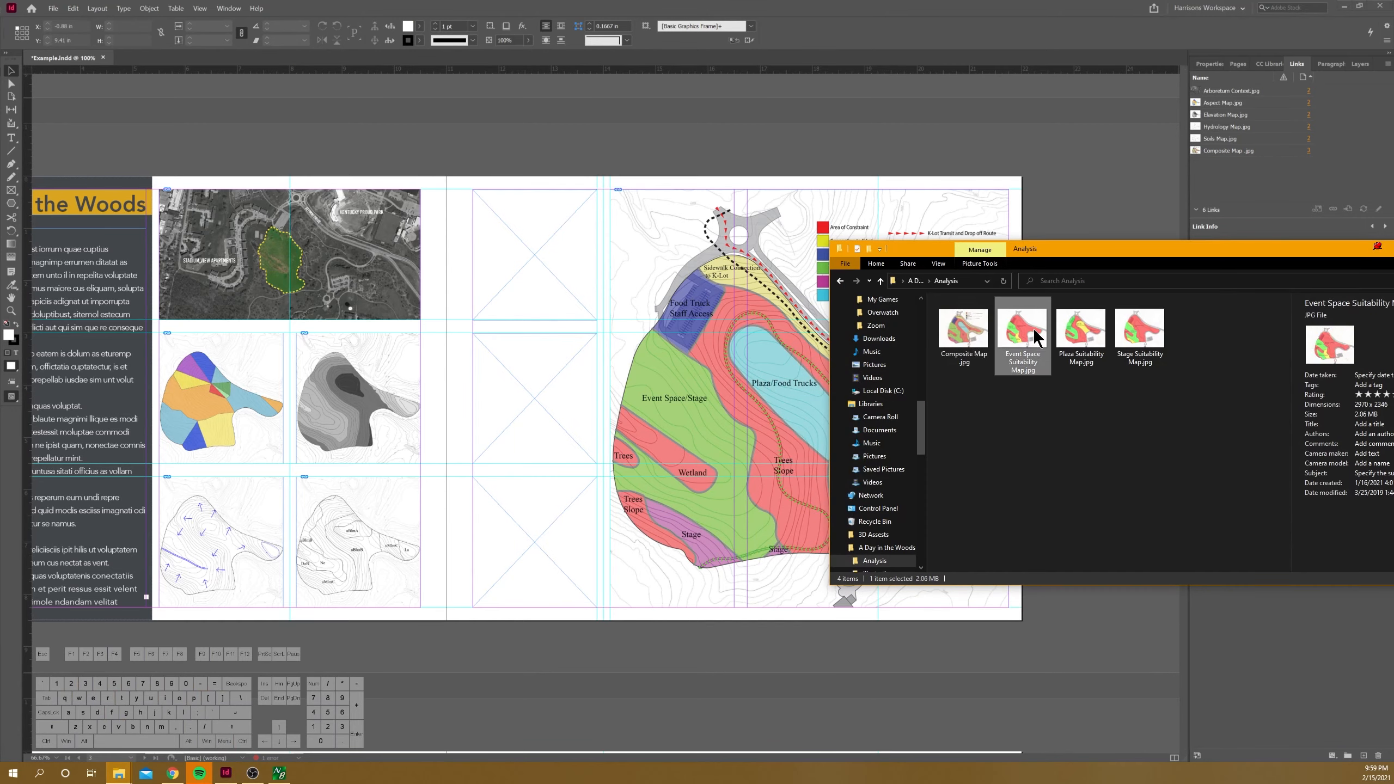
drag(1035, 336, 555, 249)
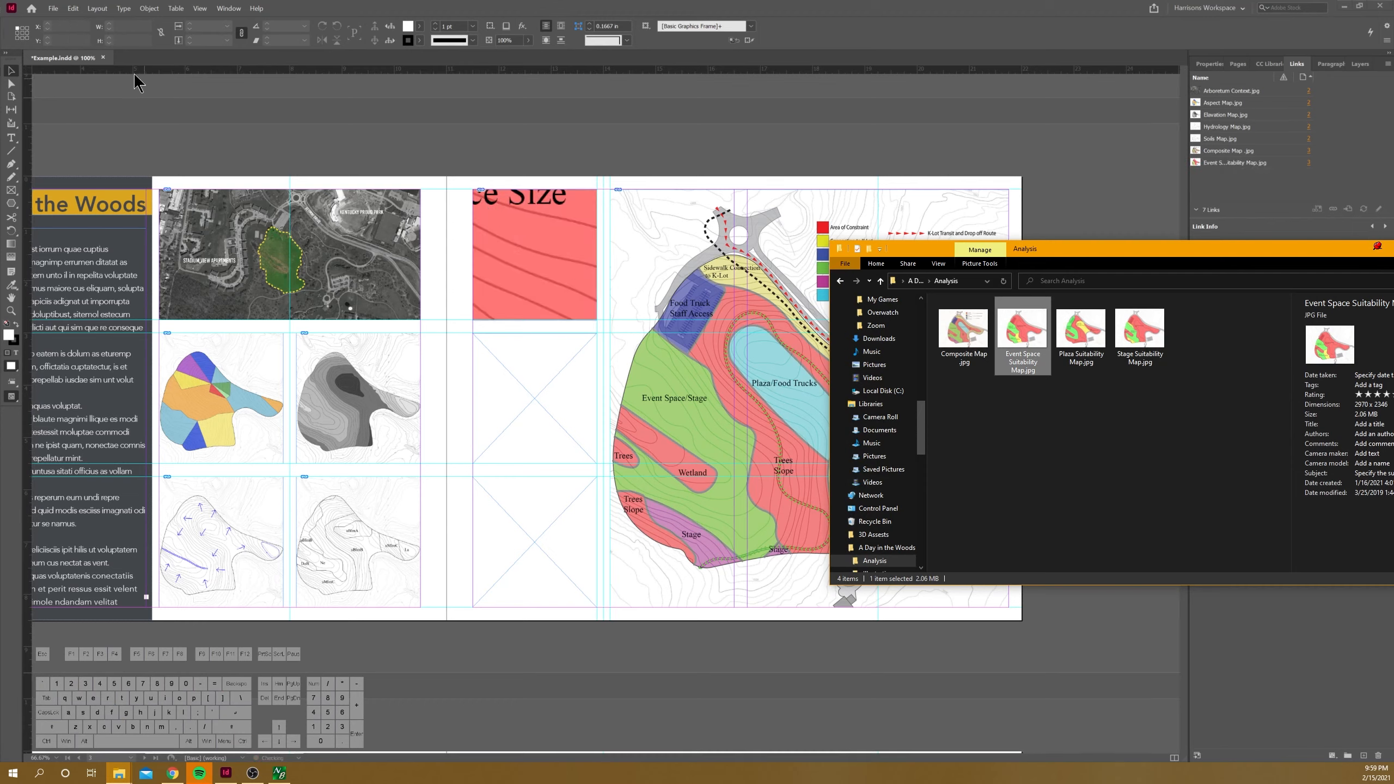
click(8, 81)
click(537, 255)
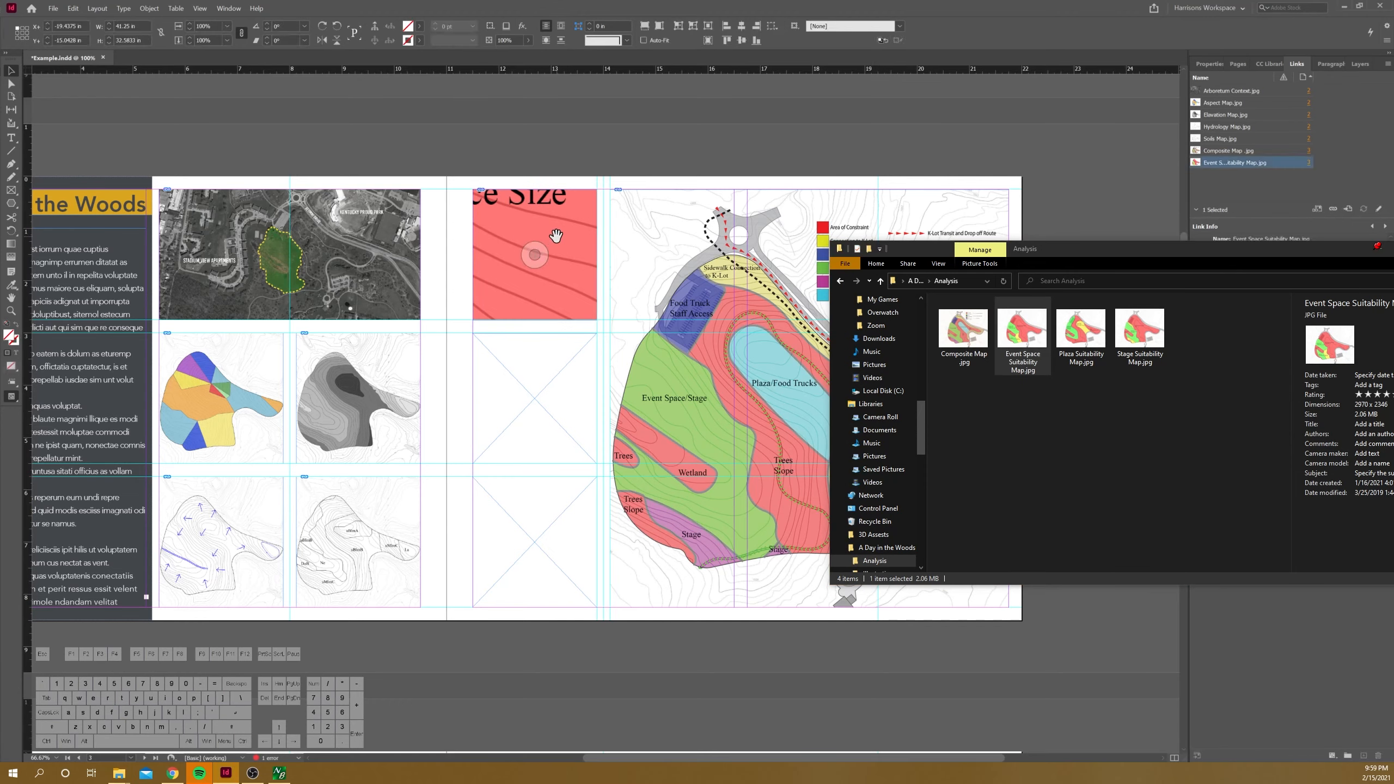
key(ctrl+alt+shift+e)
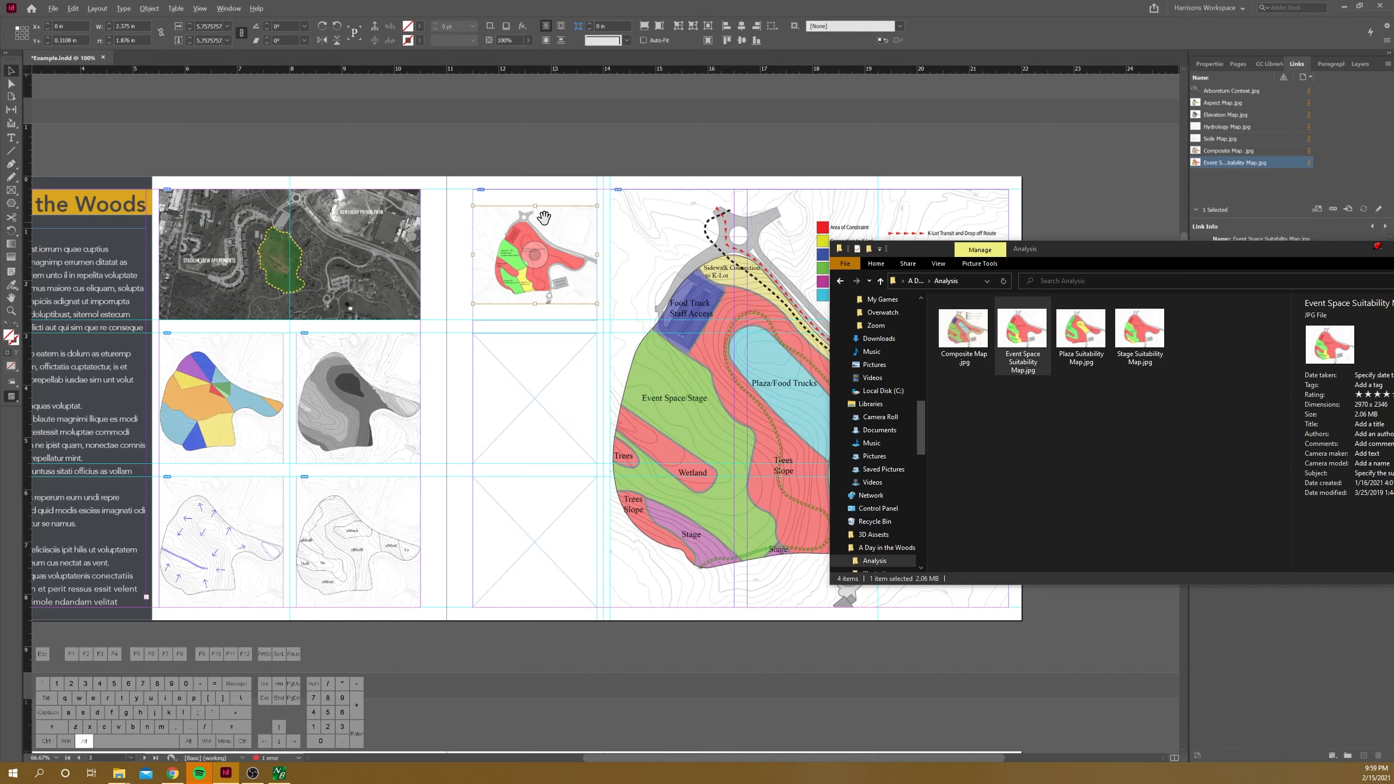
Step: Enlarge the event space map inside its frame to about 3.28 in by 2.59 in and nudge it left
scroll(530, 216, up, 1)
shift+click(610, 205)
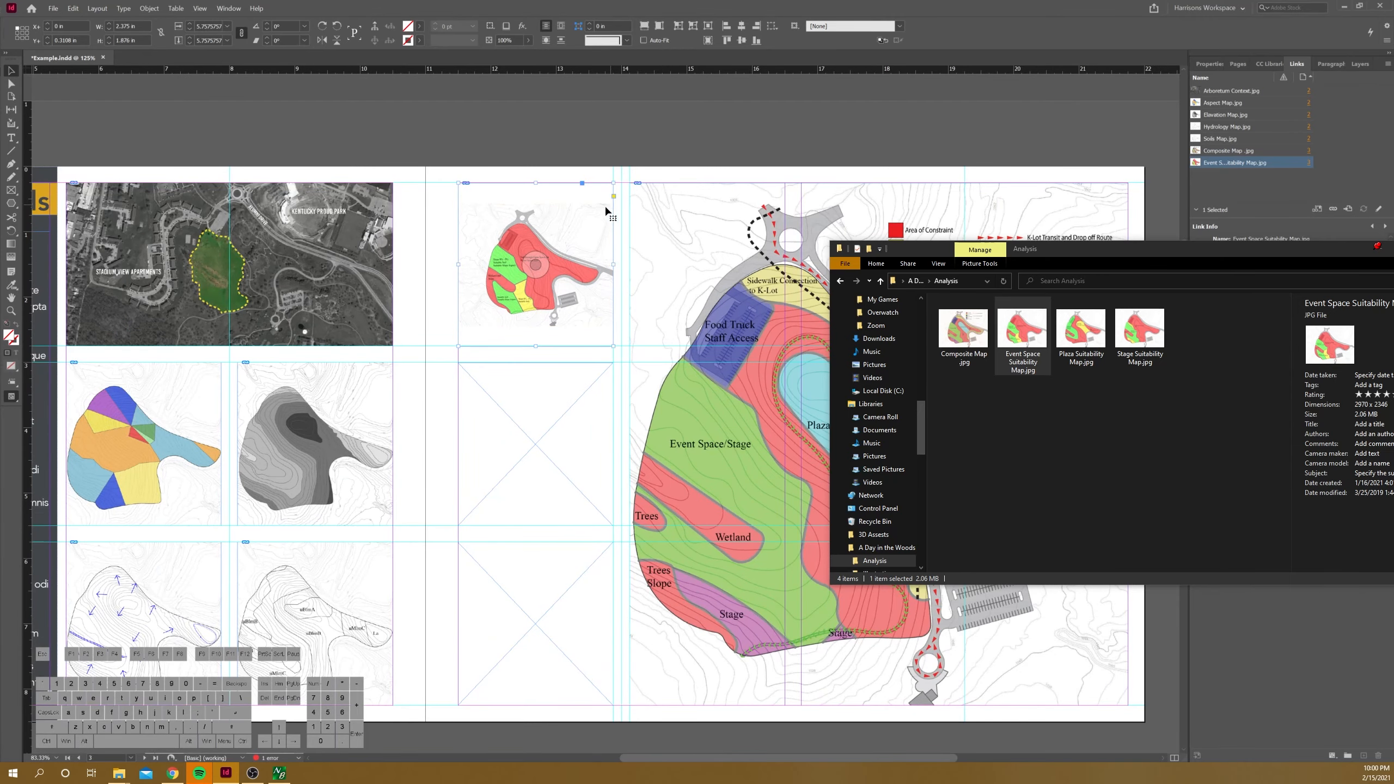
click(585, 225)
double_click(586, 225)
drag(613, 204, 642, 181)
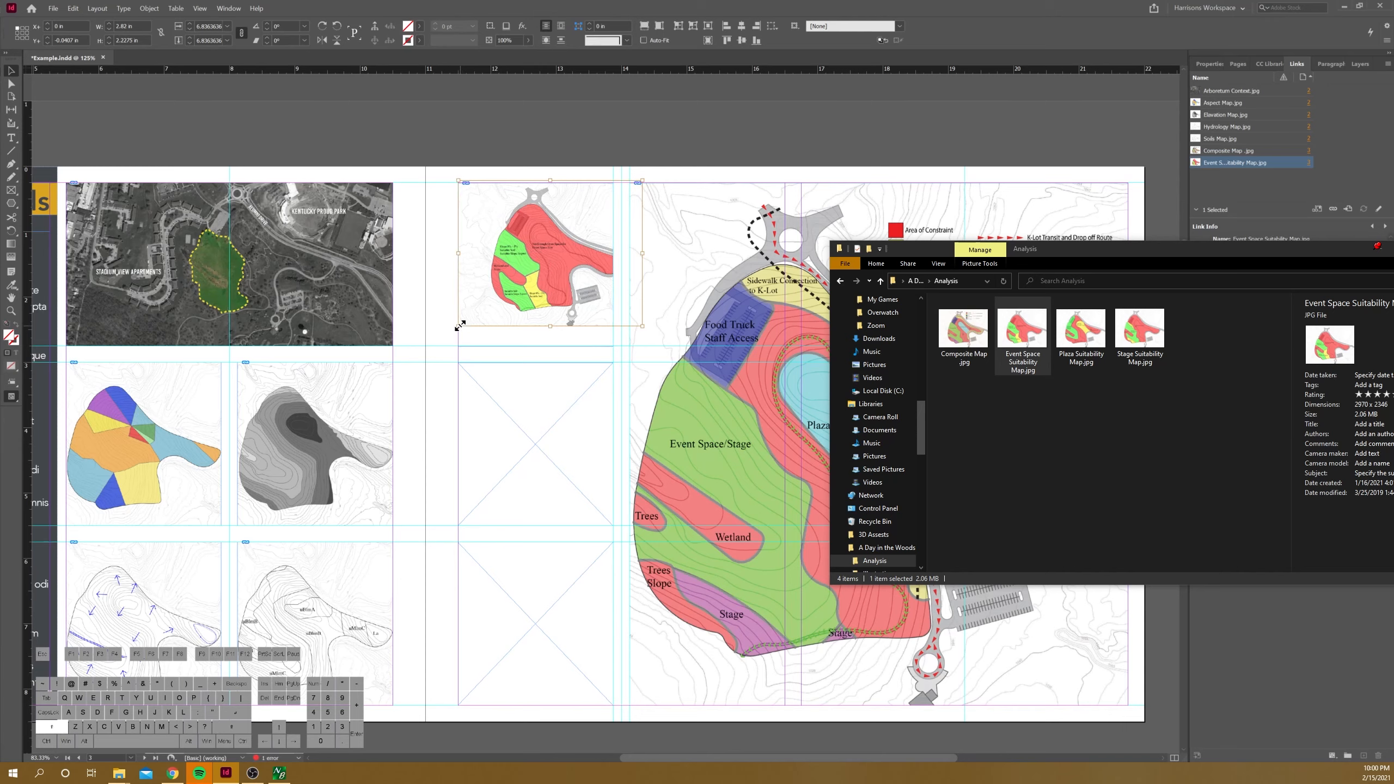
drag(460, 325, 427, 349)
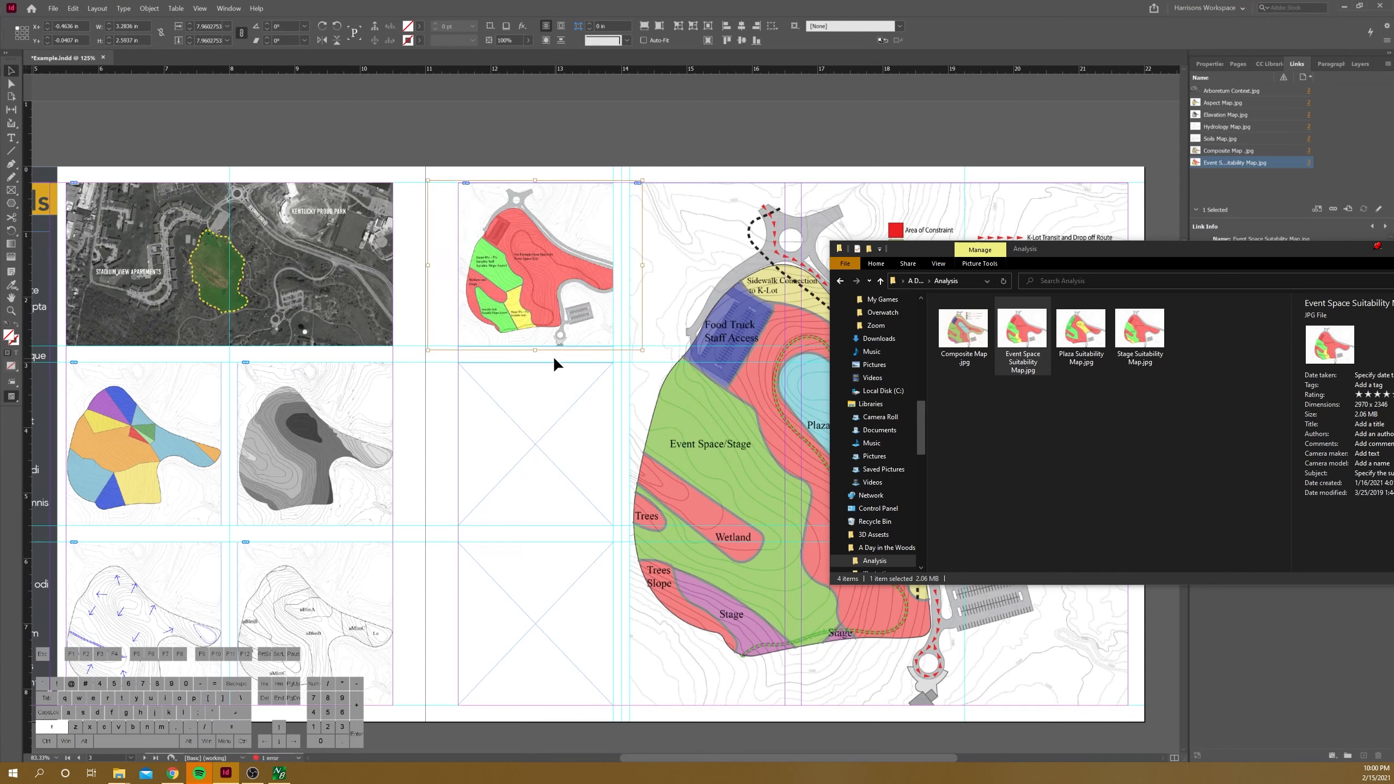
key(Left)
key(Left)
key(Left)
key(Left)
key(Left)
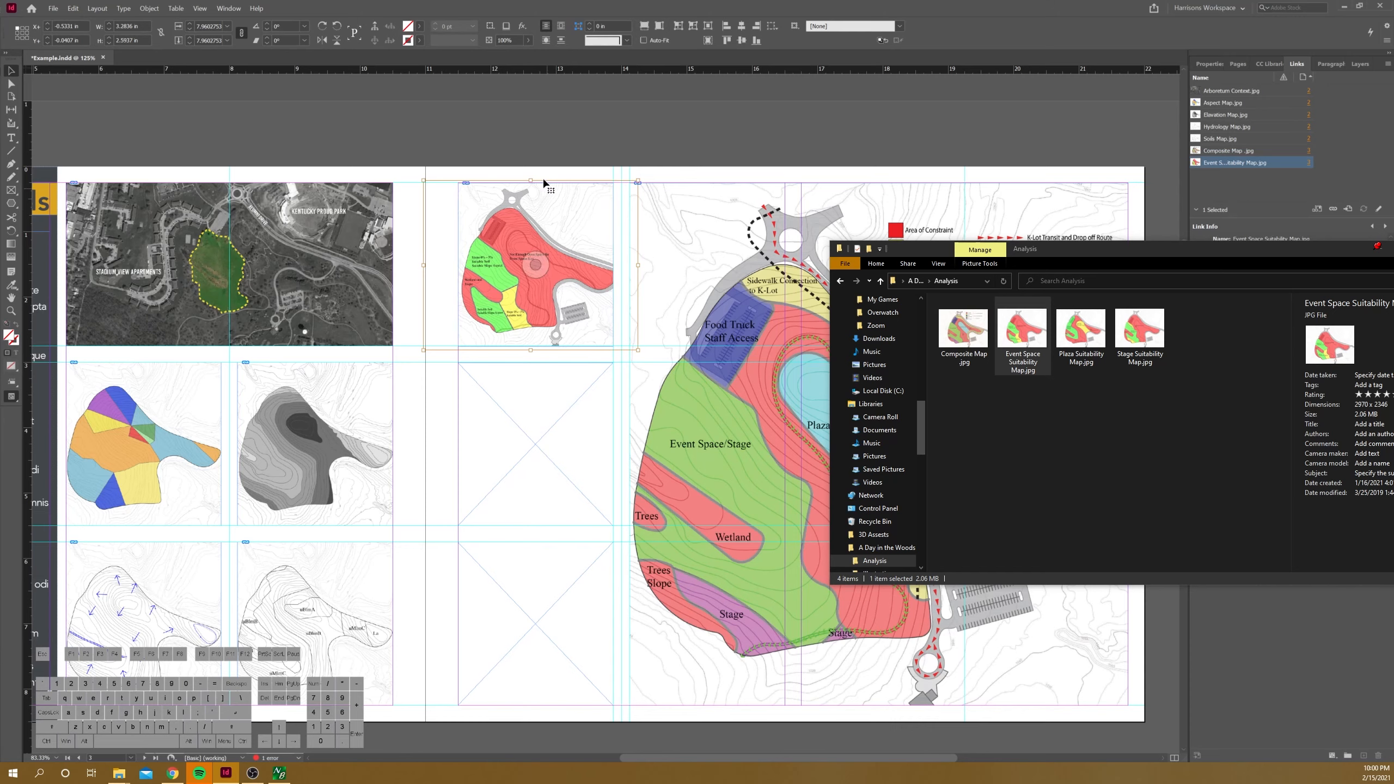
click(534, 133)
Step: Duplicate the event space map frame onto the middle and bottom frames of the column
drag(504, 221, 503, 399)
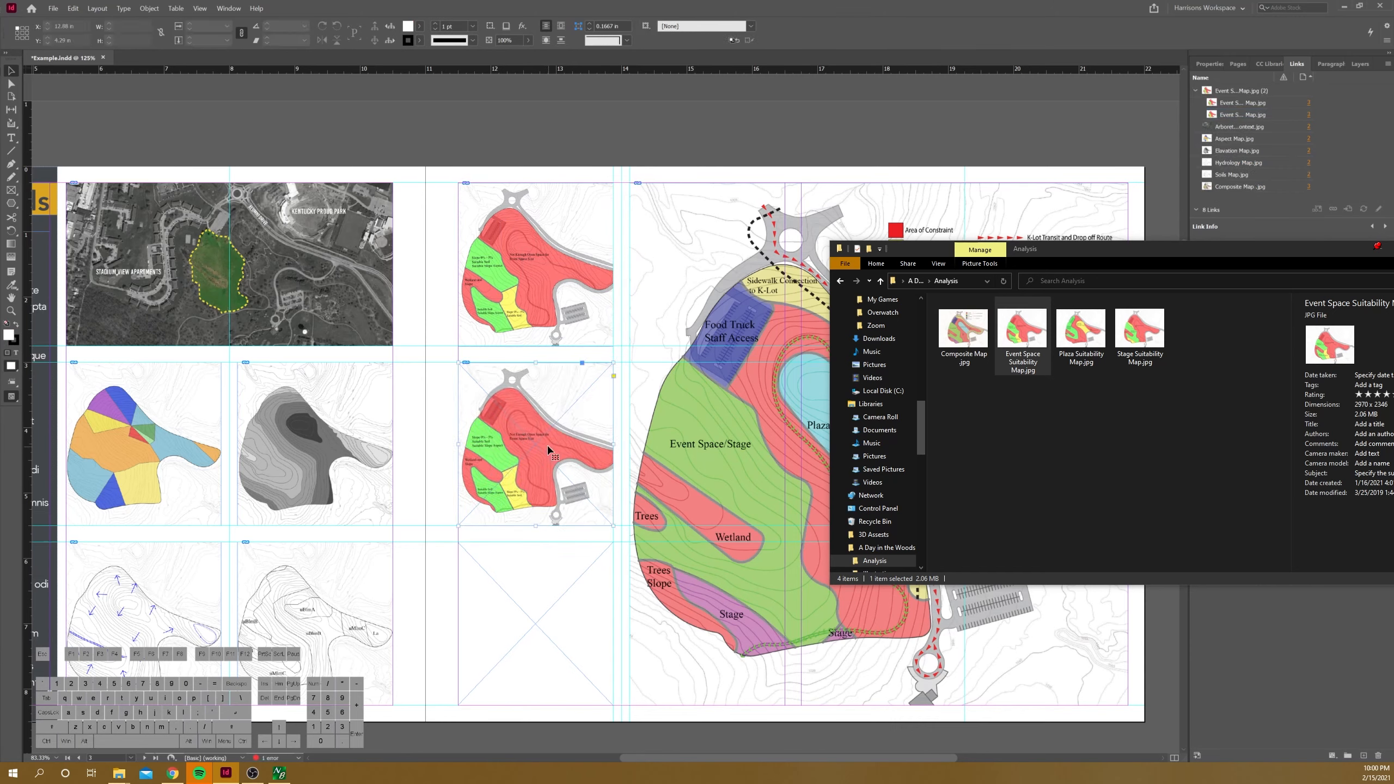
scroll(536, 445, down, 2)
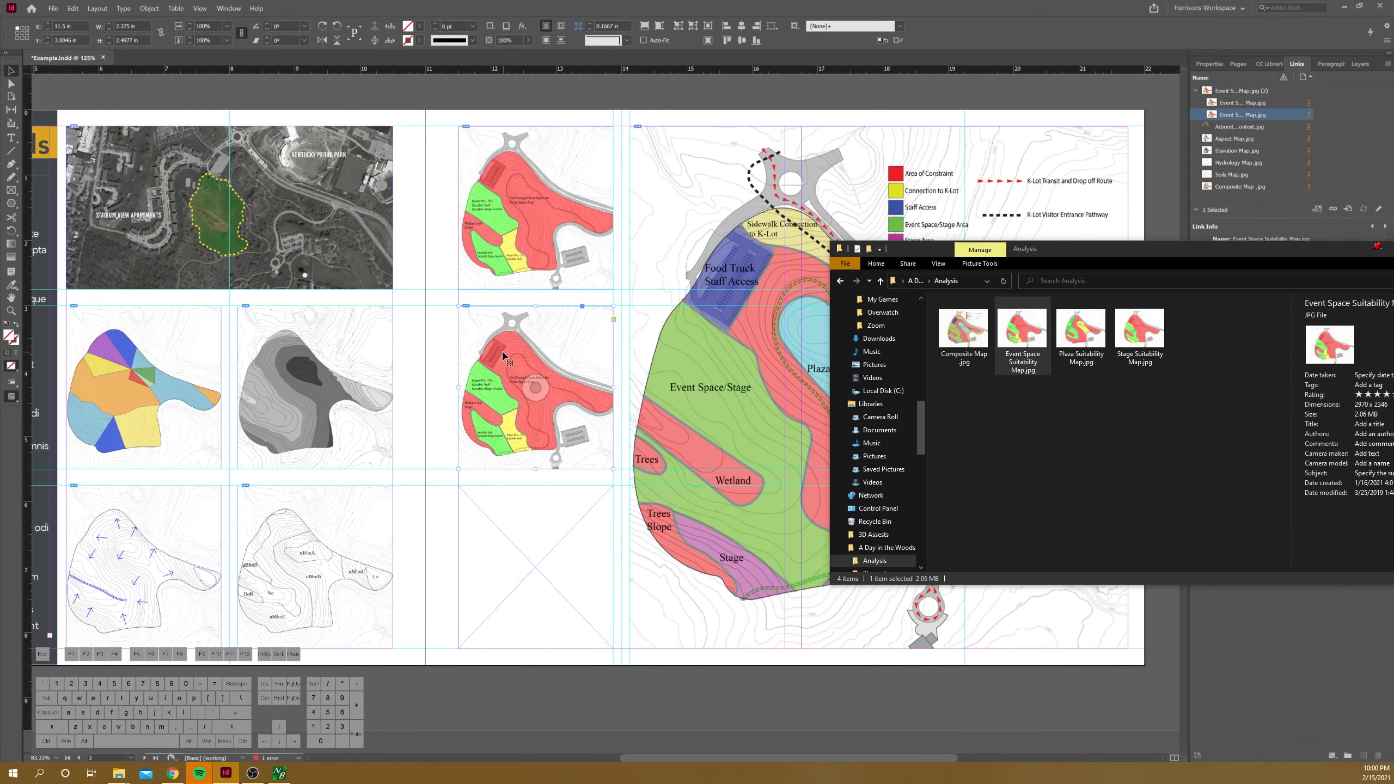
drag(503, 355, 492, 530)
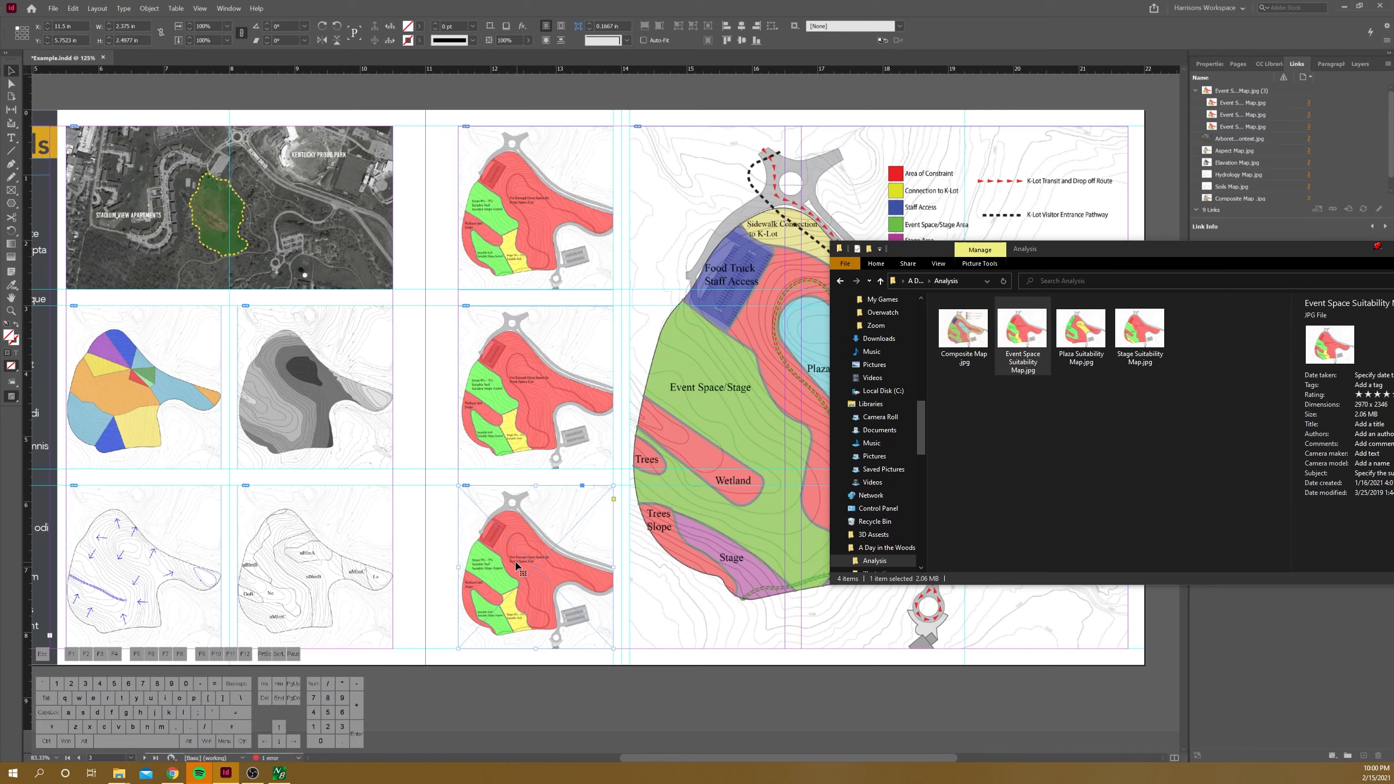
Step: Relink the middle map copy to Plaza Suitability Map.jpg in the A Day in the Woods project's Analysis folder
click(560, 362)
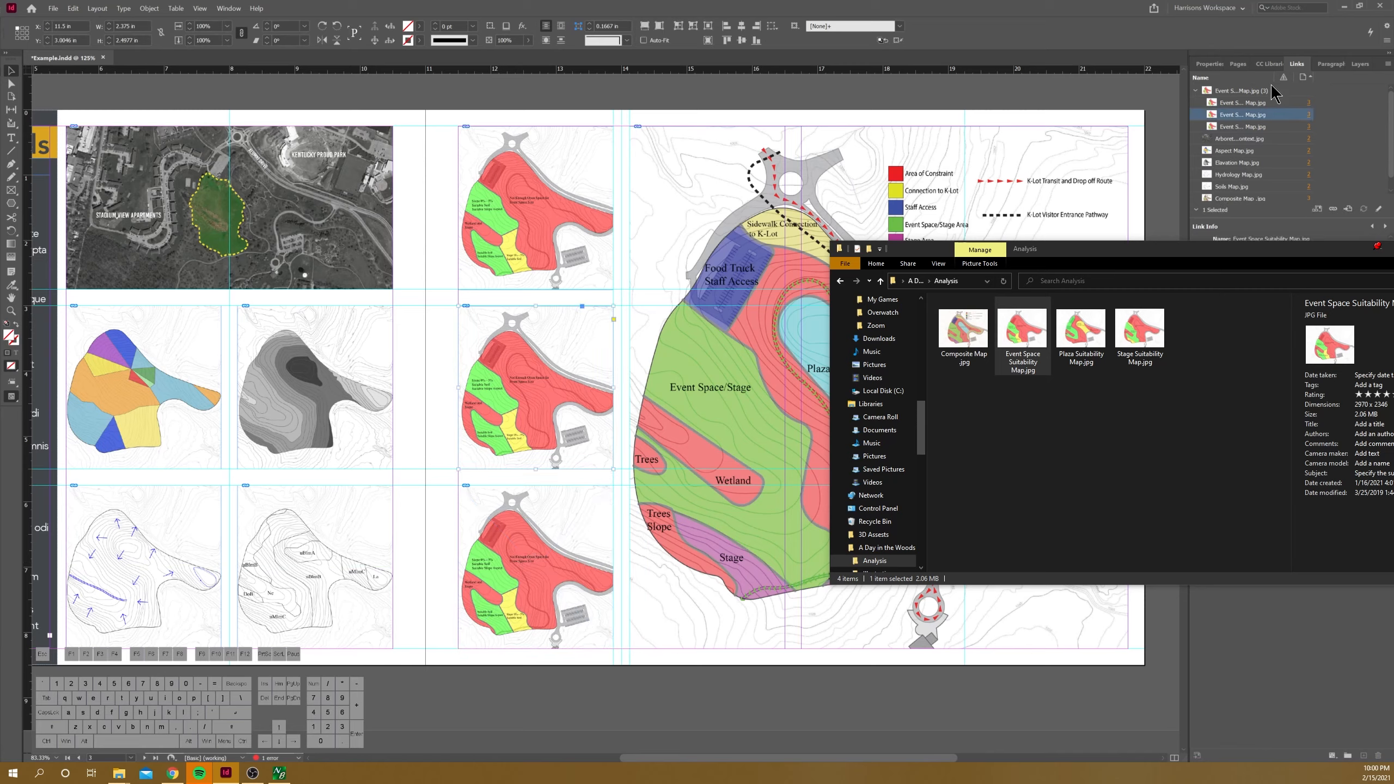
right_click(1262, 116)
click(1274, 121)
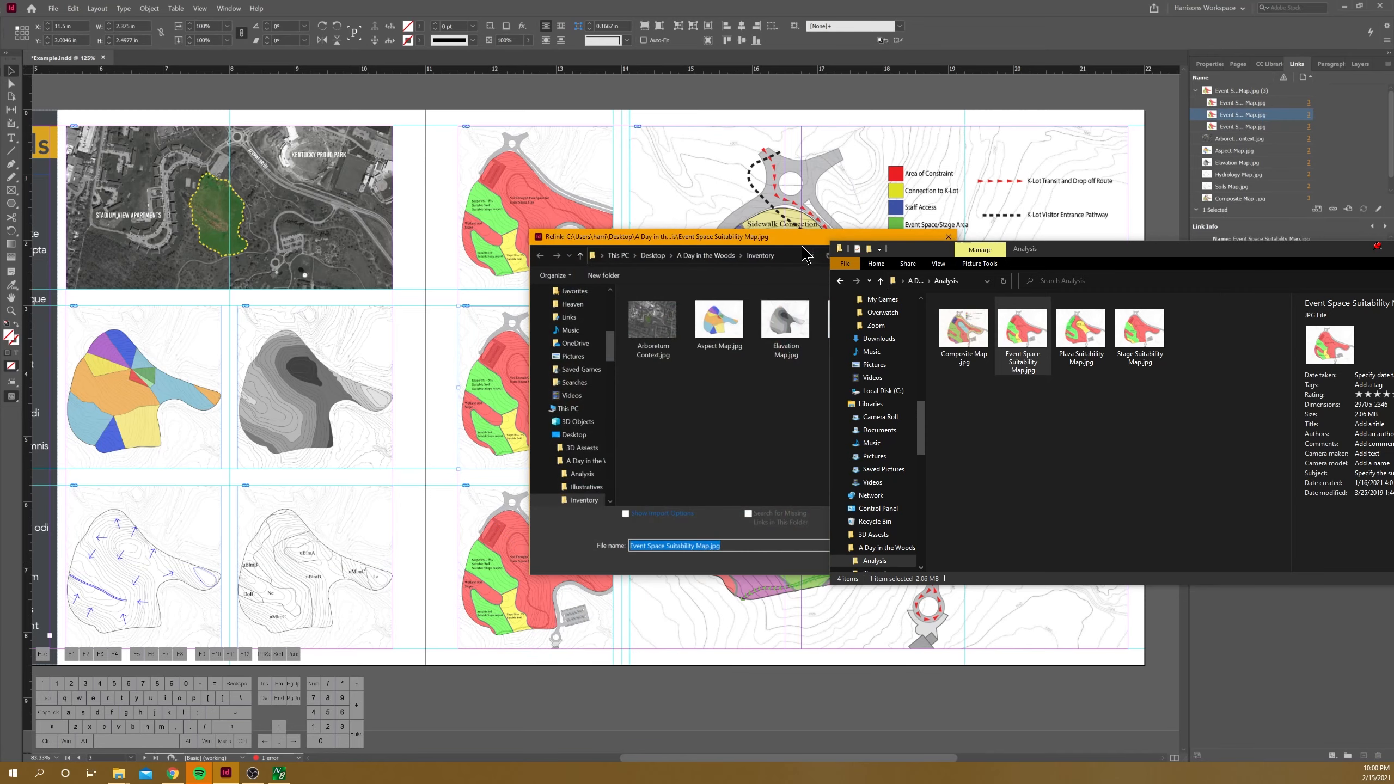
drag(878, 240, 867, 212)
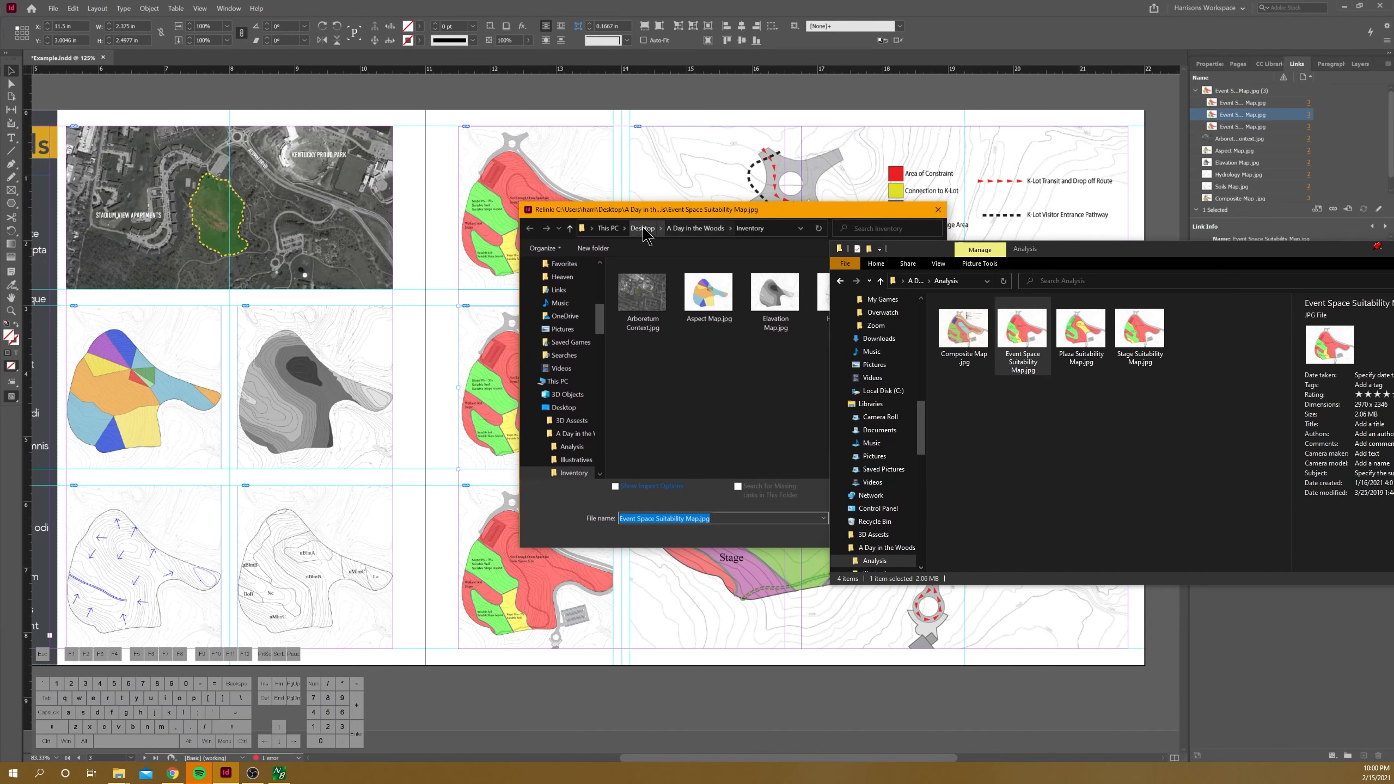
click(693, 229)
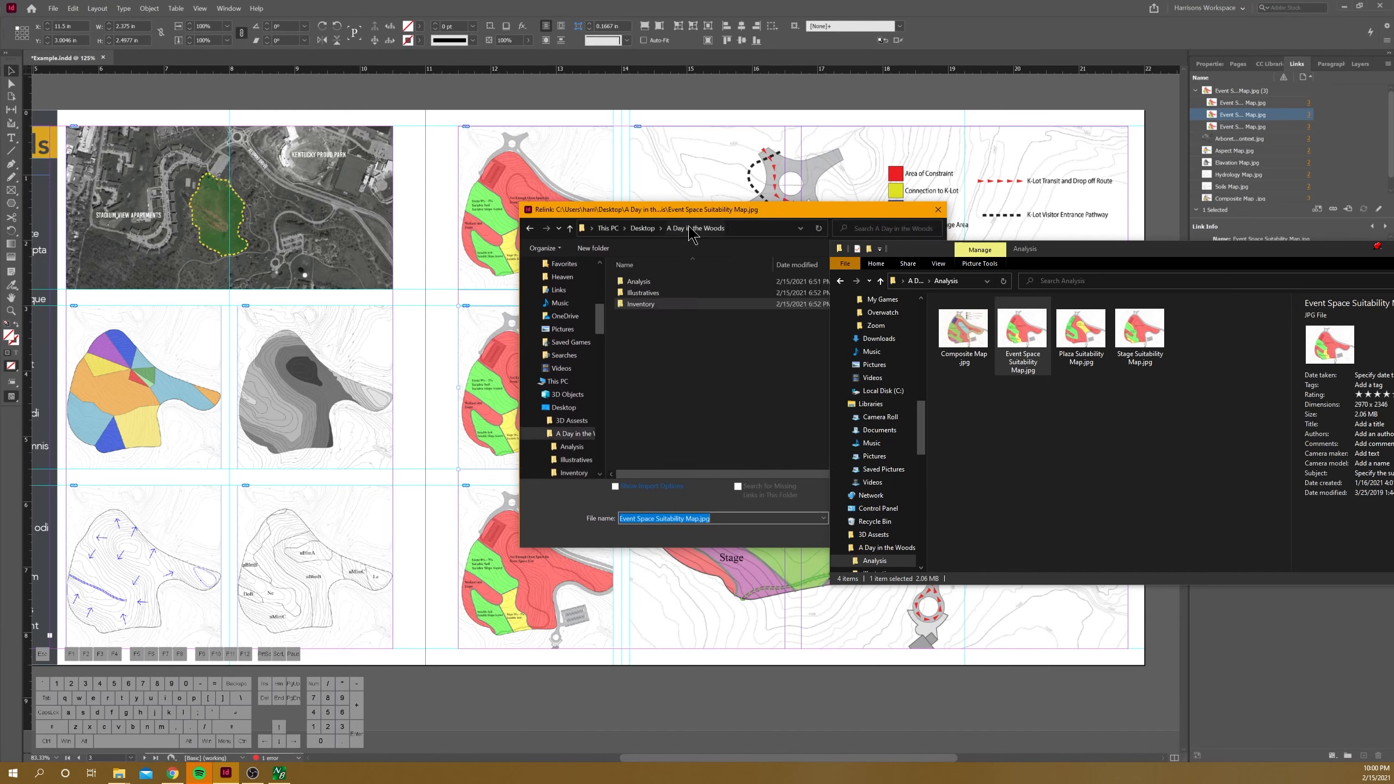
double_click(656, 282)
click(775, 297)
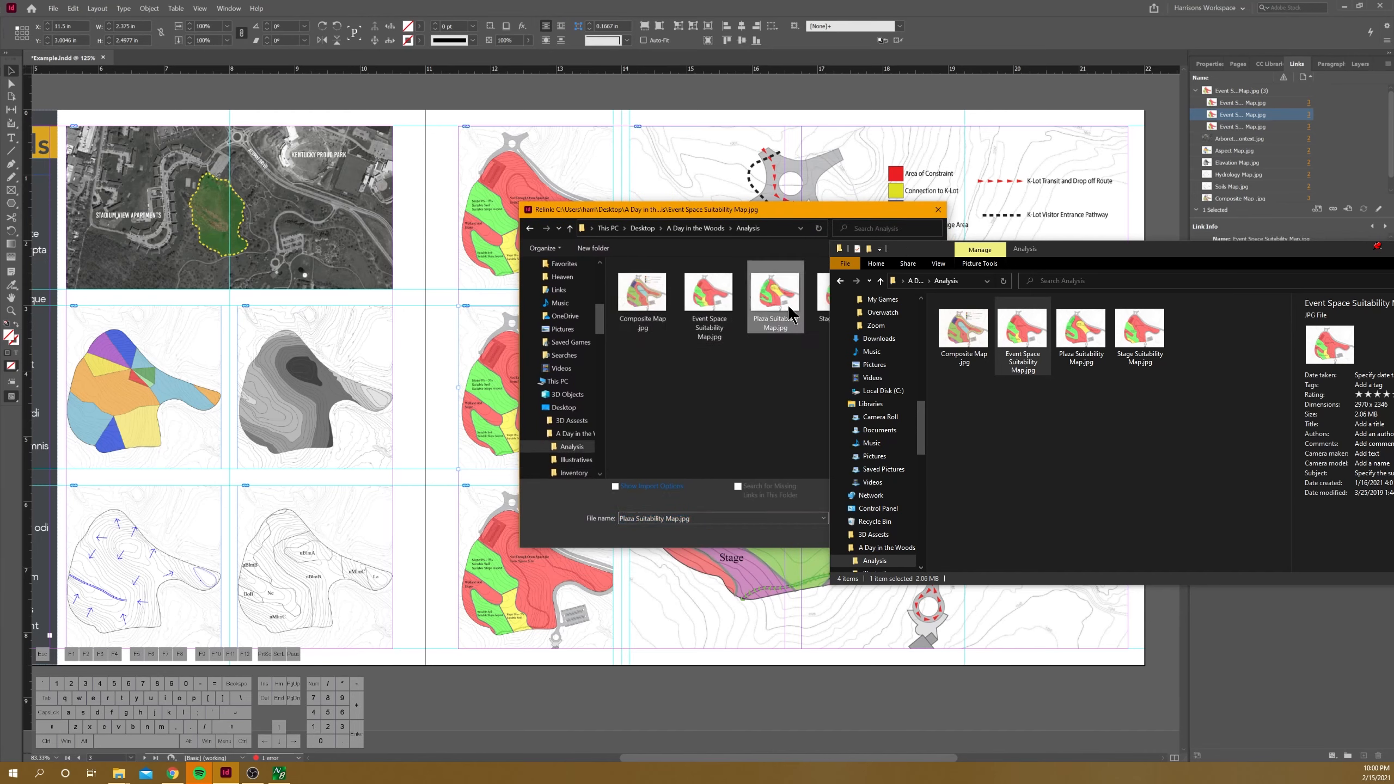
drag(750, 210, 566, 220)
click(690, 544)
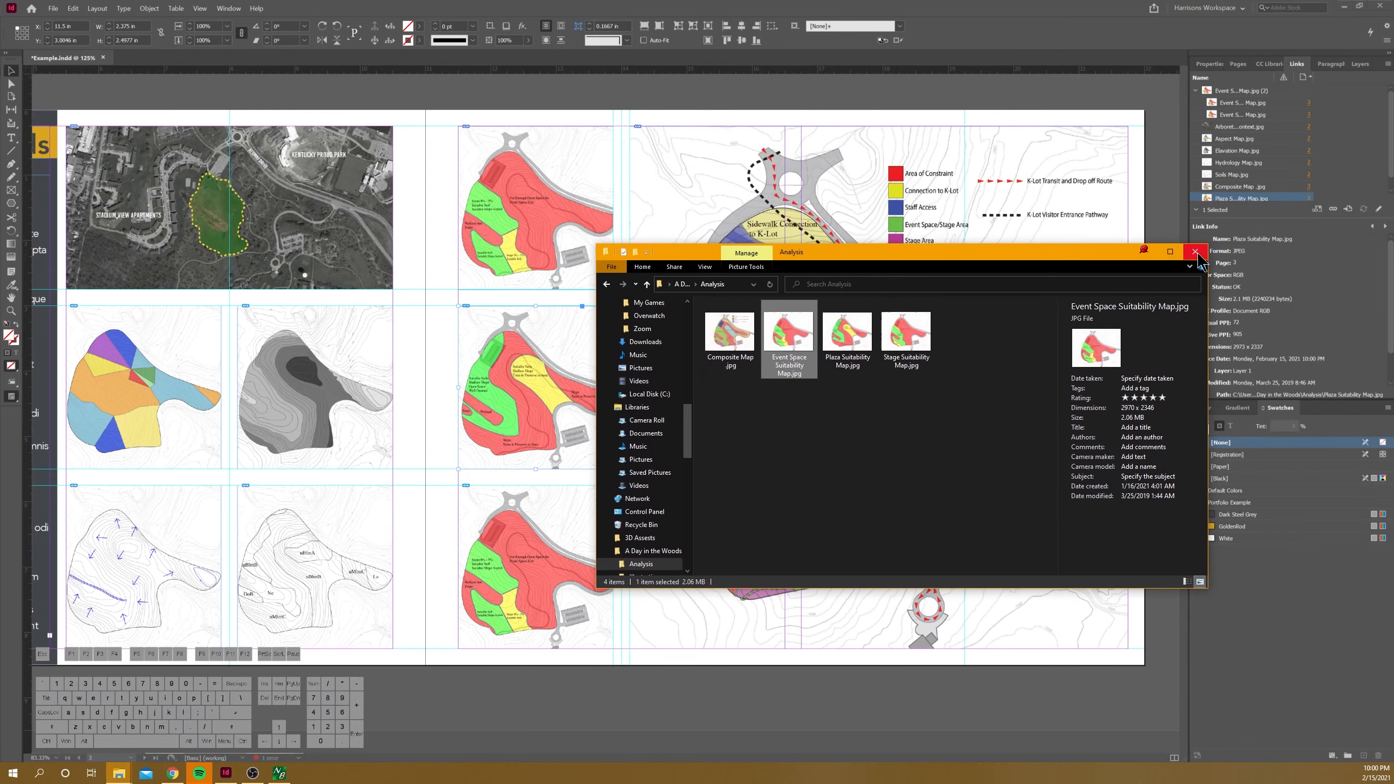
Step: Relink the bottom map copy to Stage Suitability Map.jpg in the Analysis folder and deselect it
click(537, 568)
right_click(1259, 114)
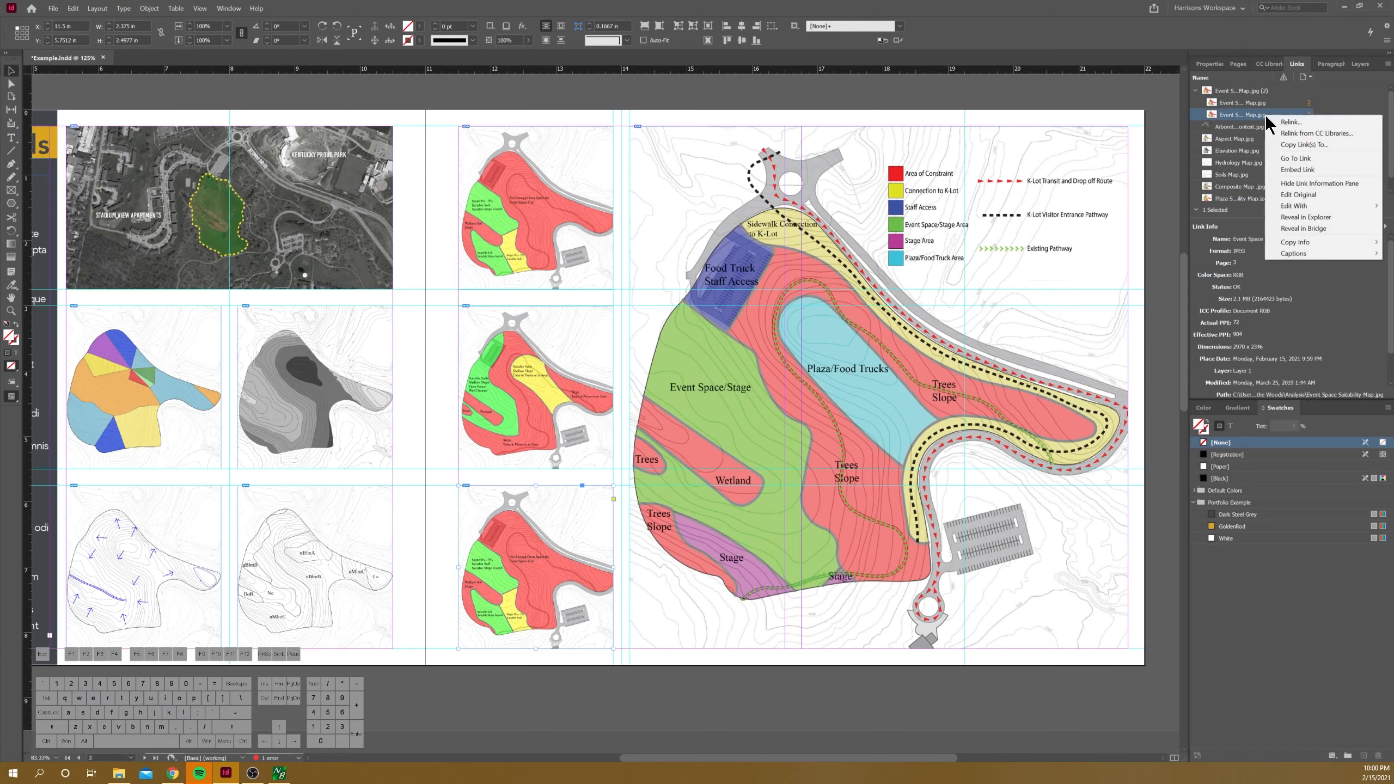
click(1278, 121)
click(846, 327)
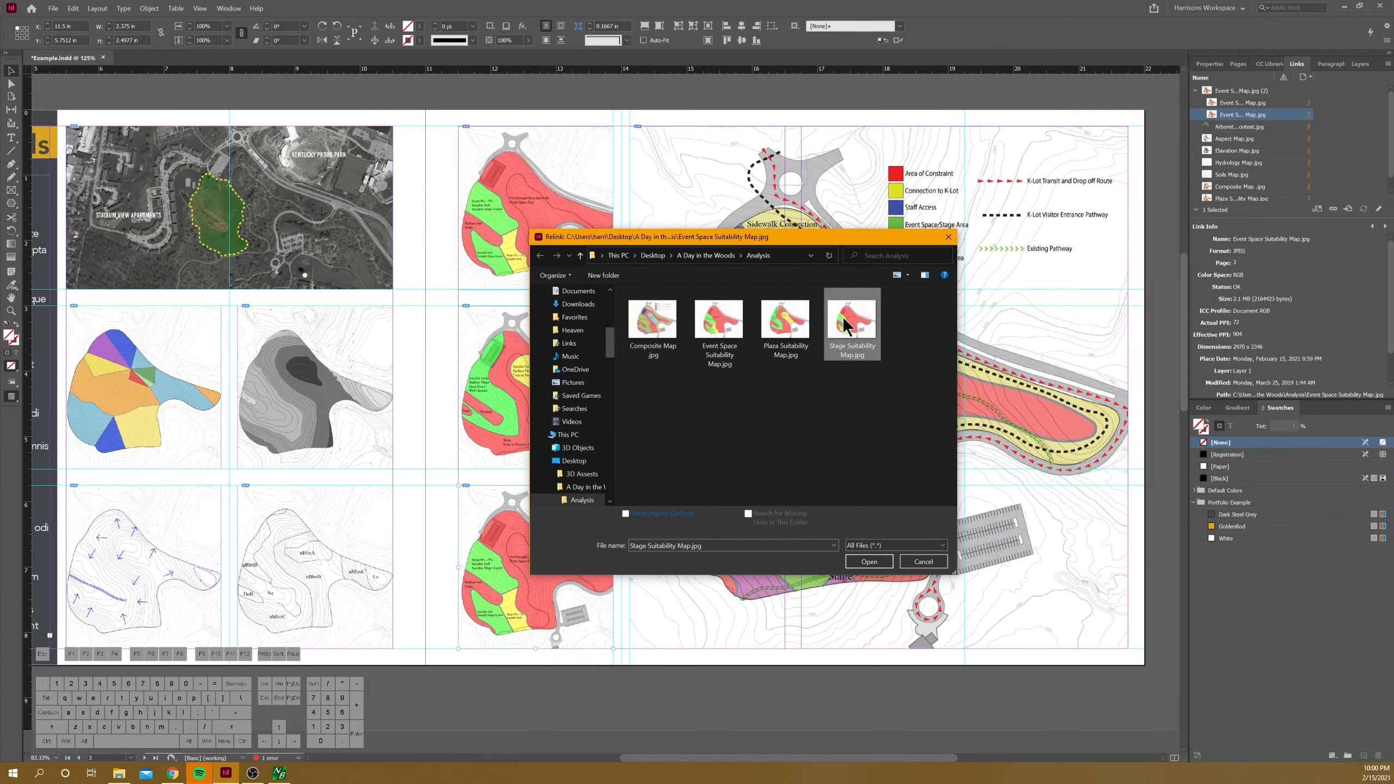
click(868, 561)
scroll(730, 239, down, 1)
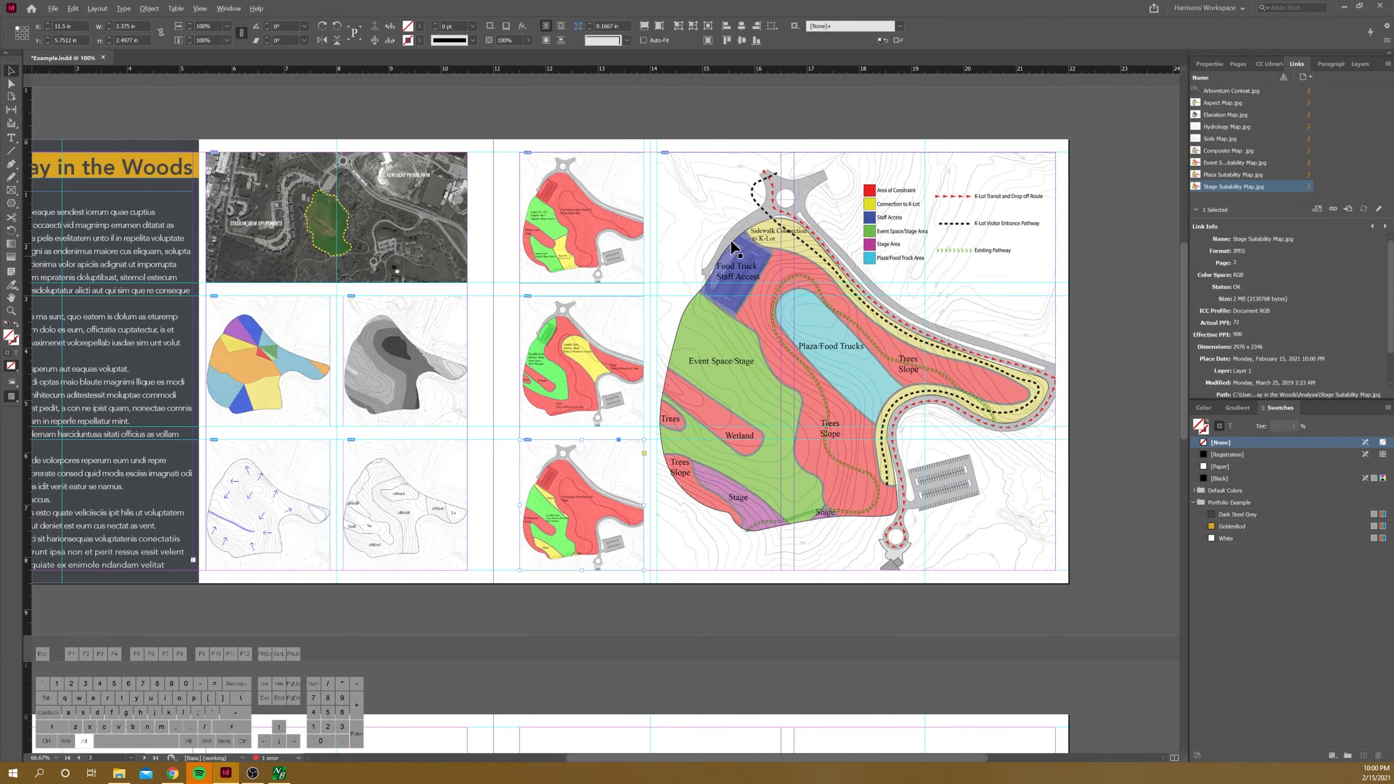
click(1097, 308)
Step: Draw an 11 in by 8.5 in image frame covering the whole left page of the next blank spread
scroll(868, 472, down, 1)
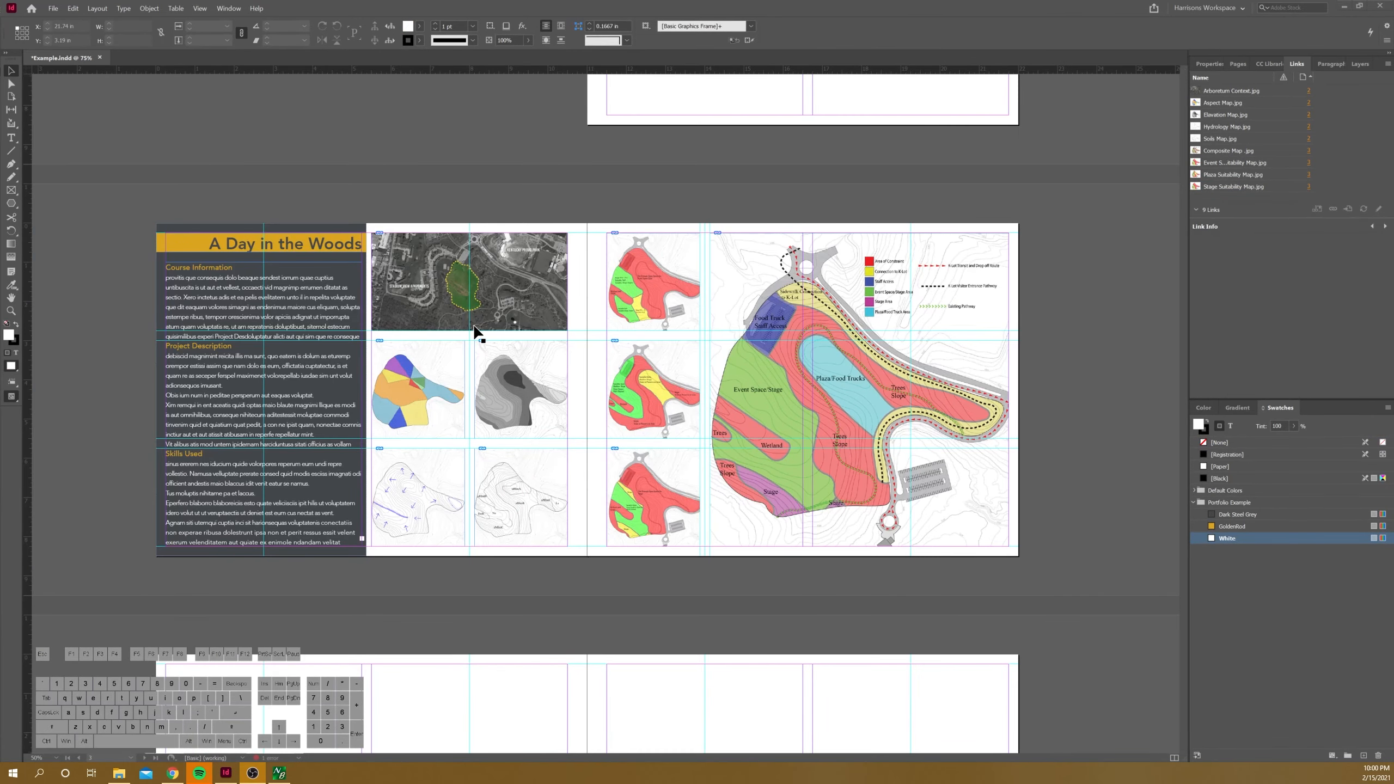
scroll(467, 335, up, 1)
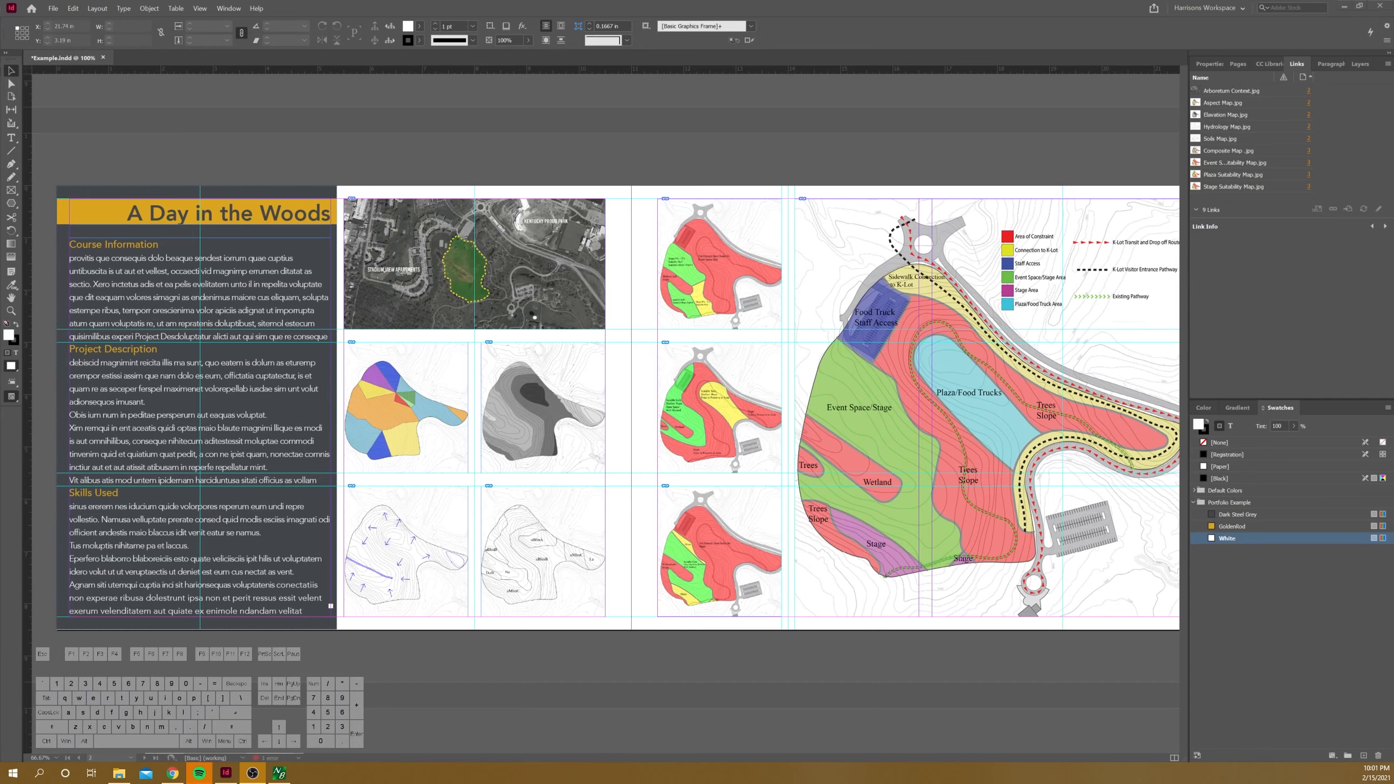
key(ctrl+minus)
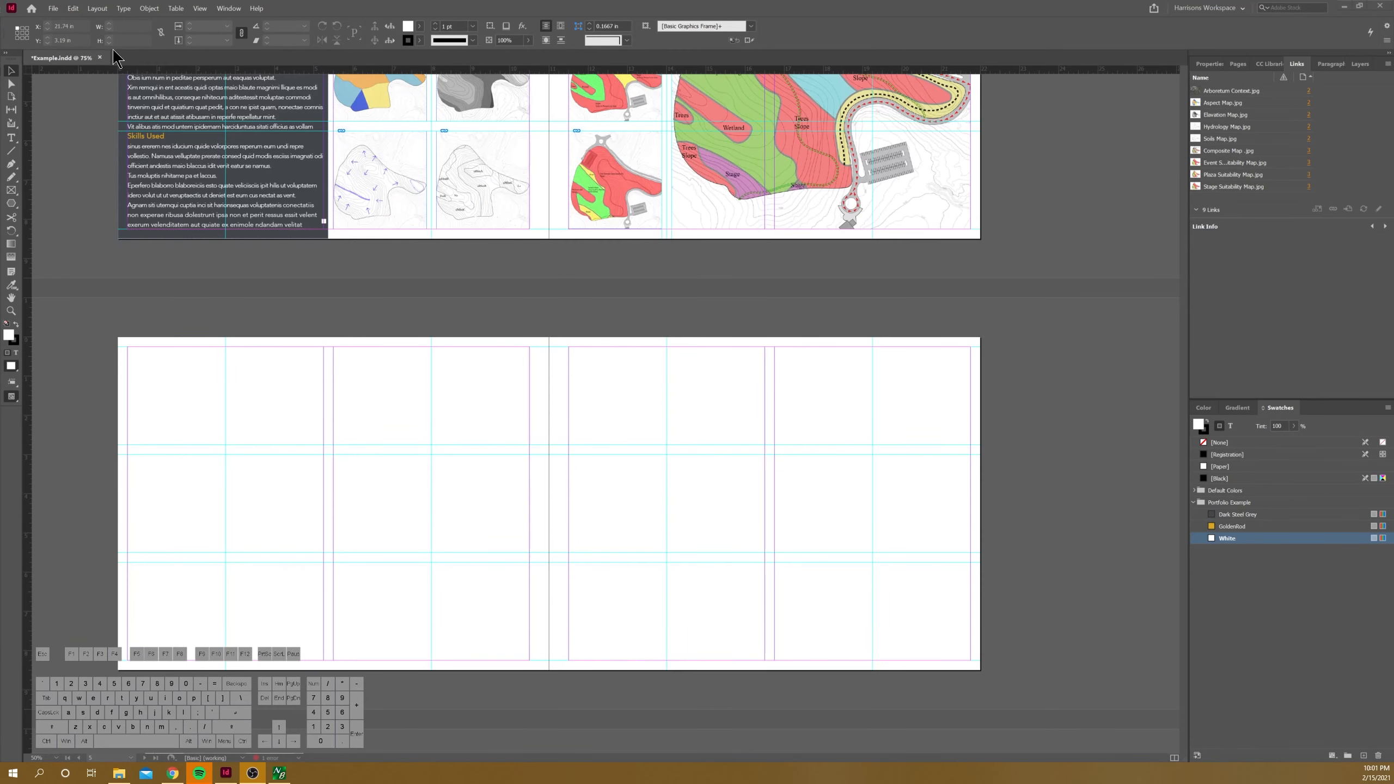
click(11, 190)
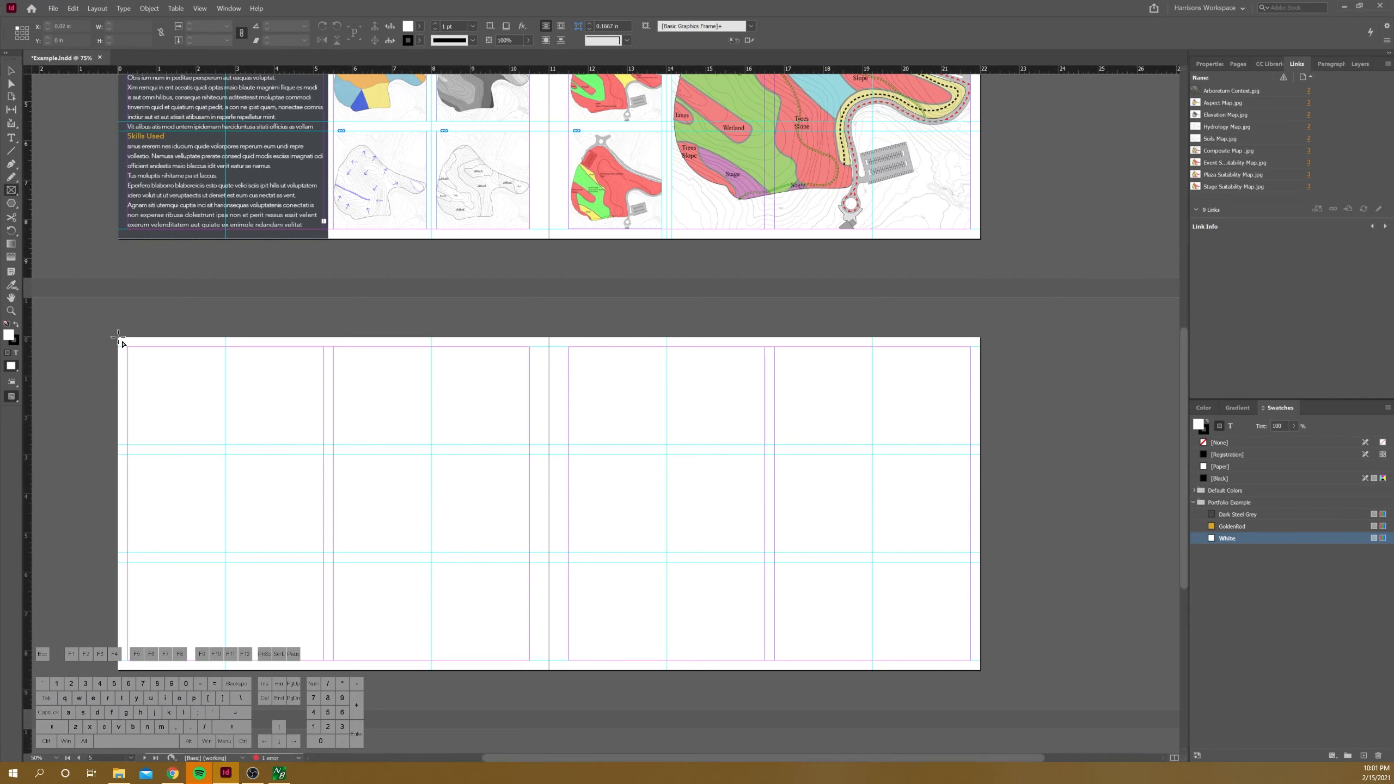
drag(118, 336, 549, 670)
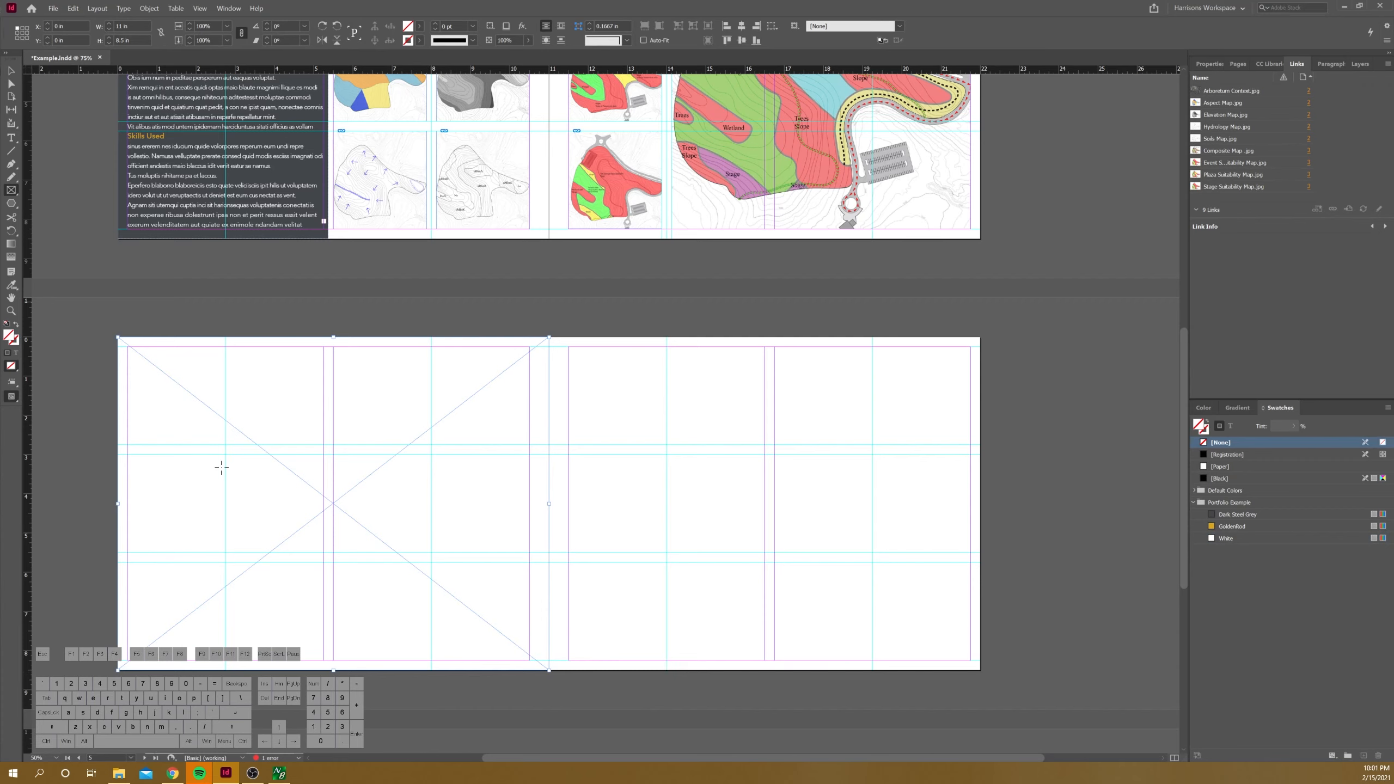
Step: Place A day in the woods OverAll Plan.jpg from the Illustratives folder in the full-page frame
click(119, 773)
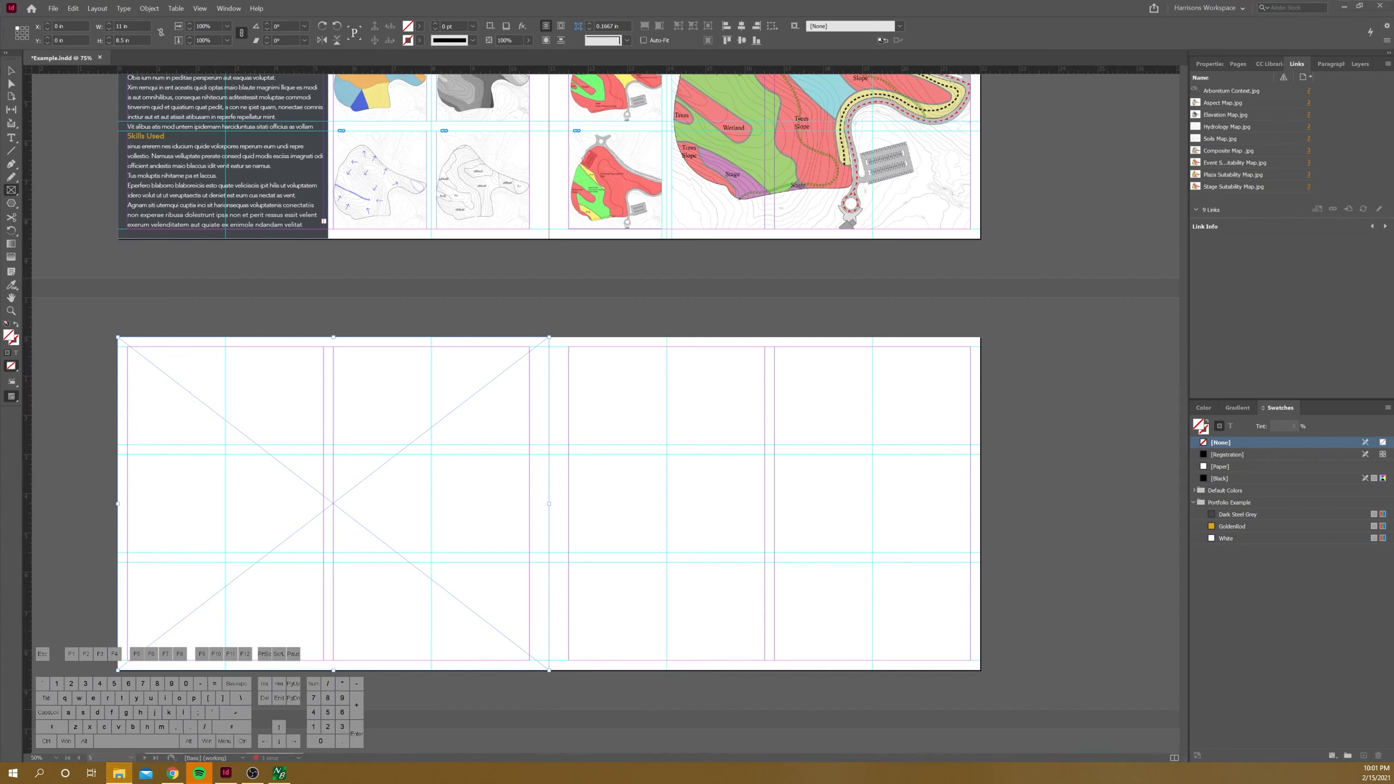
click(30, 454)
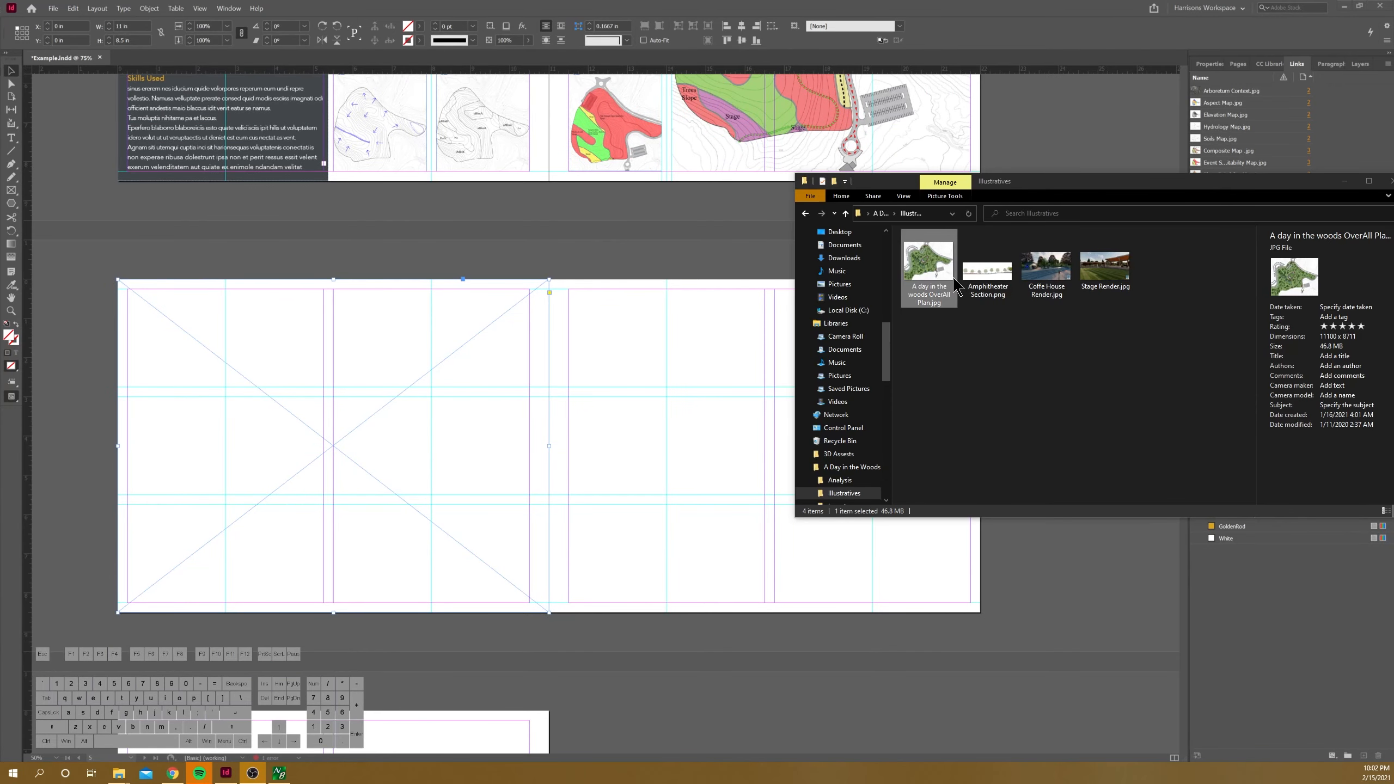
drag(944, 267, 362, 389)
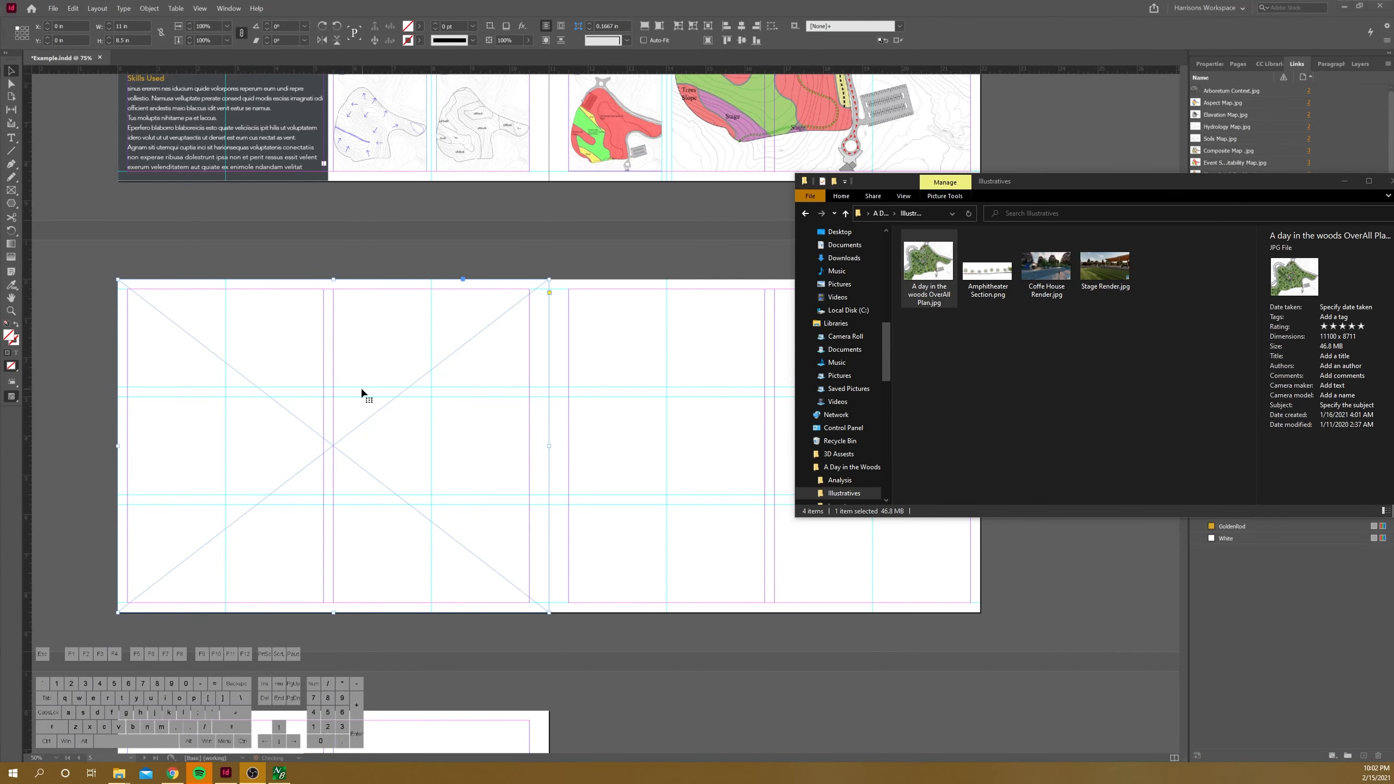
click(13, 73)
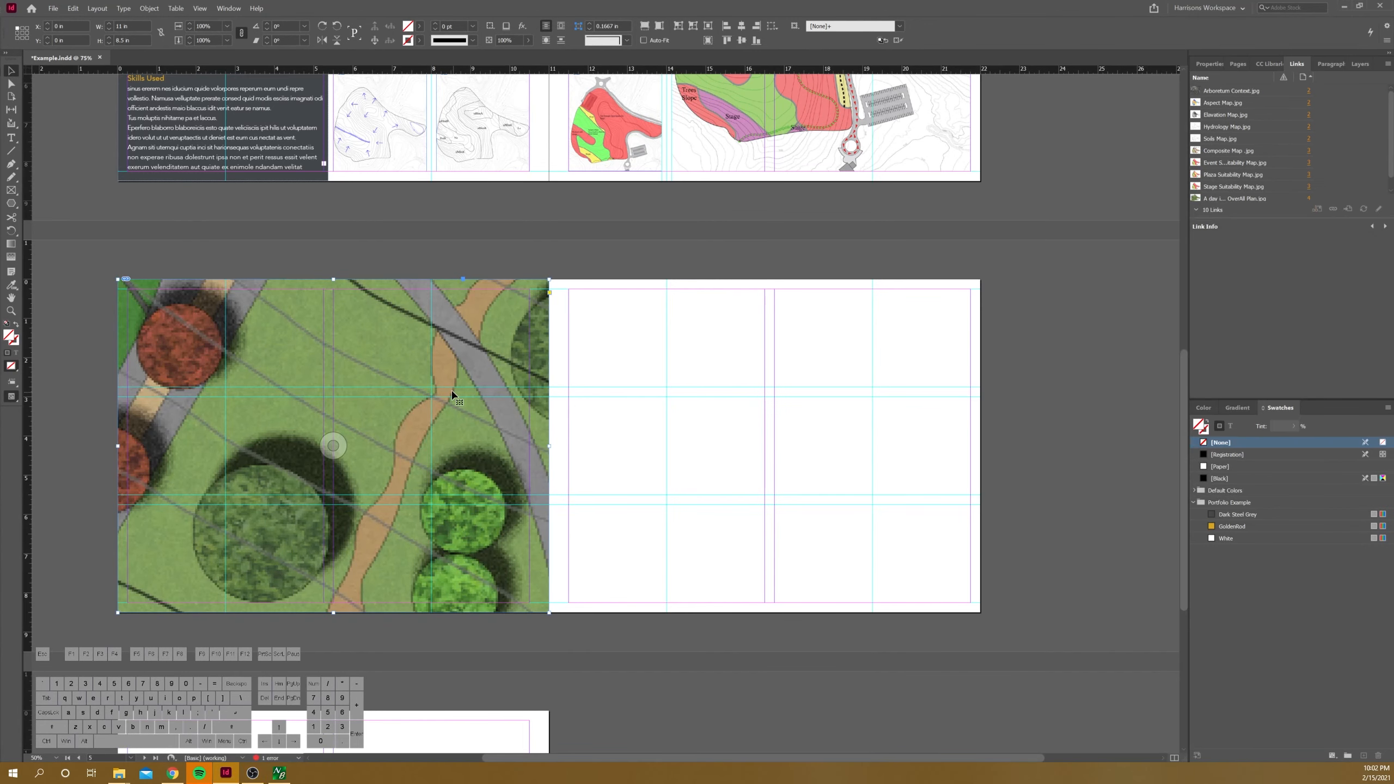
Step: Fit the overall plan image proportionally to the left-page frame and enlarge it slightly to about 11.2 in wide, covering the whole page
key(ctrl+alt+shift+e)
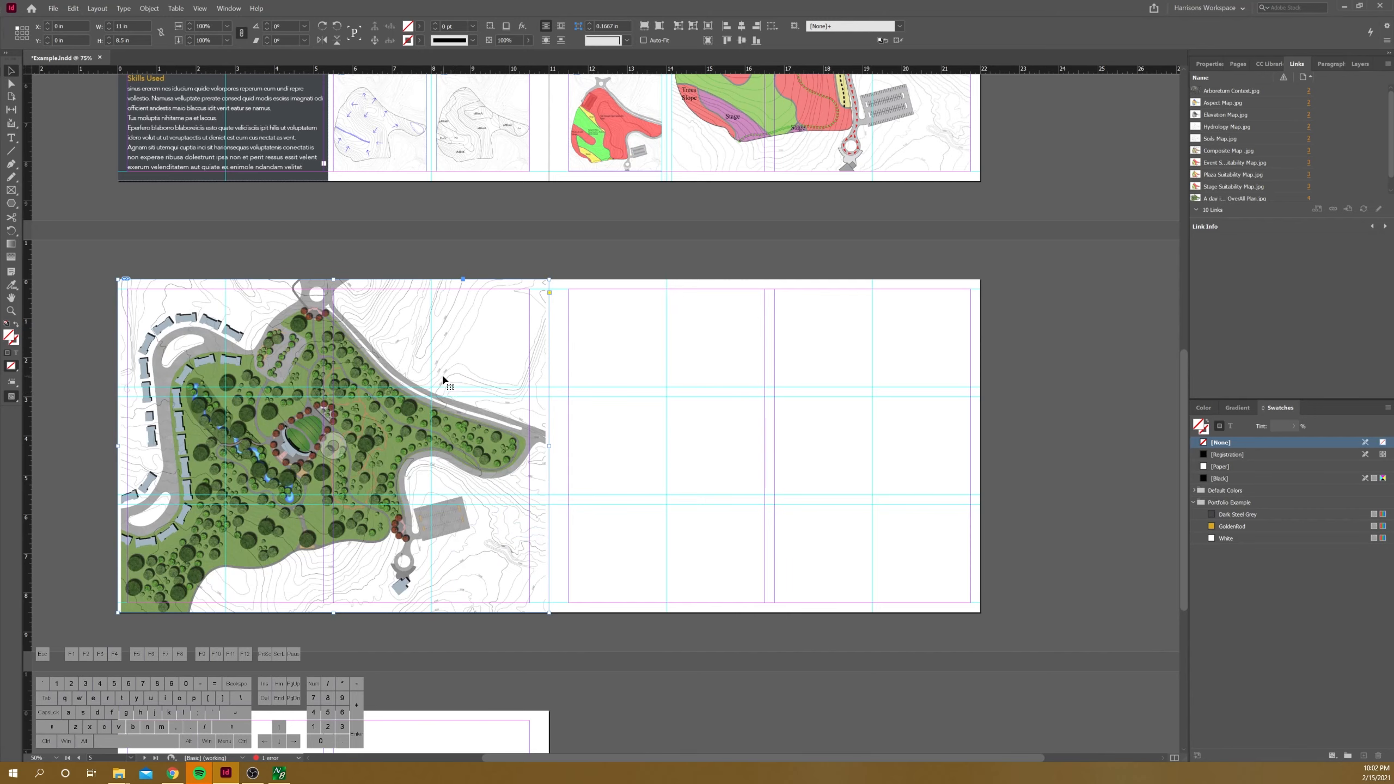
double_click(349, 380)
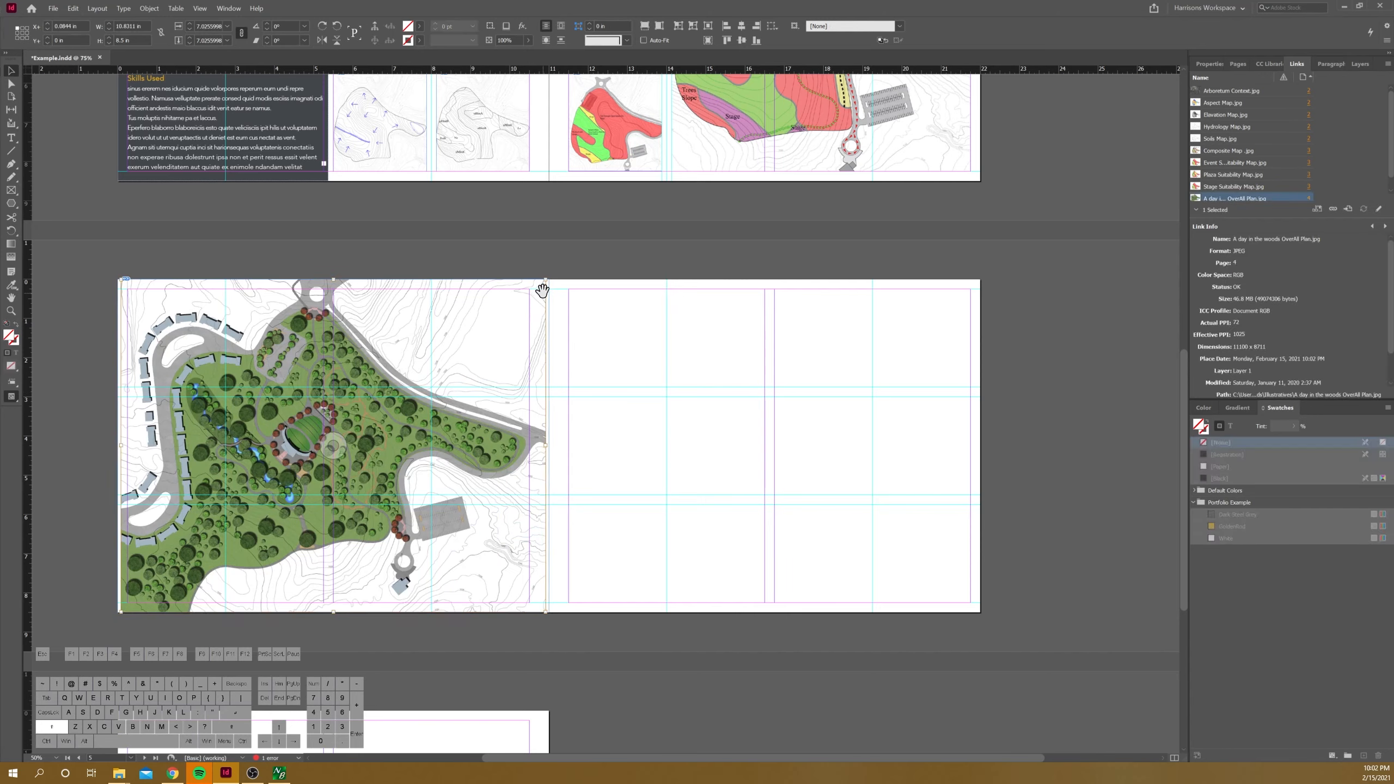
drag(545, 280, 551, 274)
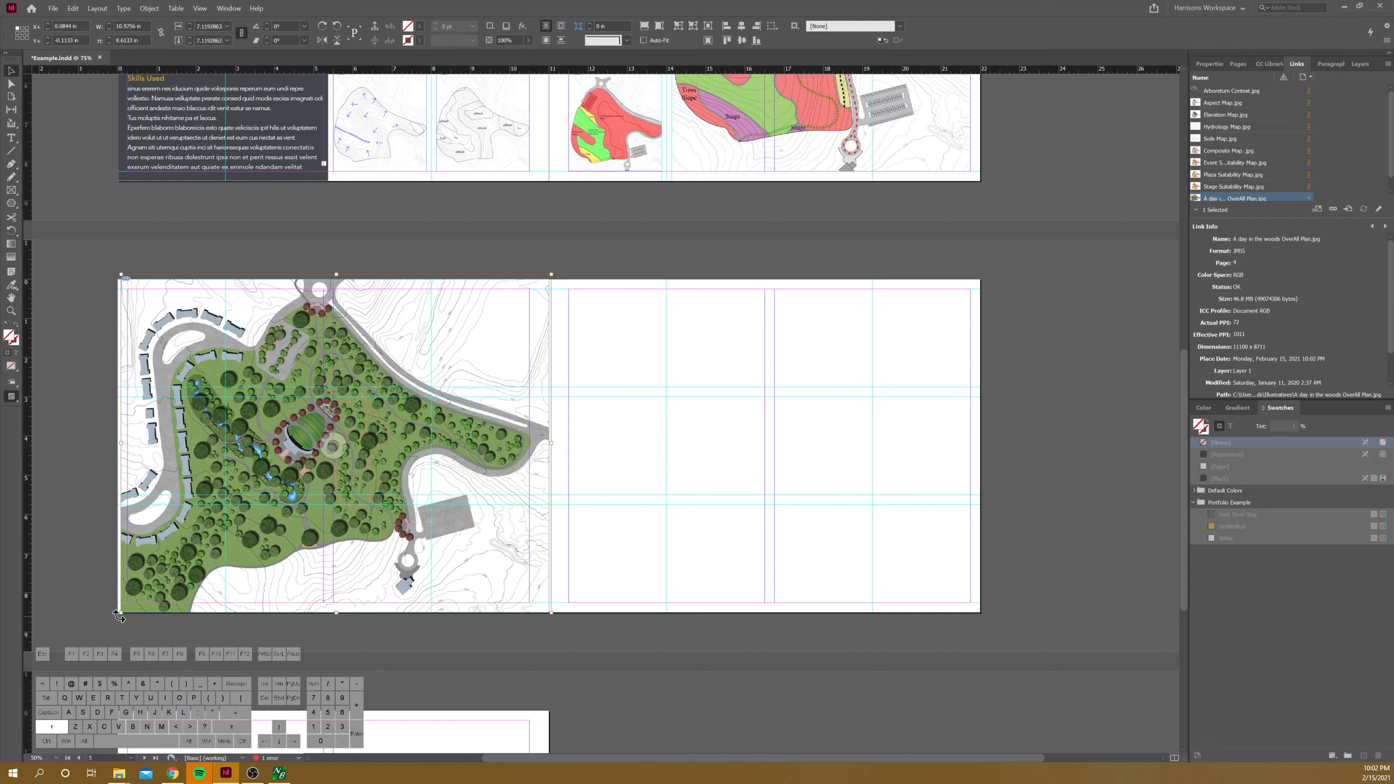
drag(119, 614, 112, 621)
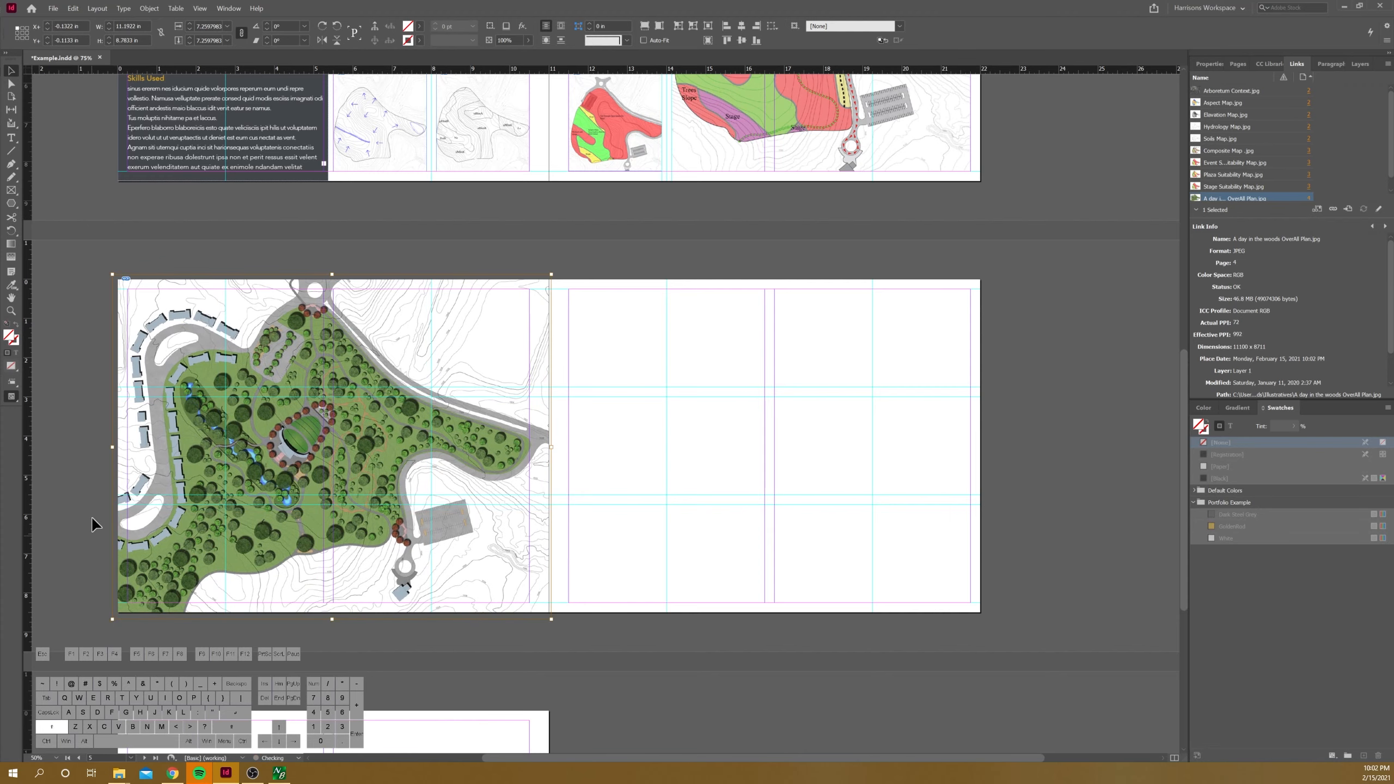
click(50, 460)
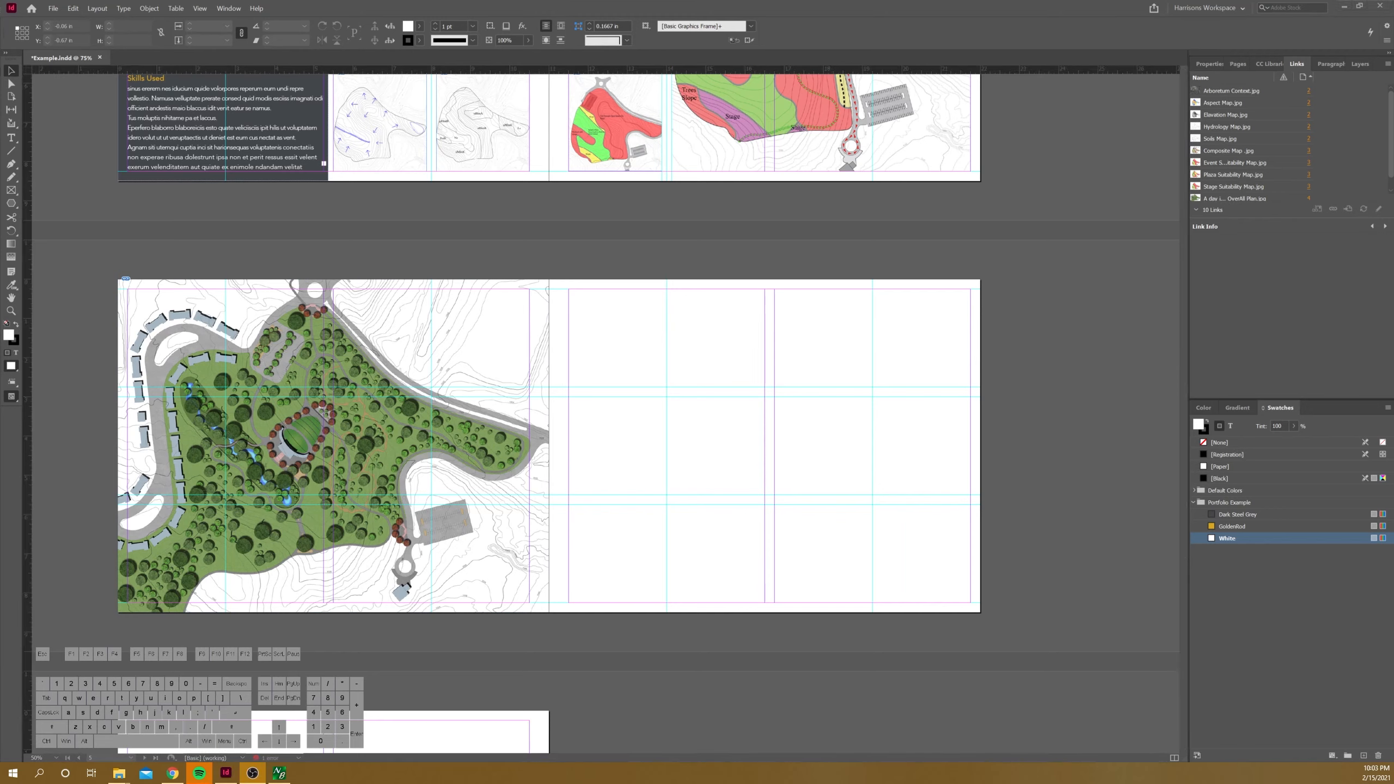
Step: Add a horizontal guide at 4.25 in on the spread, with two 5 in wide image frames above and a 10.25 by 3.8 in frame below
drag(292, 70, 966, 448)
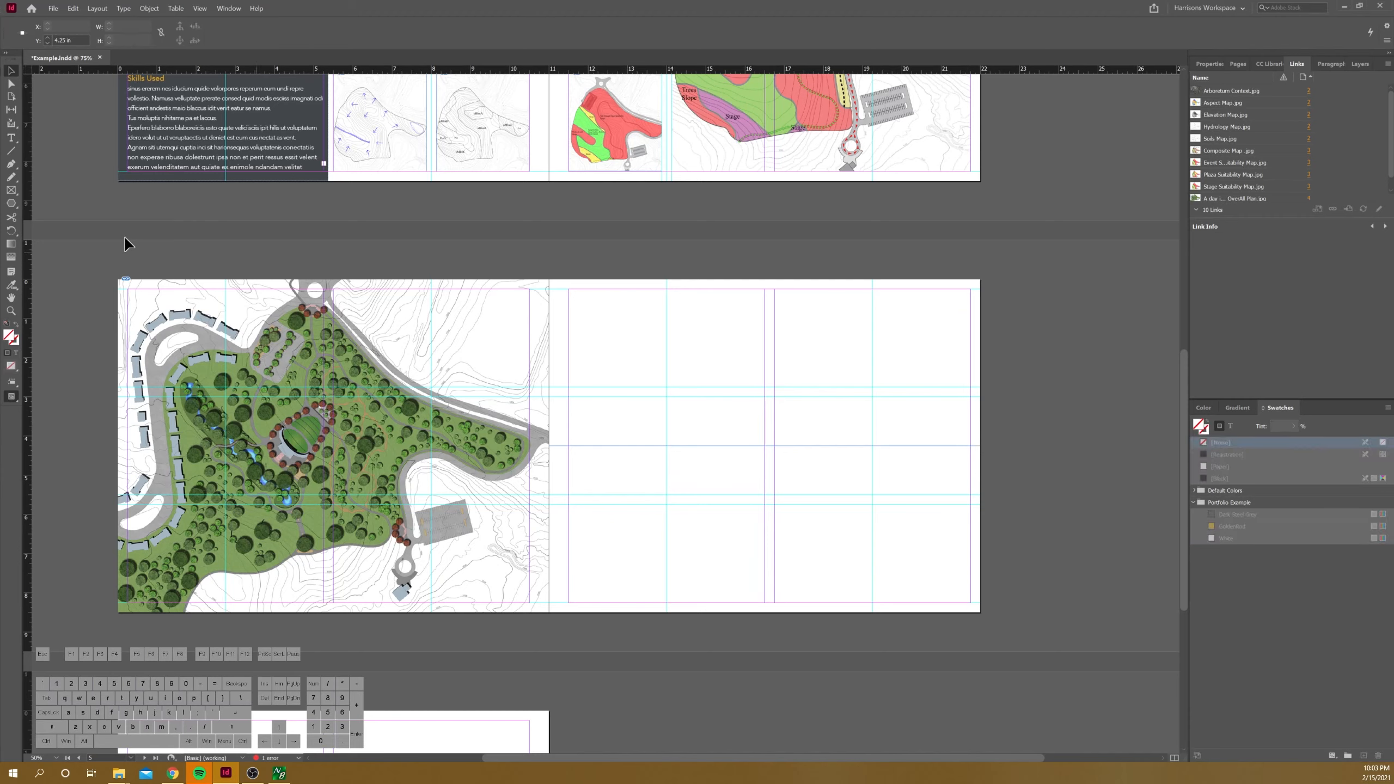
click(10, 190)
drag(571, 291, 971, 445)
drag(569, 603, 971, 454)
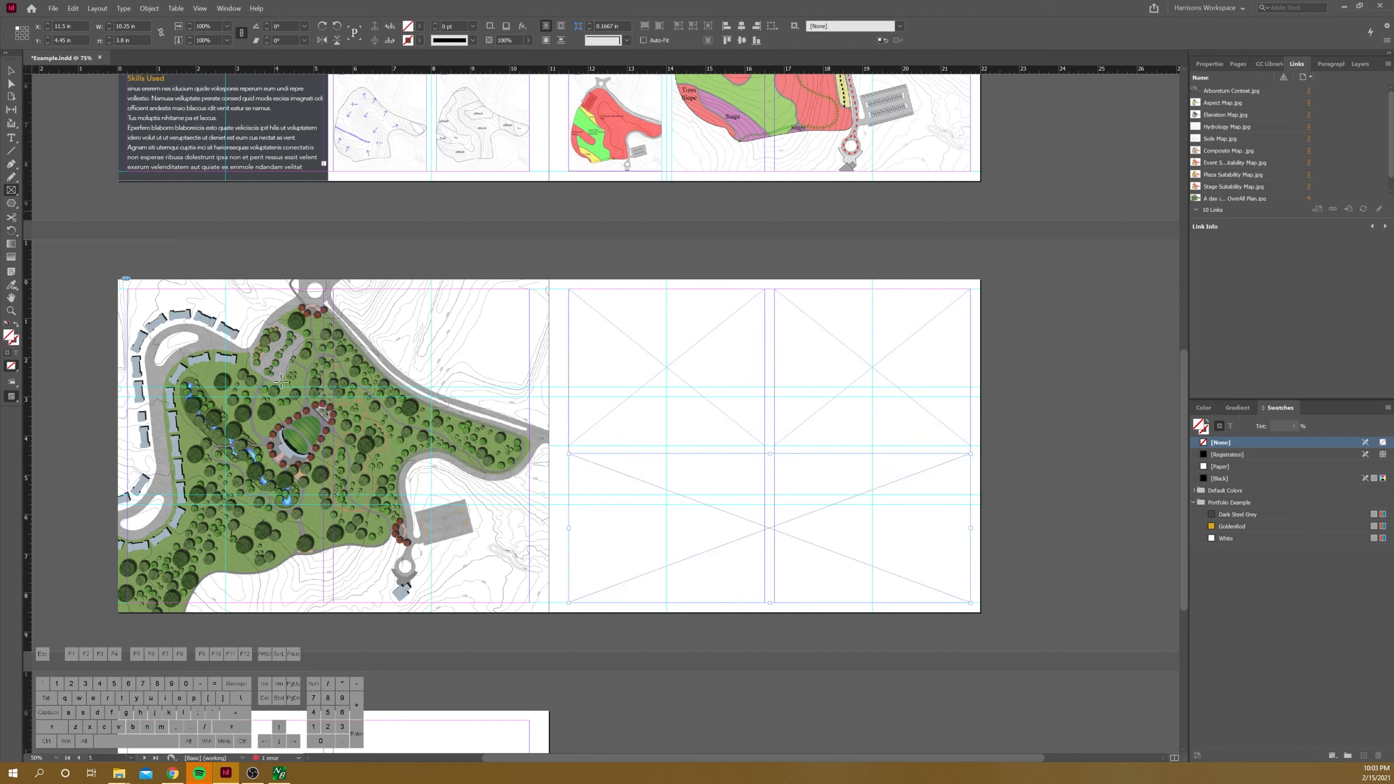
Step: Place Coffe House Render.jpg and Stage Render.jpg in the two upper frames and Amphitheater Section.png in the wide lower frame from the Illustratives folder
click(119, 773)
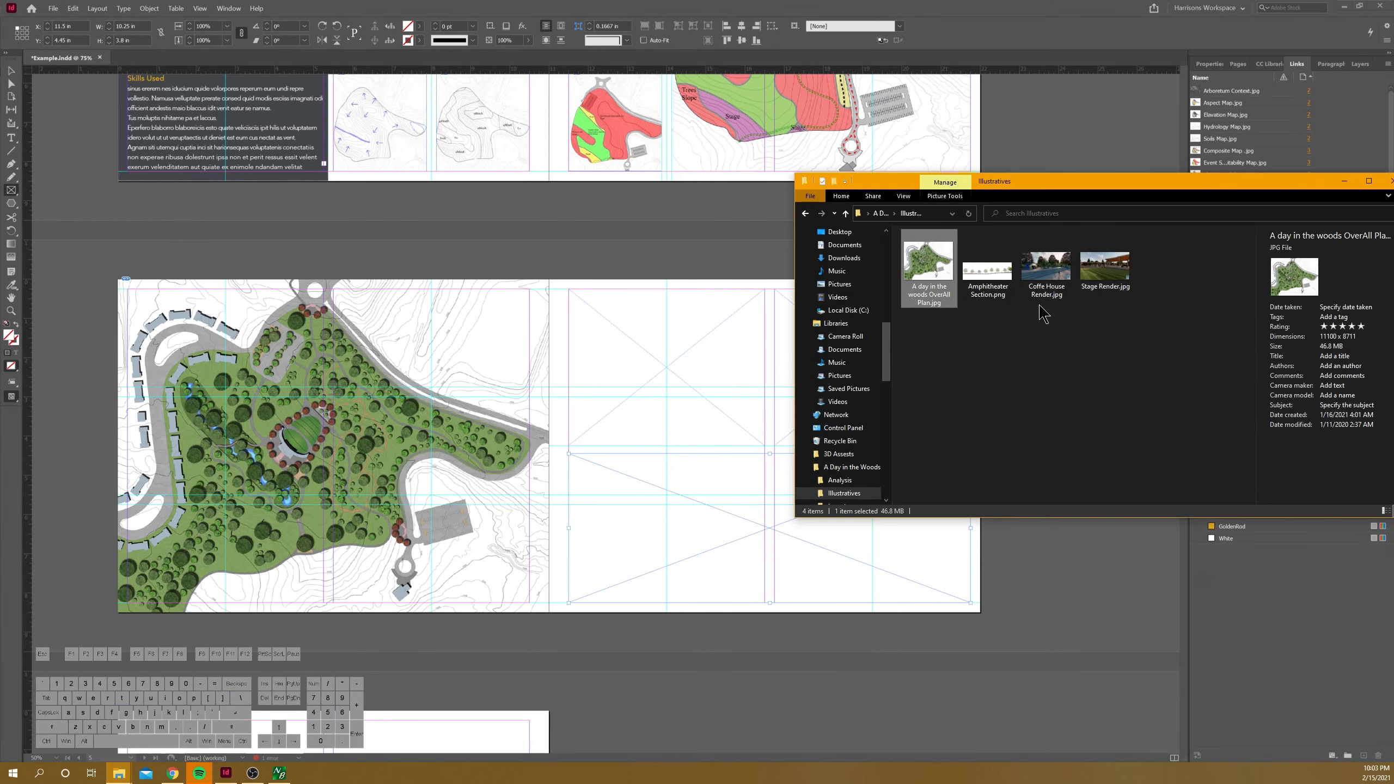
click(1062, 275)
drag(1059, 282, 719, 392)
drag(1039, 187, 1198, 191)
drag(1265, 270, 870, 338)
drag(1147, 269, 666, 484)
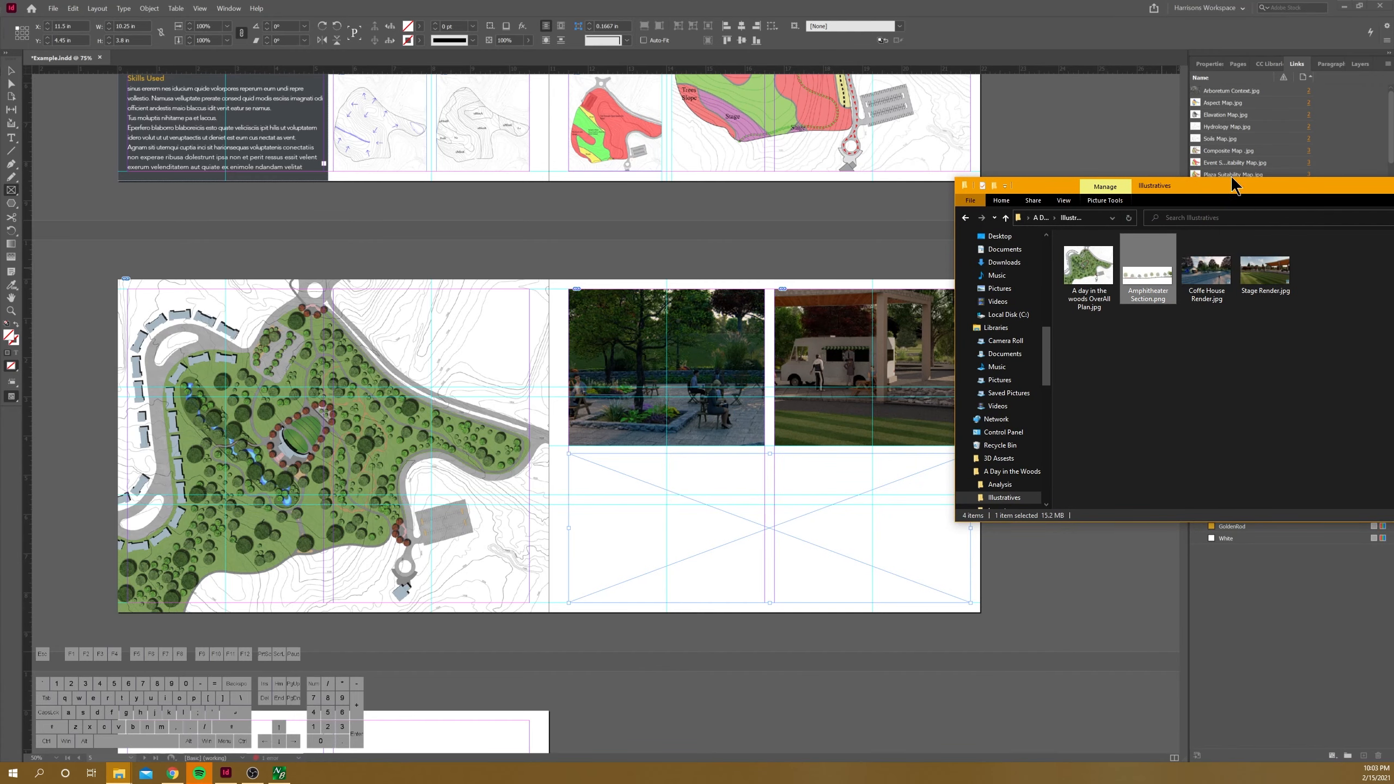
drag(1228, 195, 971, 227)
click(1239, 217)
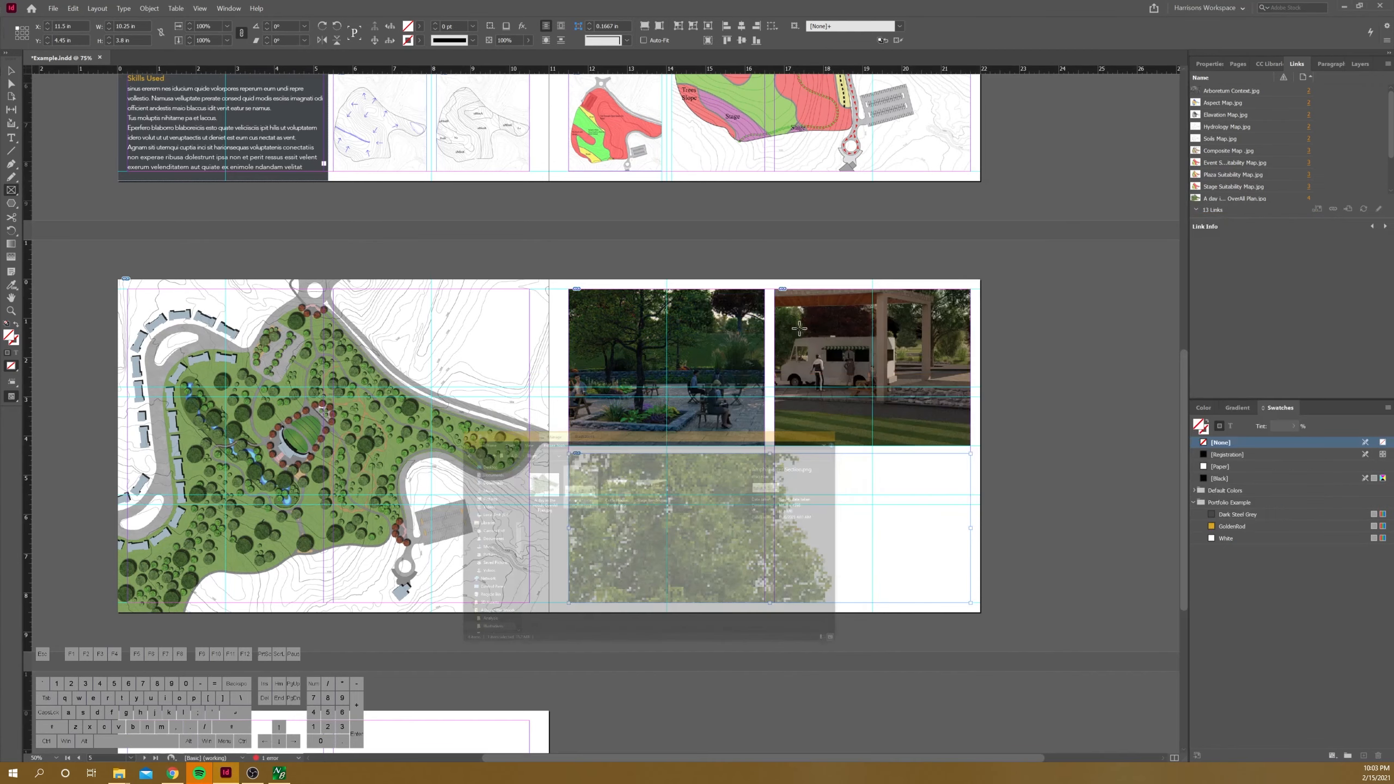
Step: Fit the coffee house render, the stage render and the amphitheater section proportionally within their frames
click(11, 70)
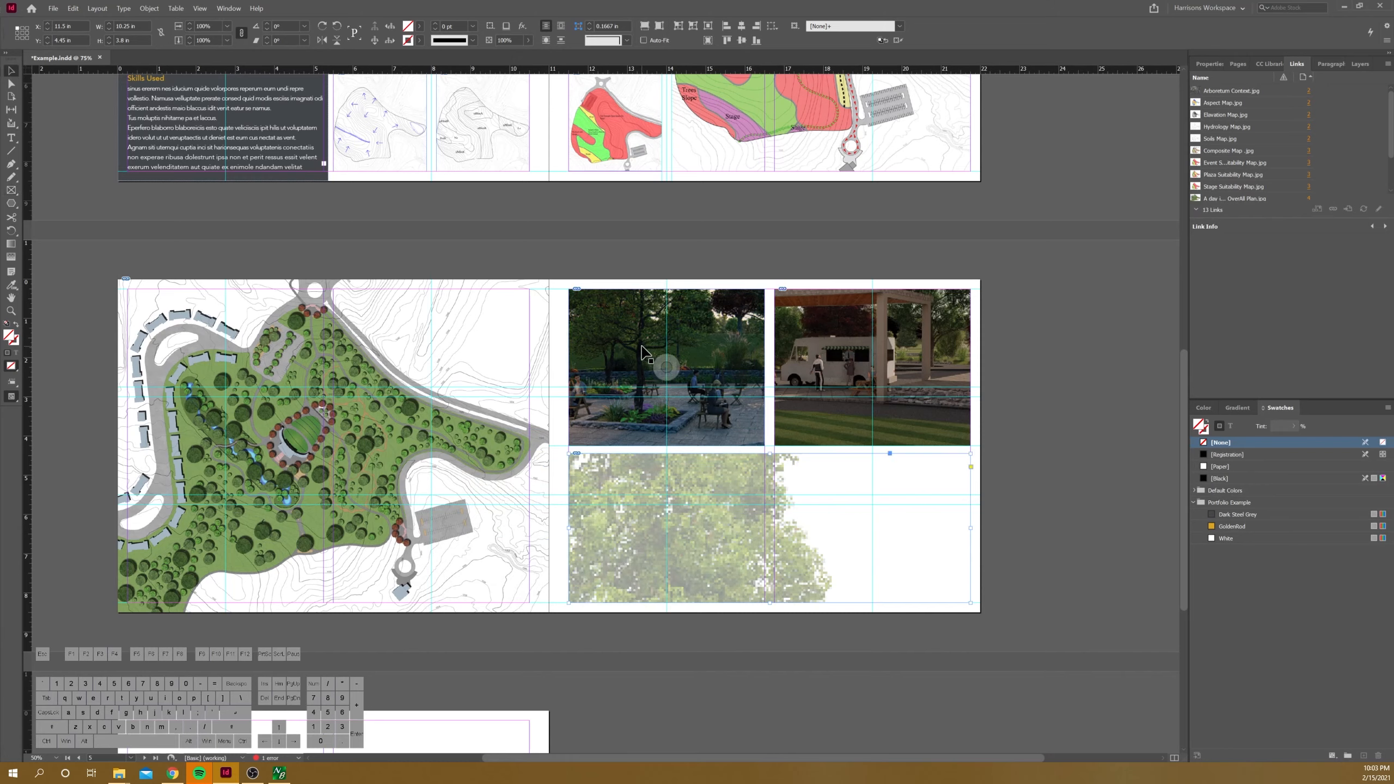
click(645, 352)
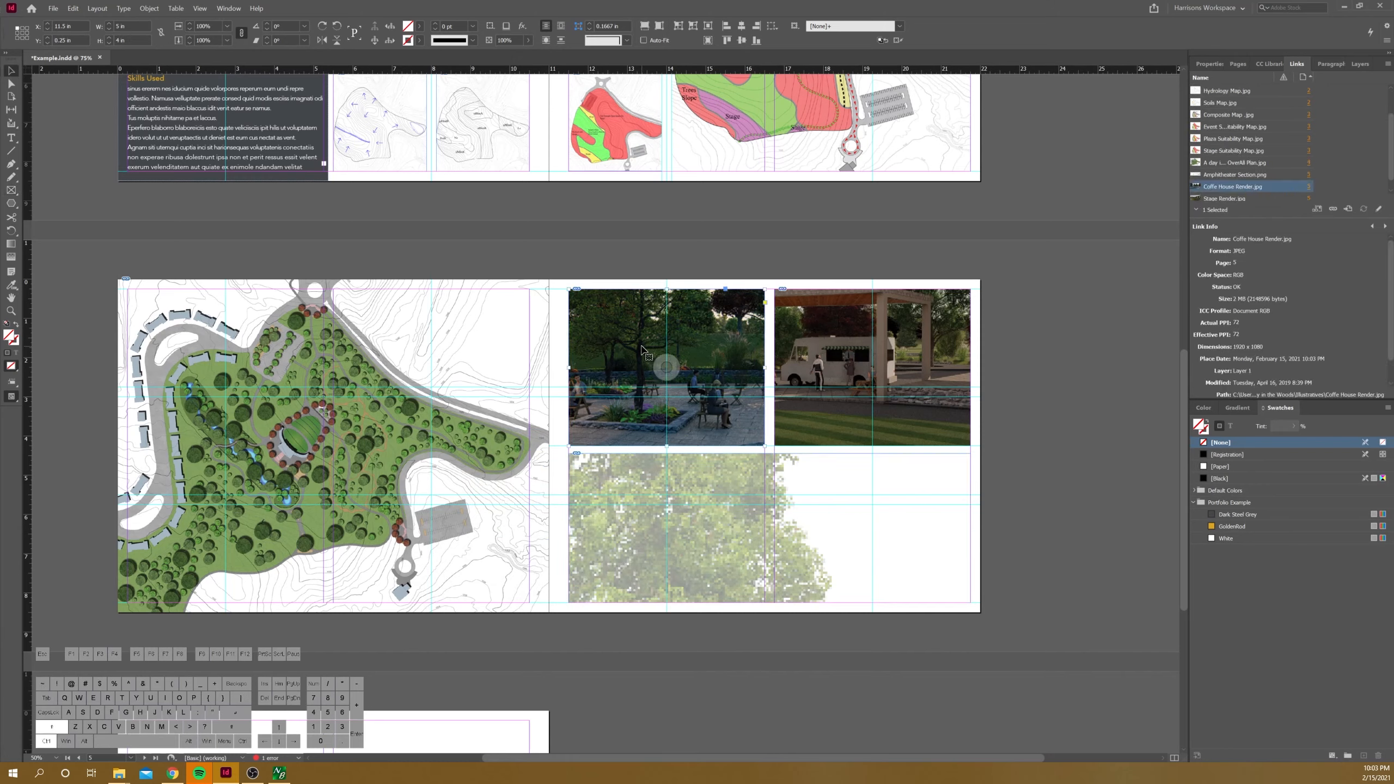
click(799, 329)
key(ctrl+alt+shift+e)
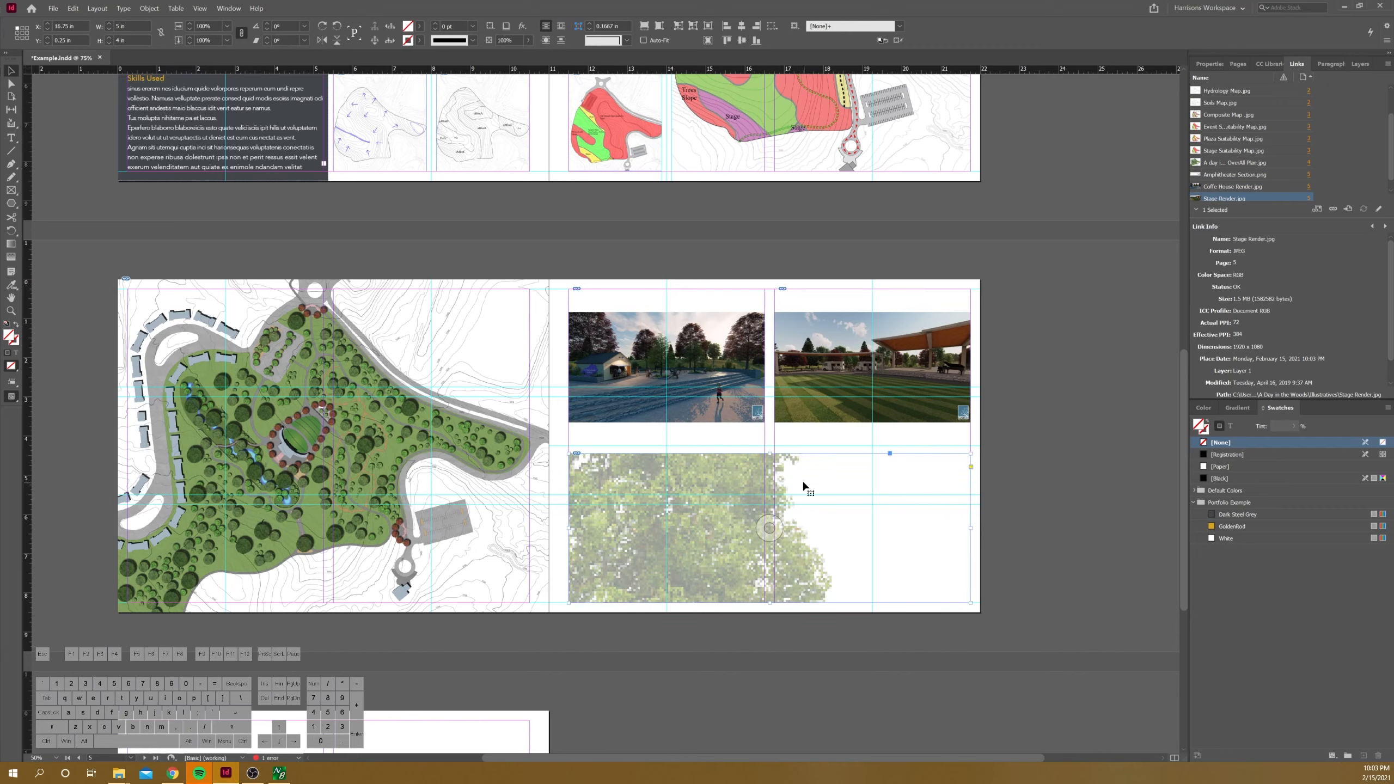
click(800, 479)
key(ctrl+alt+shift+e)
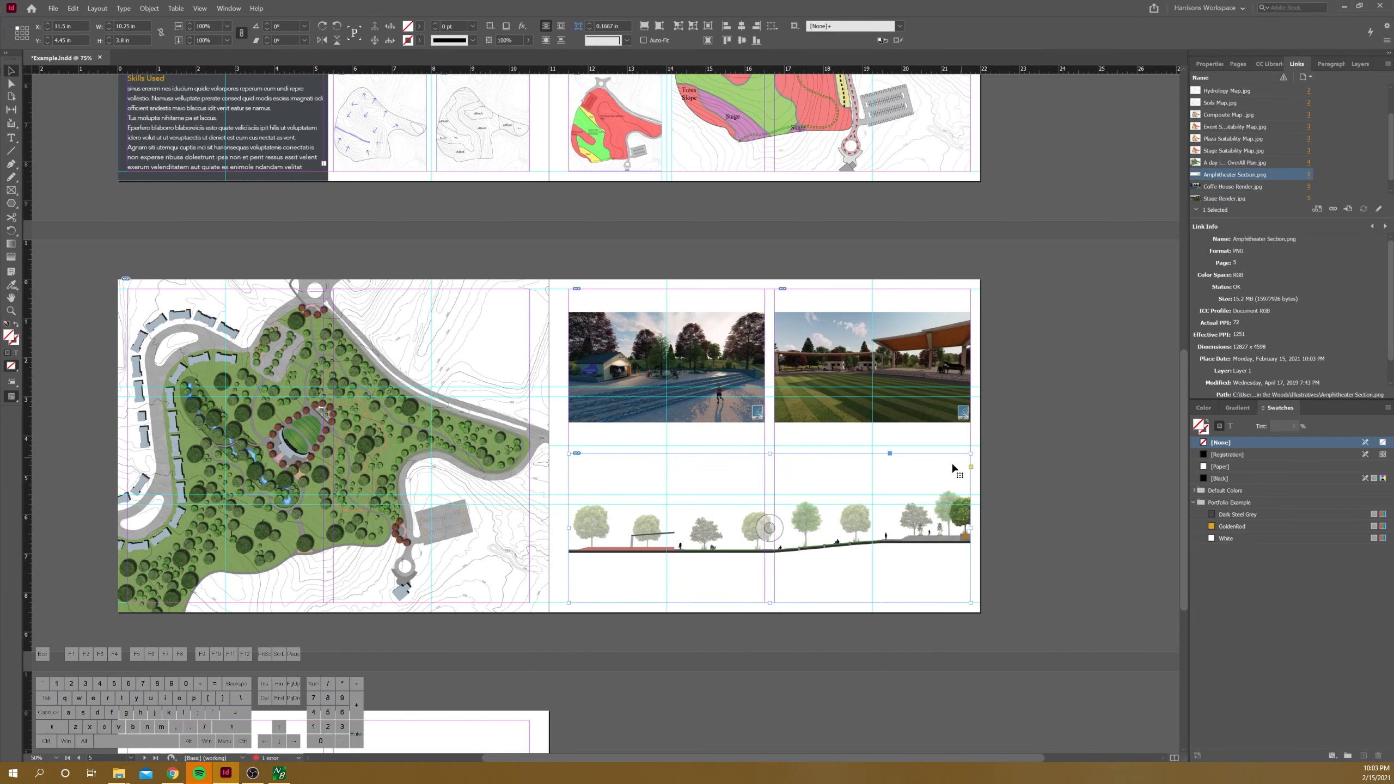
Step: Enlarge the amphitheater section image proportionally inside its frame, extending past both frame sides
double_click(911, 485)
drag(970, 455, 995, 447)
drag(568, 599, 529, 615)
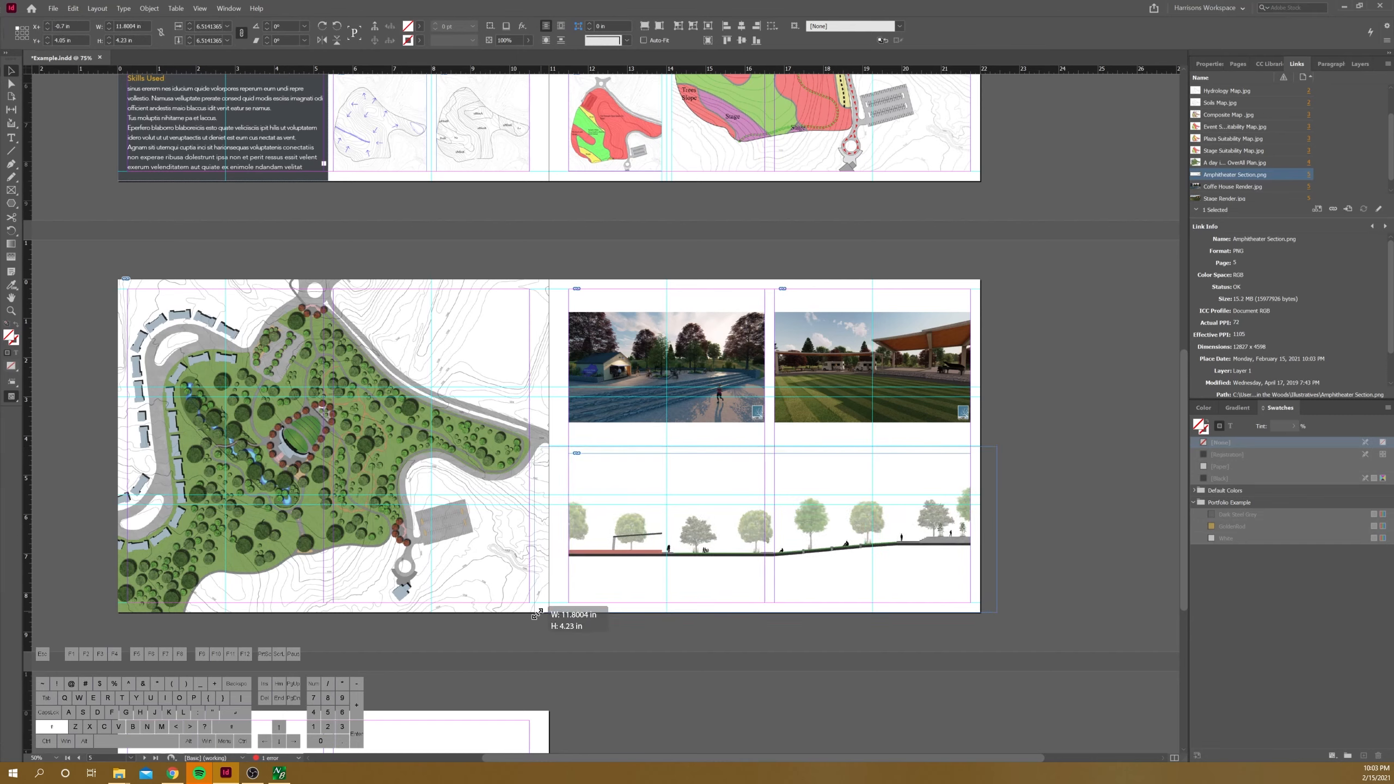
Step: Enlarge the coffee house render to about 7.1 in wide and the stage render to about 7.4 in wide, filling their frames
click(682, 363)
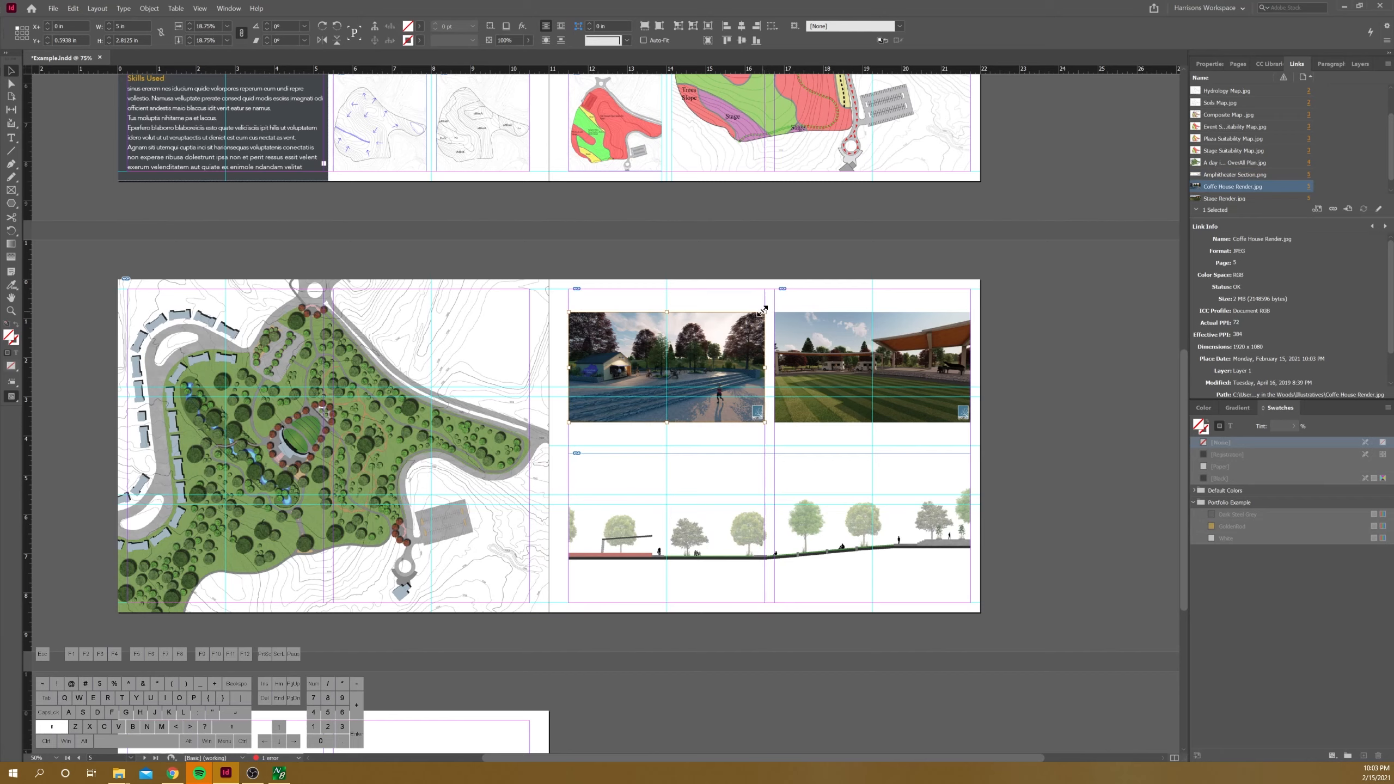
drag(763, 312, 806, 289)
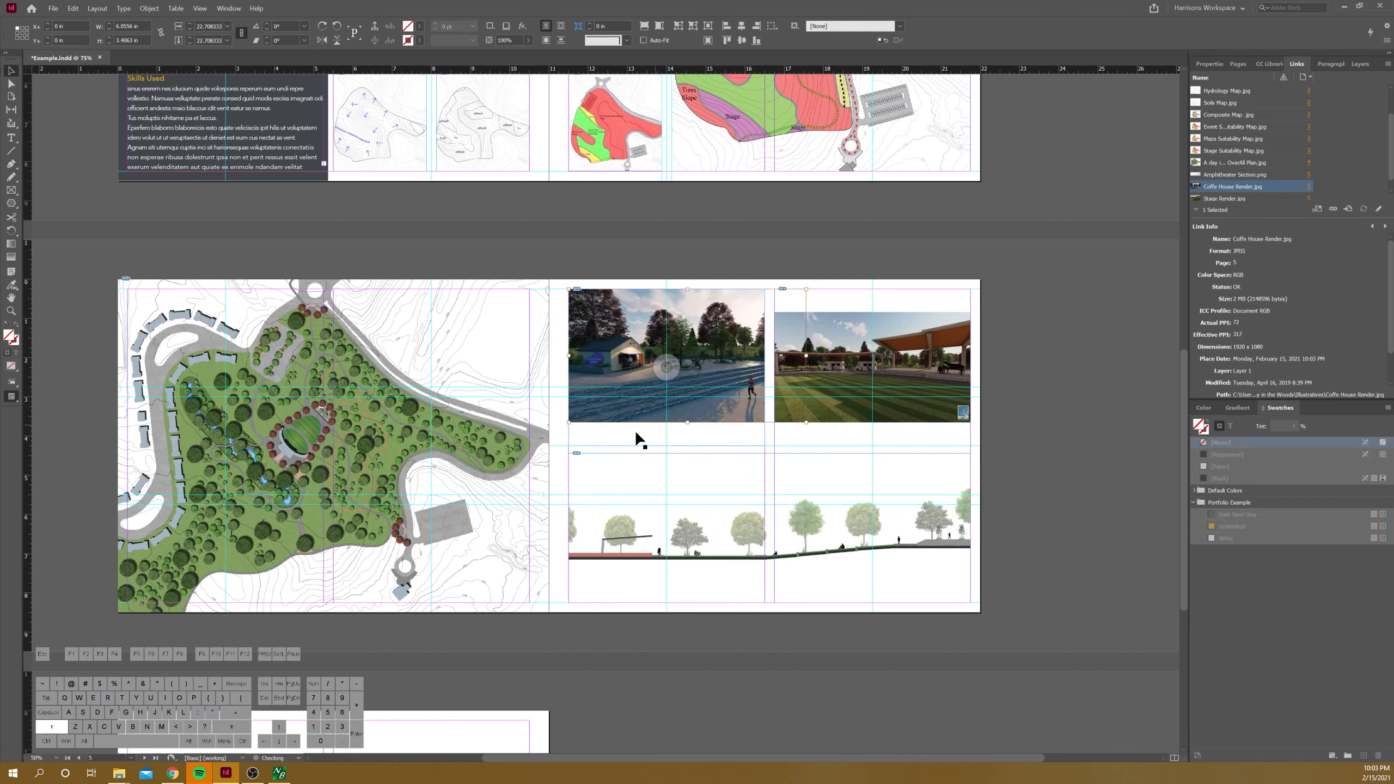
drag(579, 430, 528, 446)
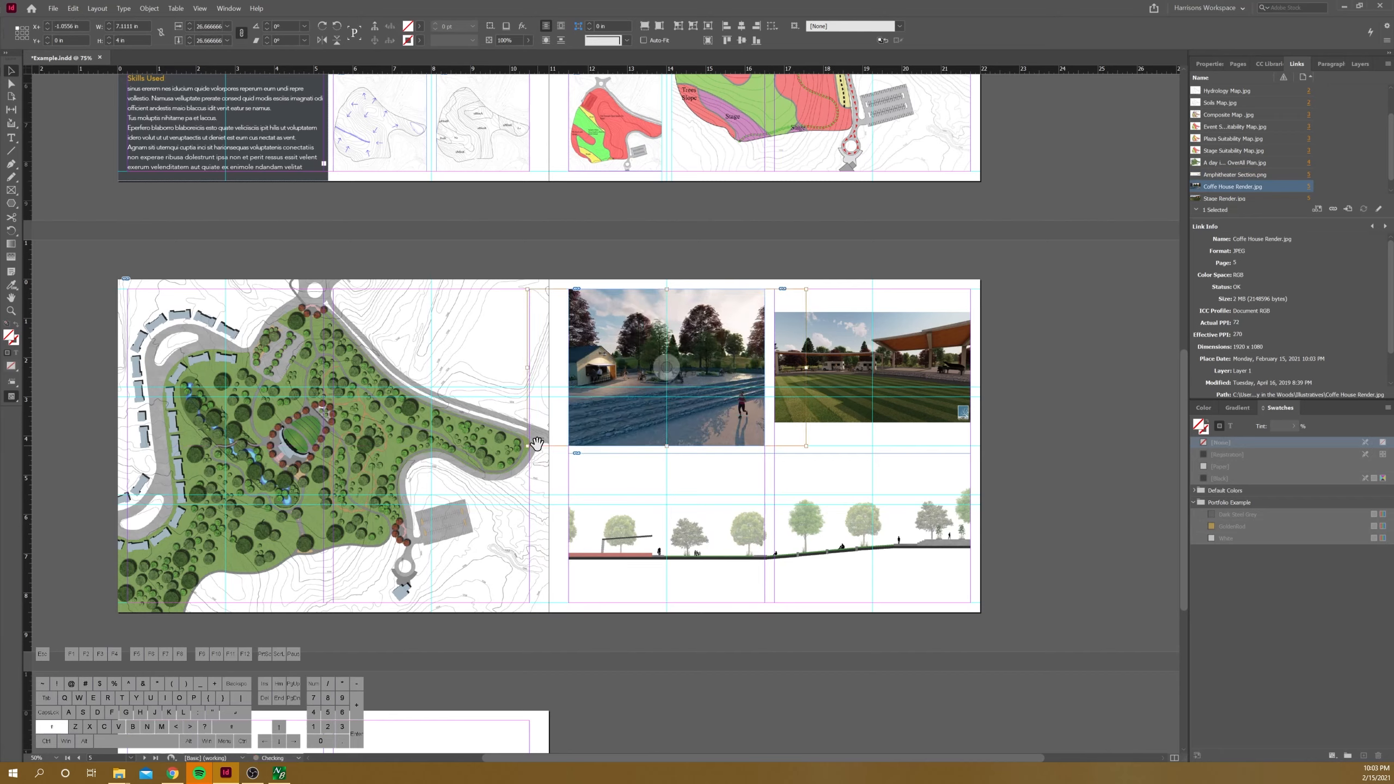
click(929, 372)
drag(970, 312, 1018, 285)
drag(771, 421, 727, 448)
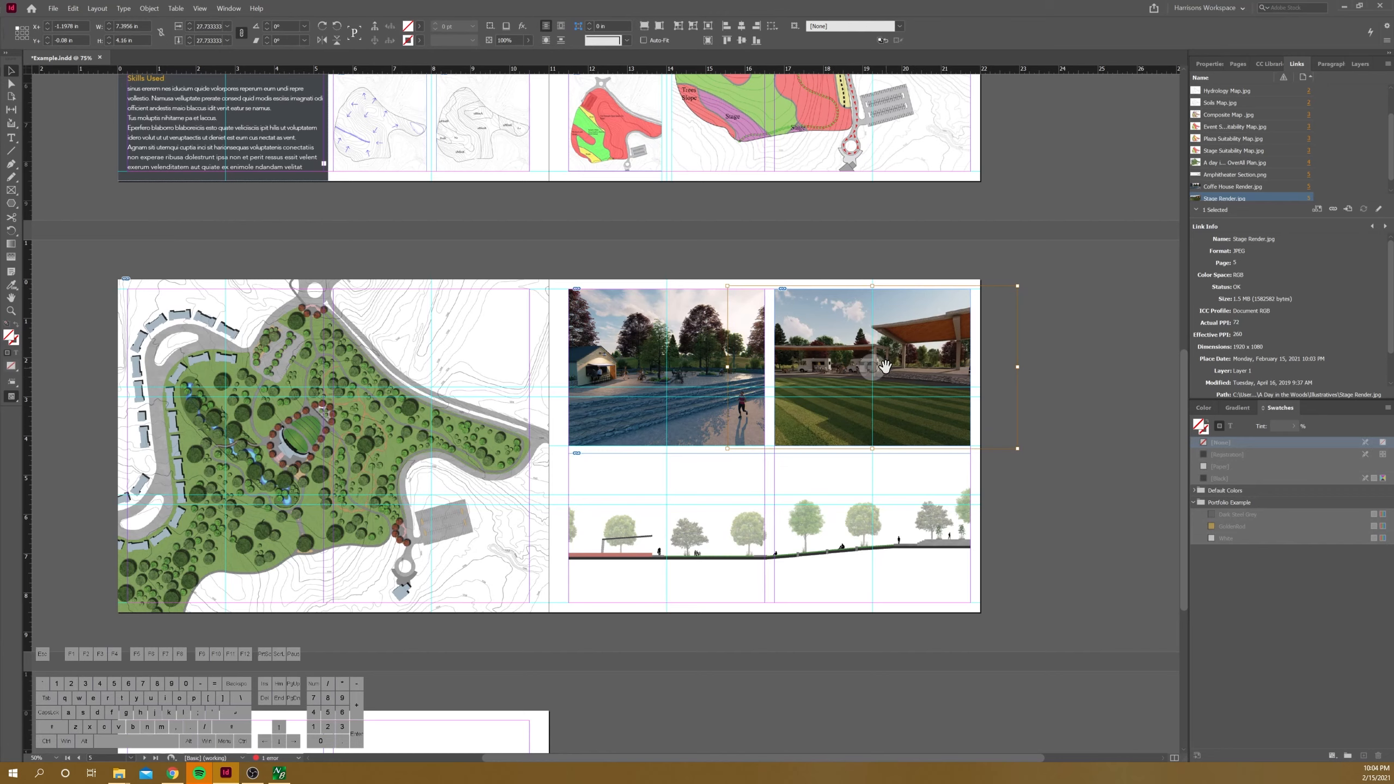
Step: Shift the stage render image left inside its frame to show more of the stage roof, and deselect it
key(Left)
key(Left)
key(Left)
key(Left)
key(Left)
key(Left)
key(Left)
key(Left)
key(Left)
key(Left)
key(Left)
key(Left)
key(Left)
key(Left)
key(Left)
key(Left)
key(Left)
key(Left)
key(Left)
key(Left)
key(Left)
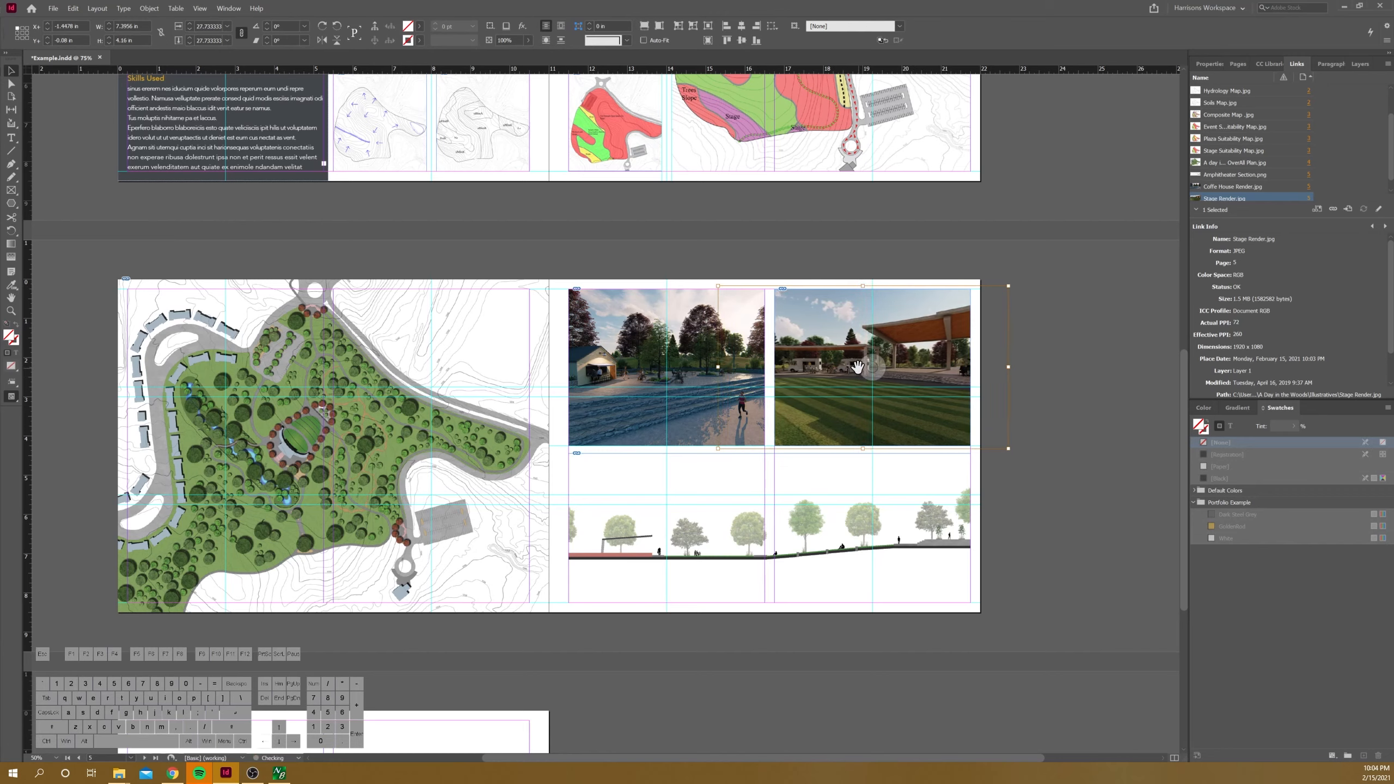
key(Left)
key(Left)
key(Left)
key(Left)
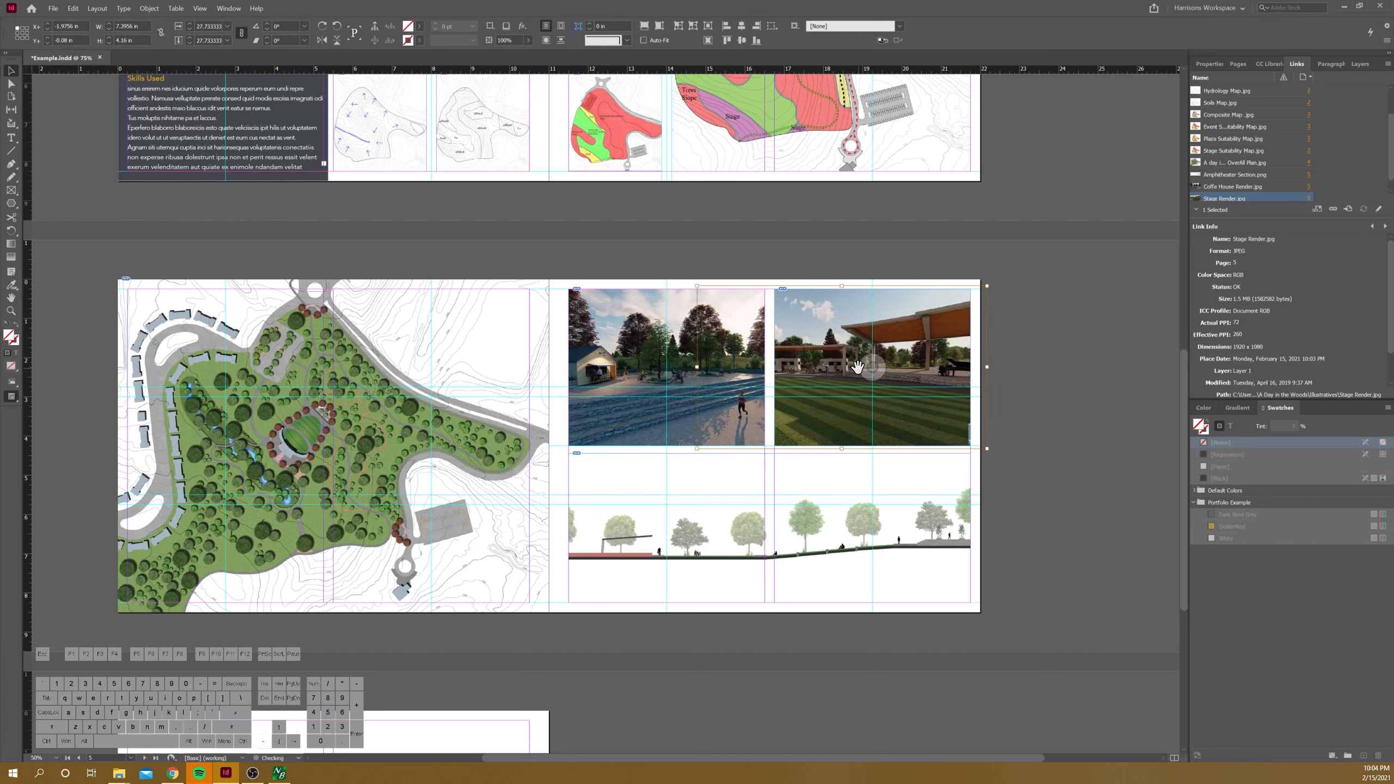
click(800, 251)
key(ctrl+minus)
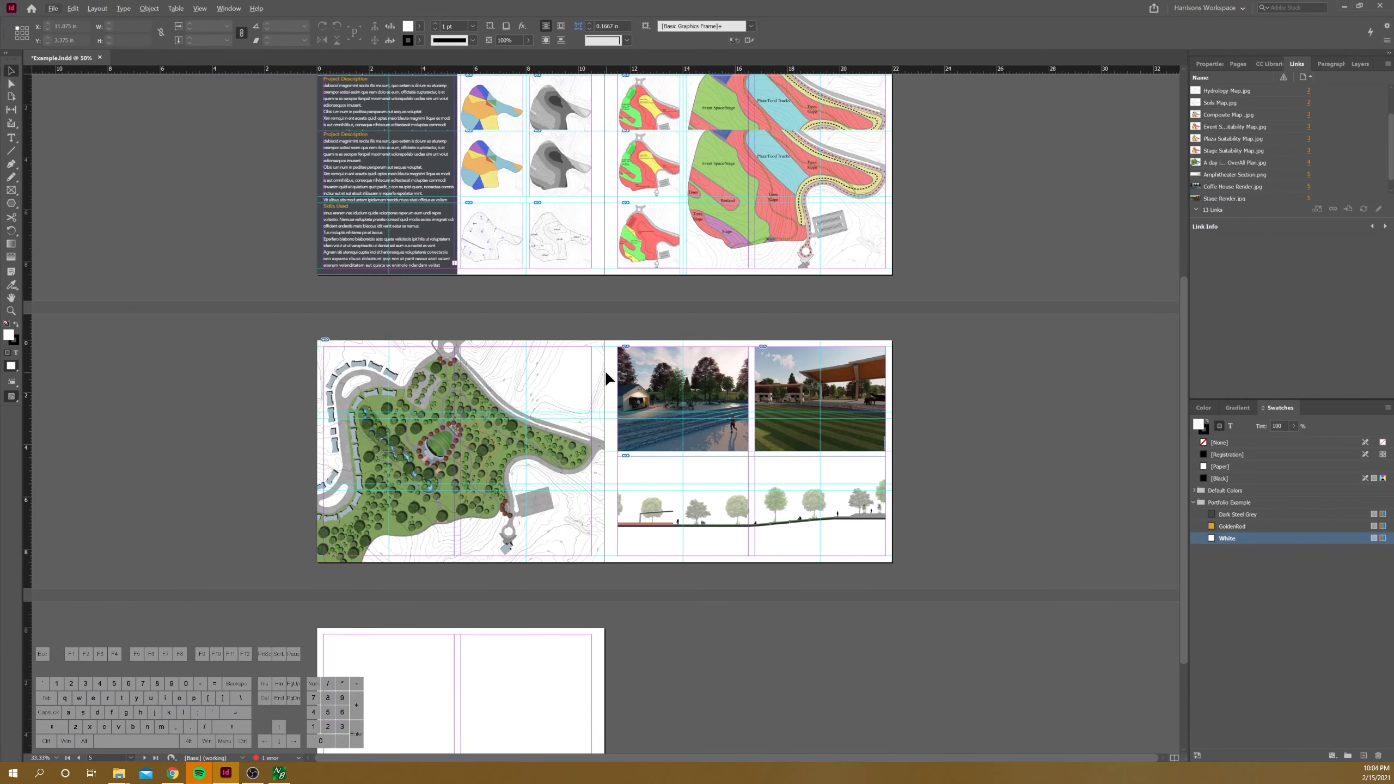